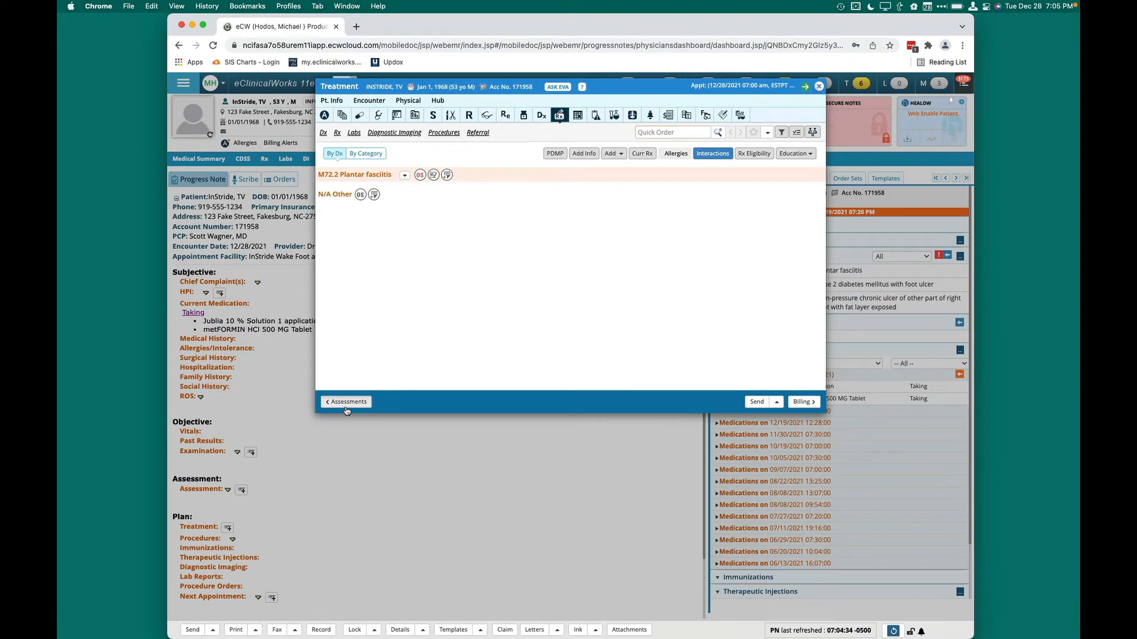
Open the order set for the M72.2 Plantar fasciitis diagnosis in Treatment and review its medications, imaging, procedures, immunizations, appointments, referrals and notes
click(267, 617)
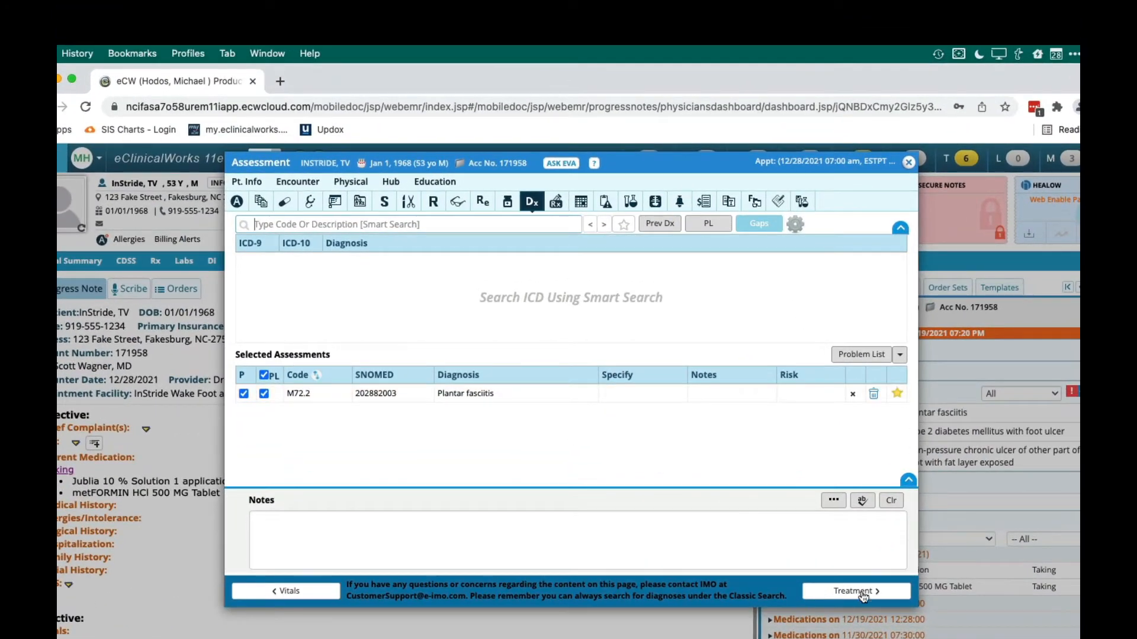
click(865, 592)
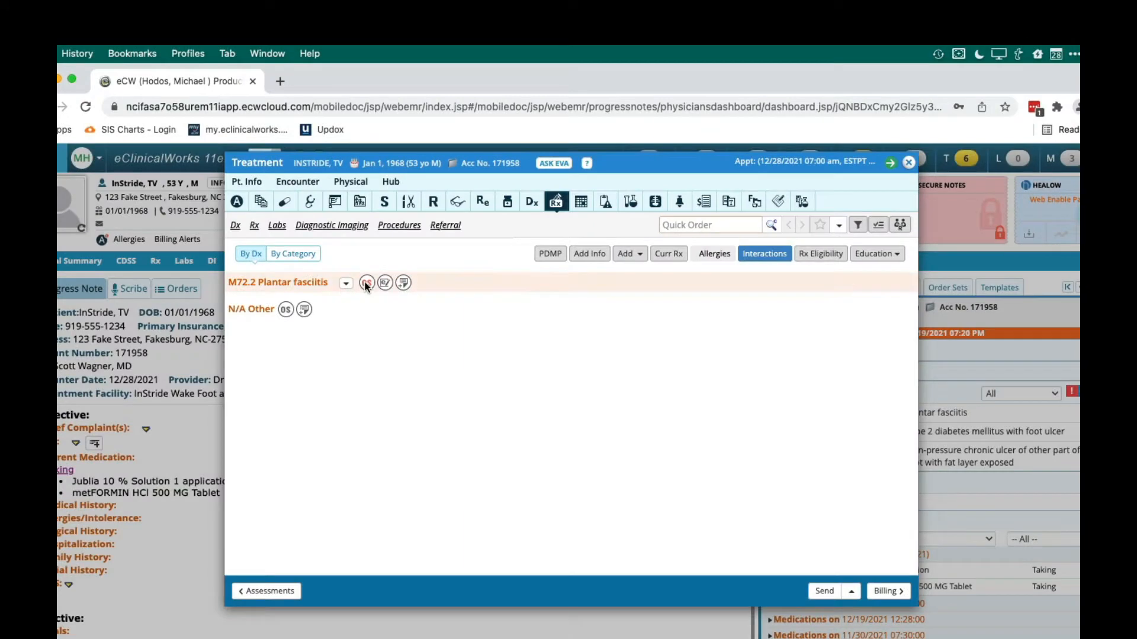
click(363, 284)
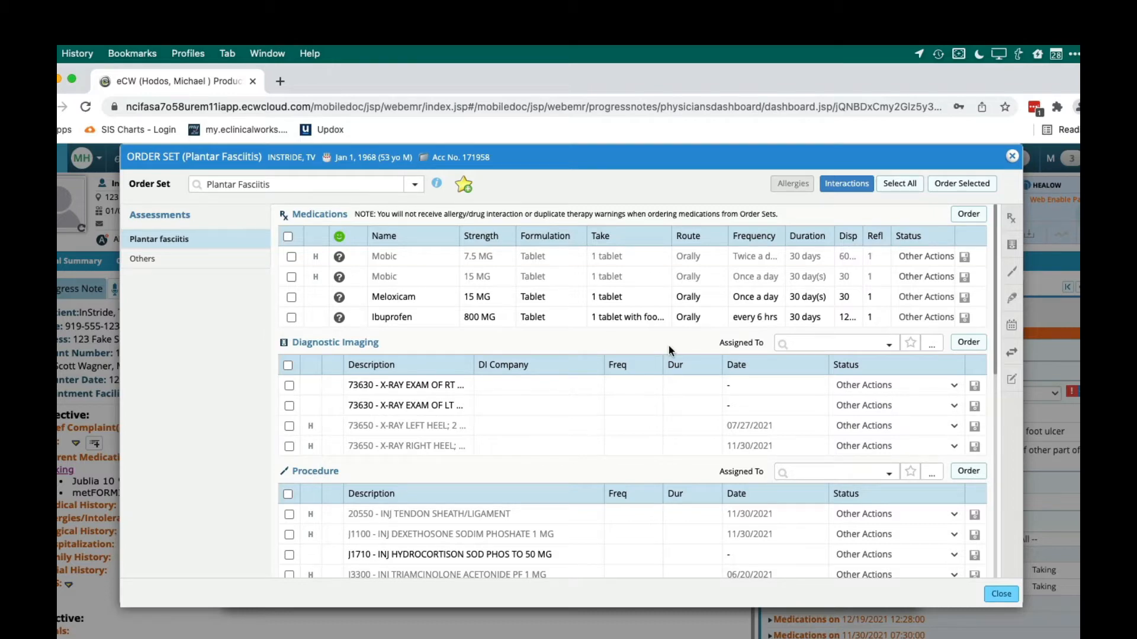
scroll(571, 363, down, 6)
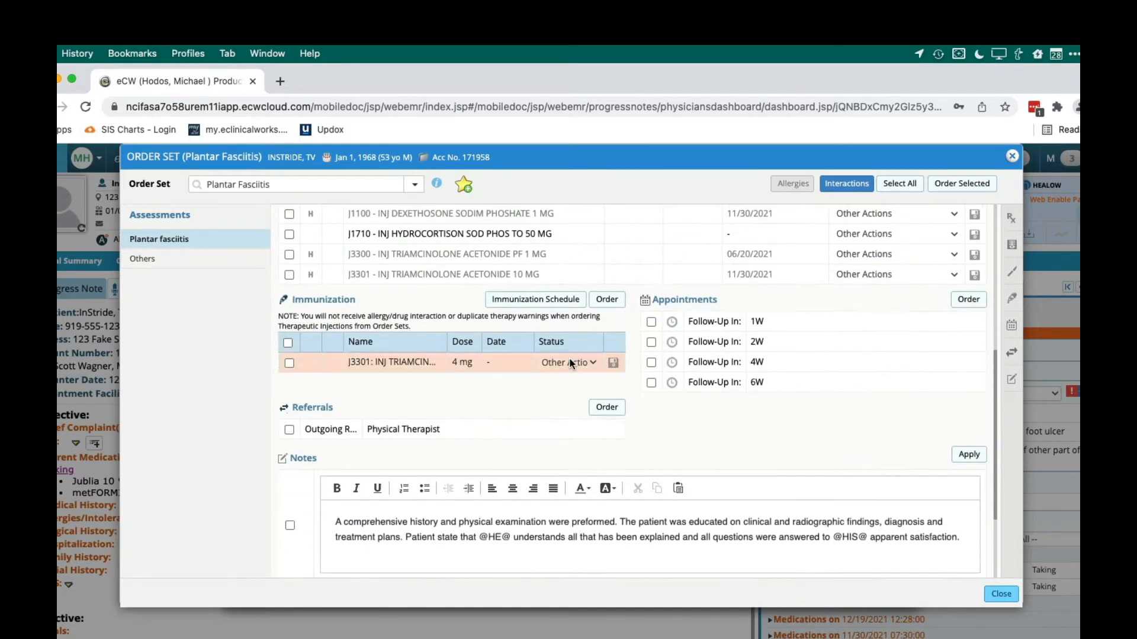
scroll(571, 363, down, 1)
scroll(569, 363, down, 2)
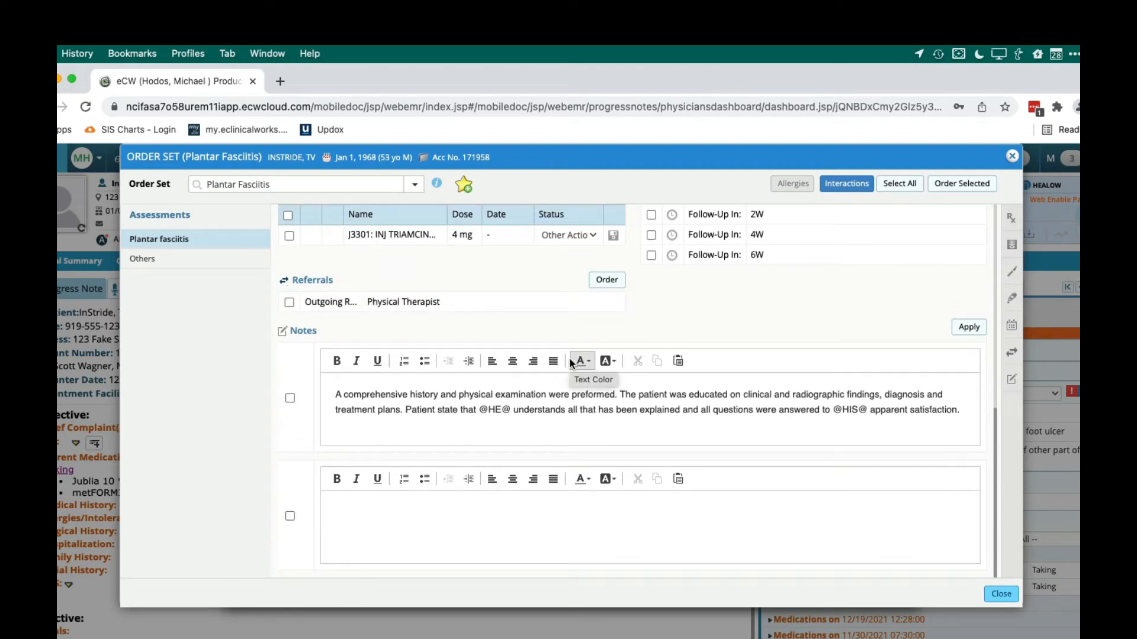
scroll(570, 363, up, 10)
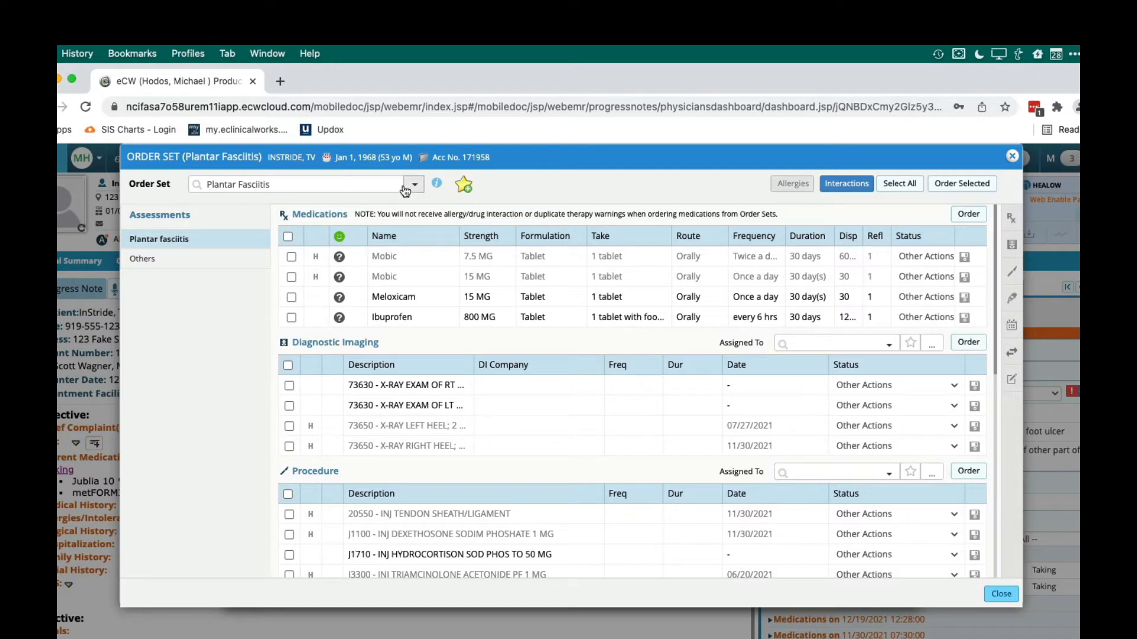
Search the order sets for "*MH" and load *MH_Plantar Fasciitis
click(357, 183)
text(*MH)
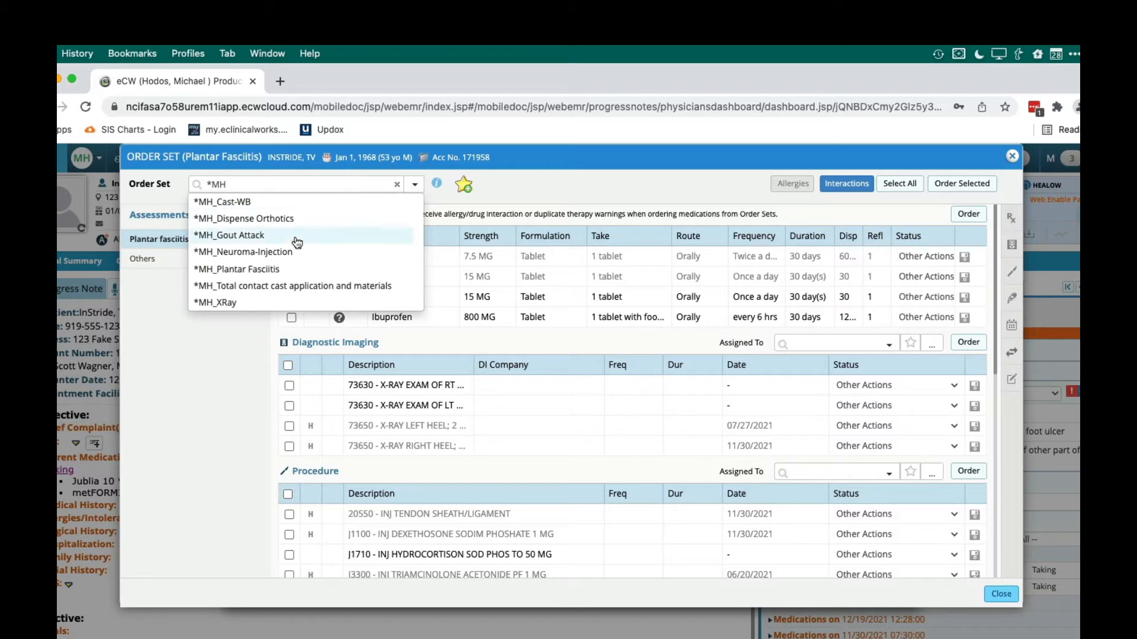
click(231, 269)
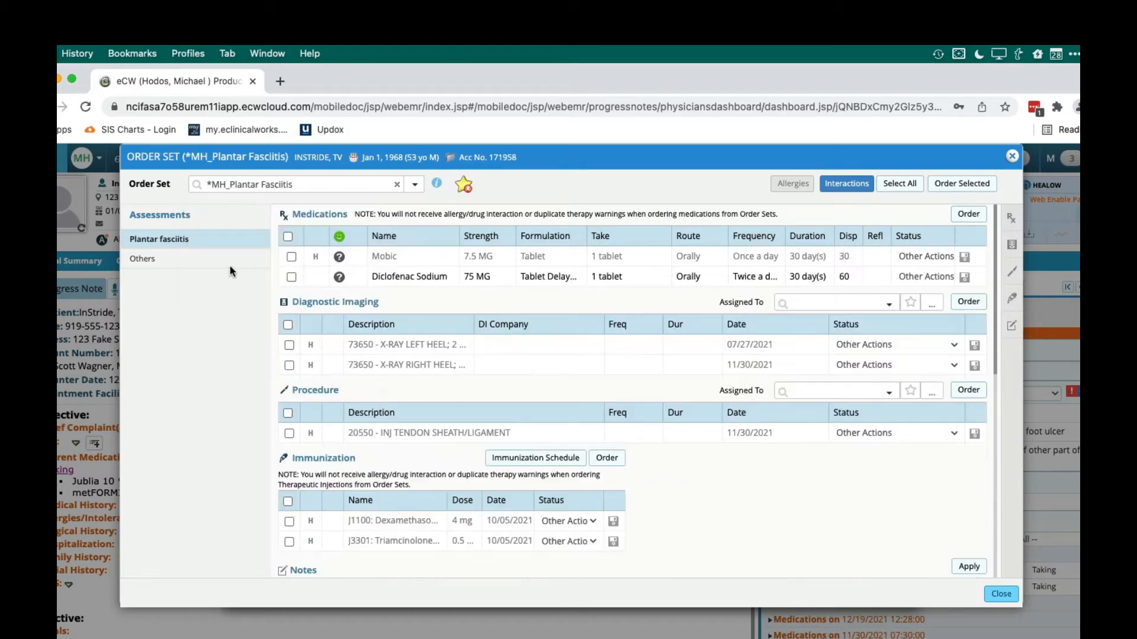
Select Mobic 7.5 MG and the 73650 left heel X-ray in the order set, leaving procedures and immunizations unselected
click(289, 255)
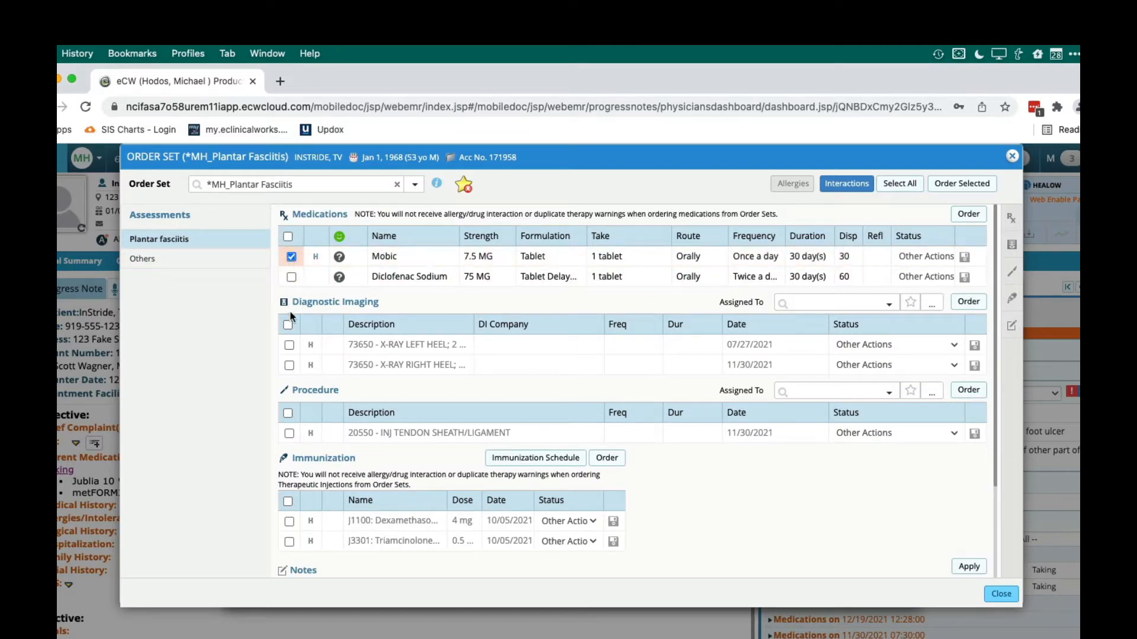
click(289, 345)
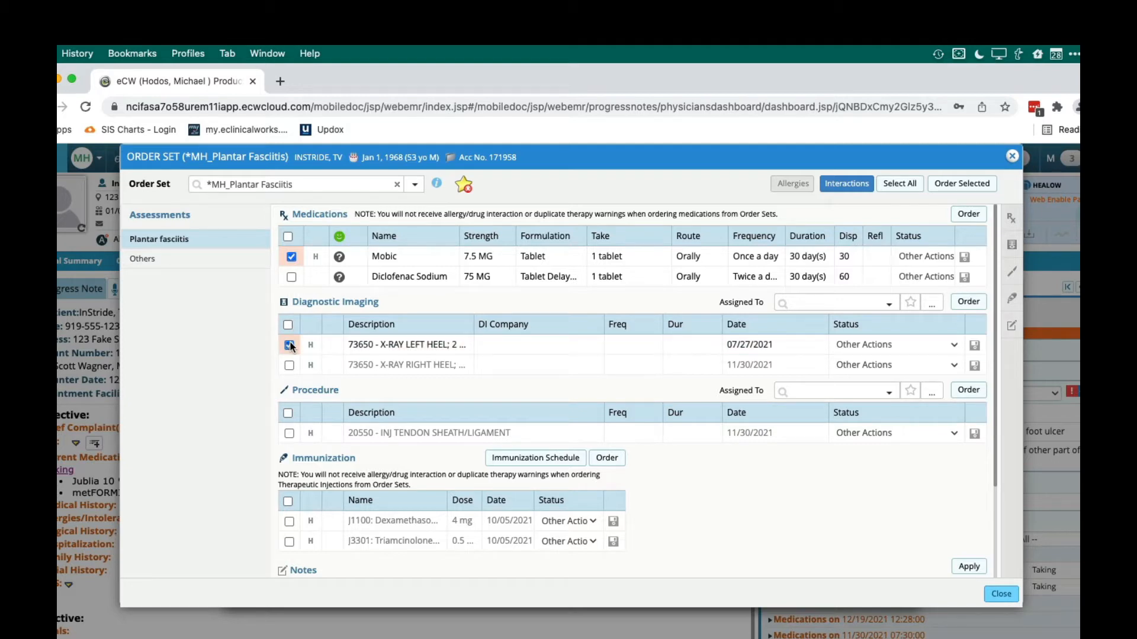
click(287, 414)
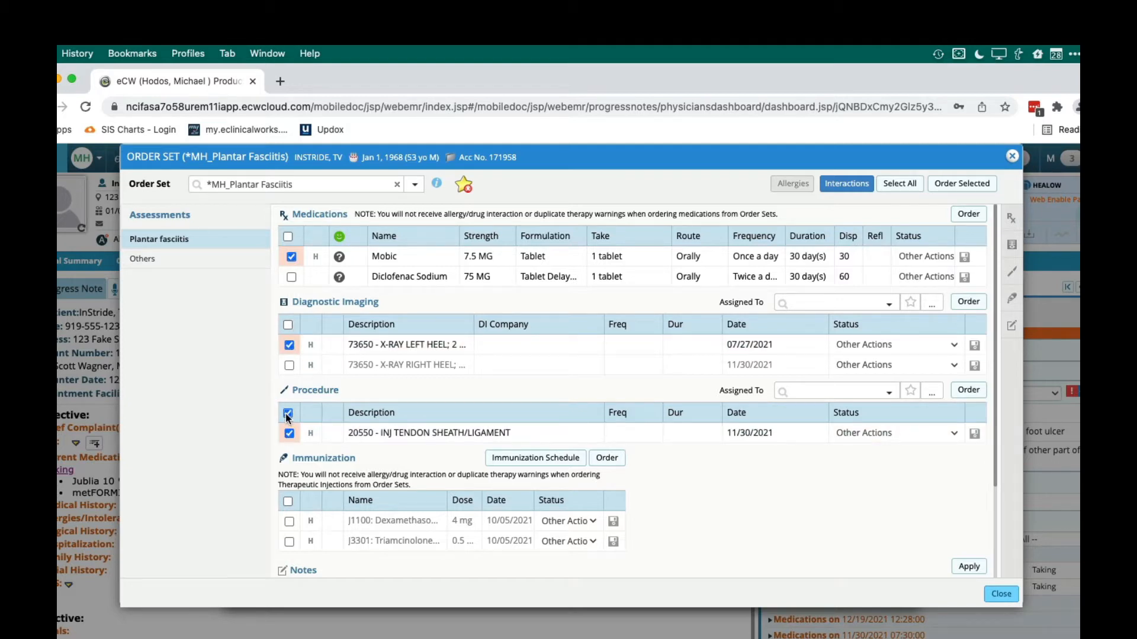
click(288, 502)
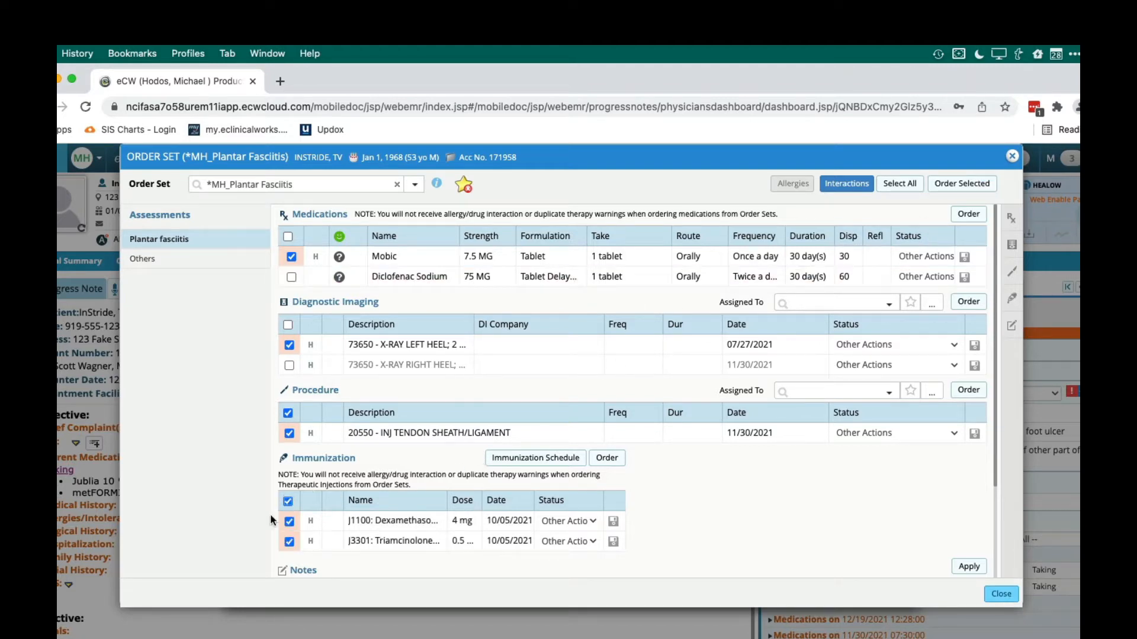
click(287, 501)
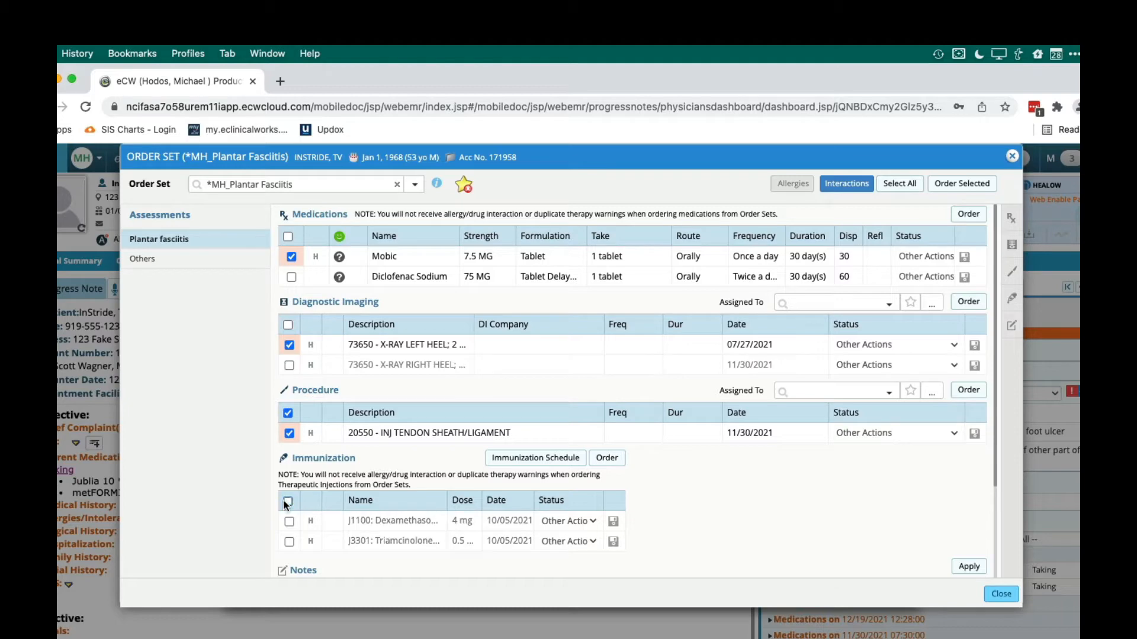
click(288, 413)
Order the selected items, accept the drug interaction review, and return to the progress note
click(959, 188)
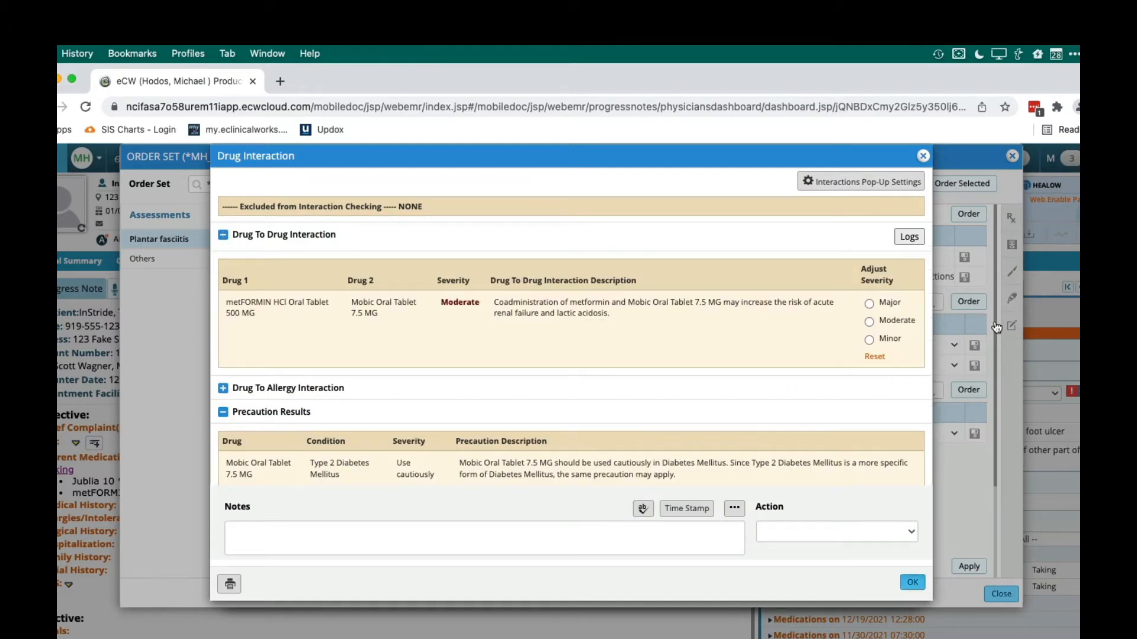
click(912, 582)
click(1012, 157)
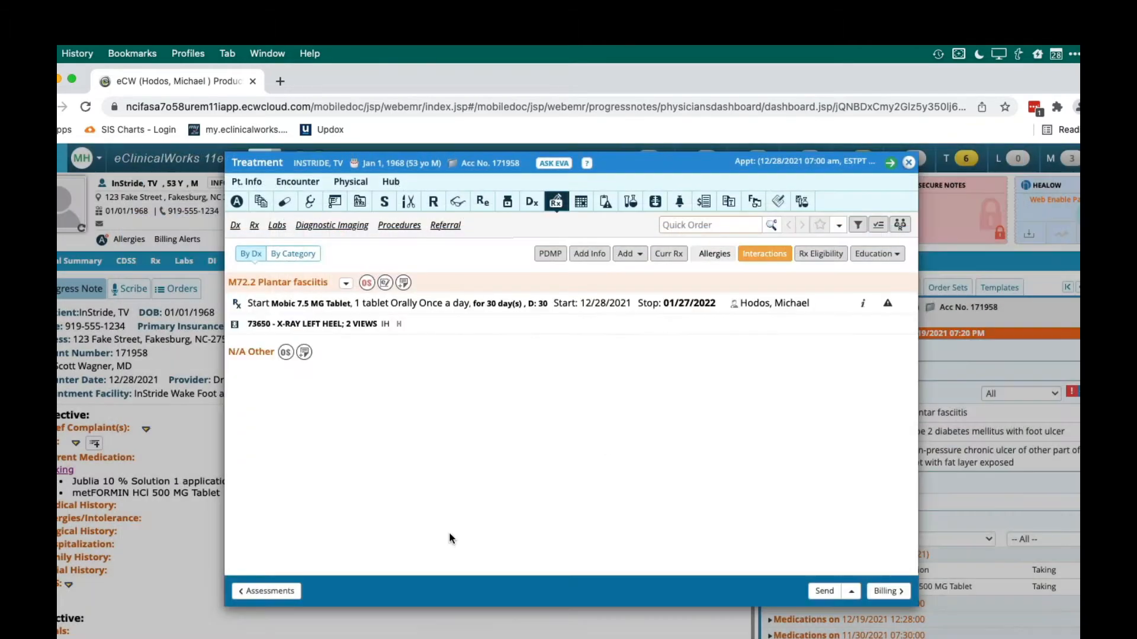
click(909, 164)
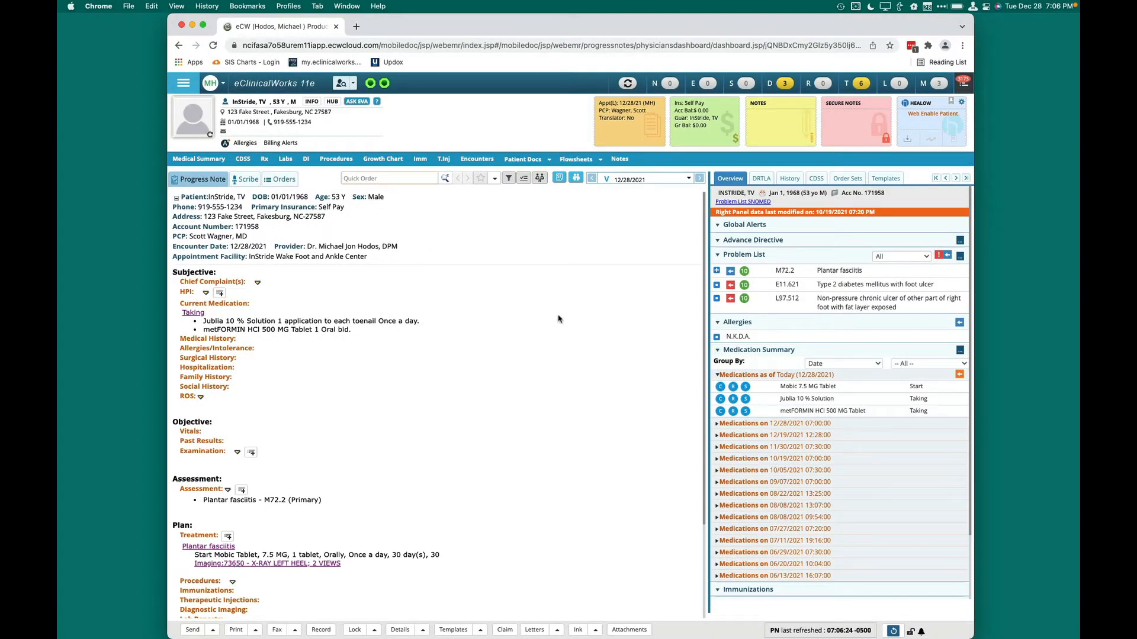
Delete the Mobic order and the left heel X-ray with its associated procedure code 73650 from Treatment, and return to the progress note
click(198, 535)
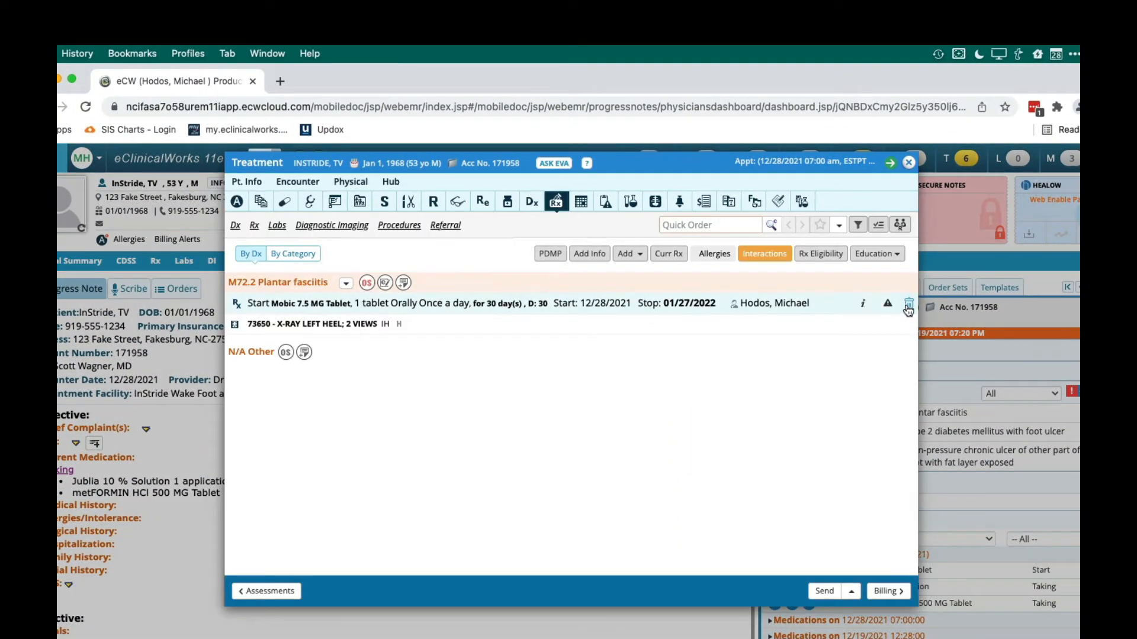
click(909, 306)
click(860, 348)
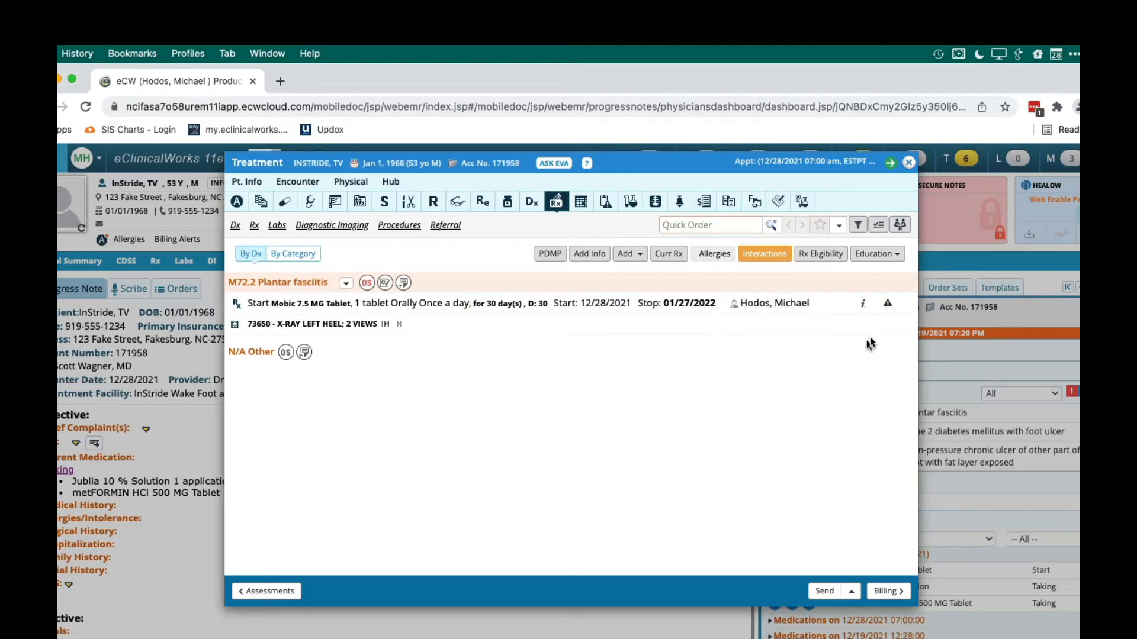
click(909, 303)
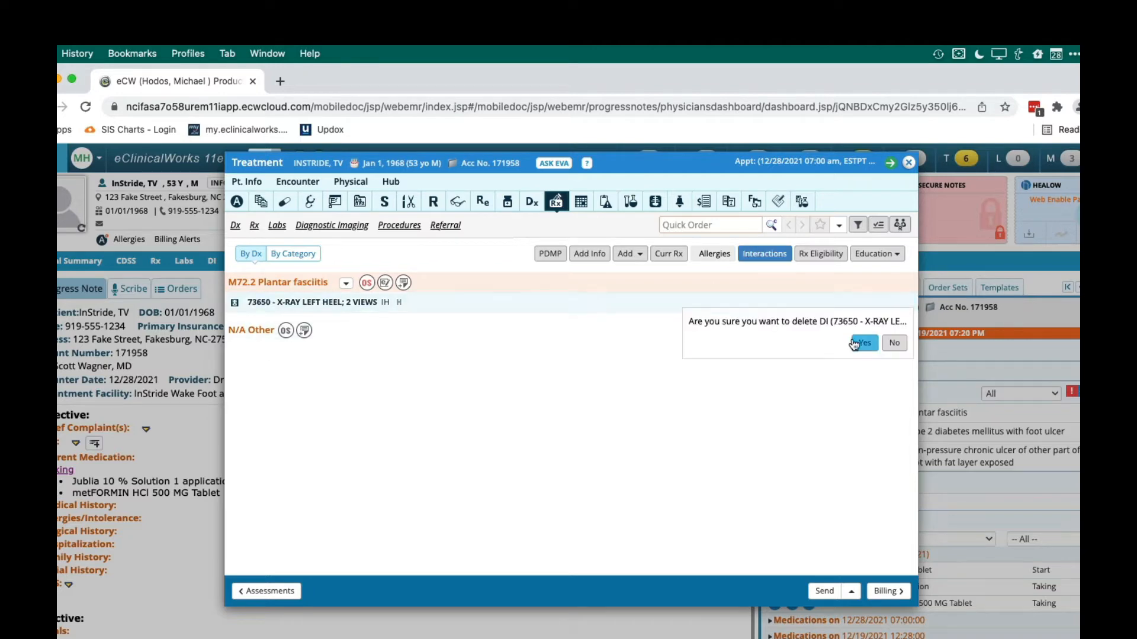
click(856, 342)
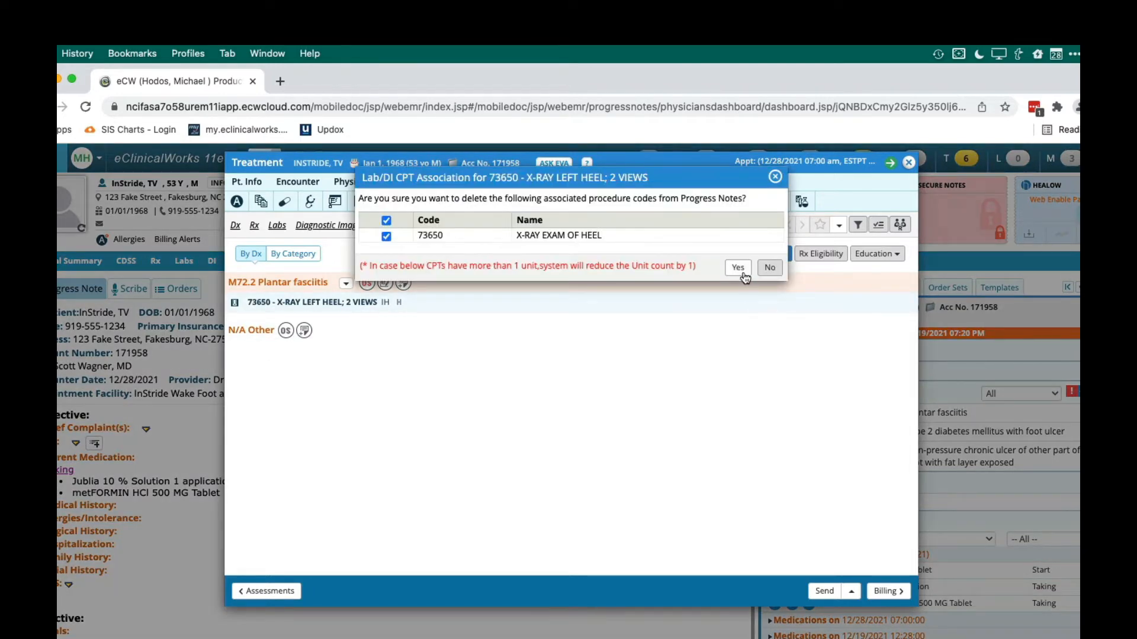
click(738, 269)
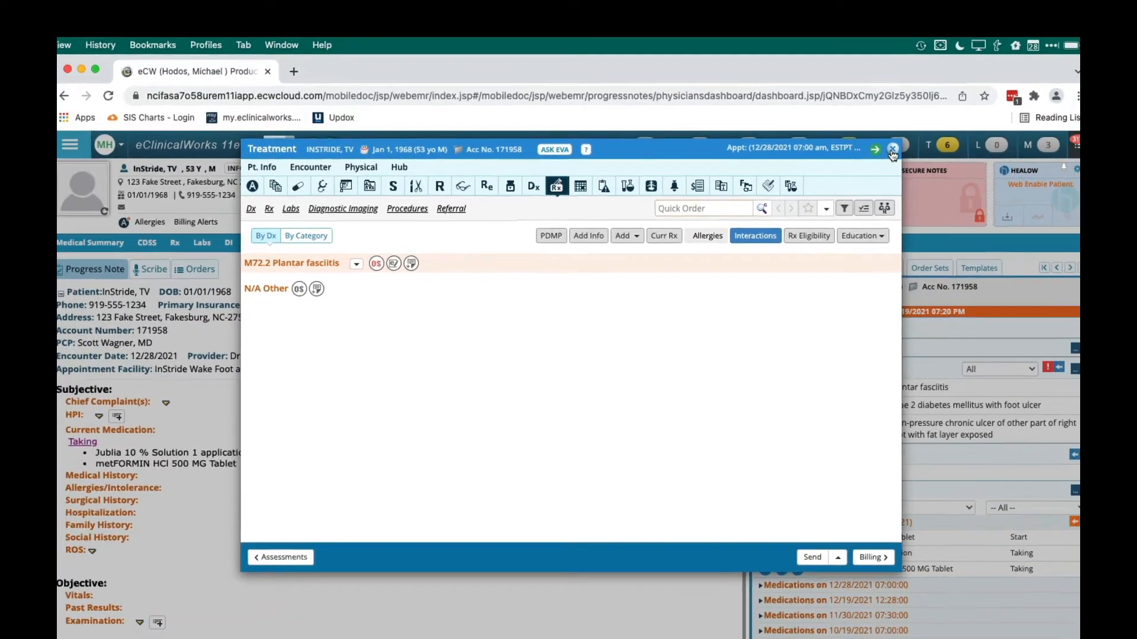
click(909, 163)
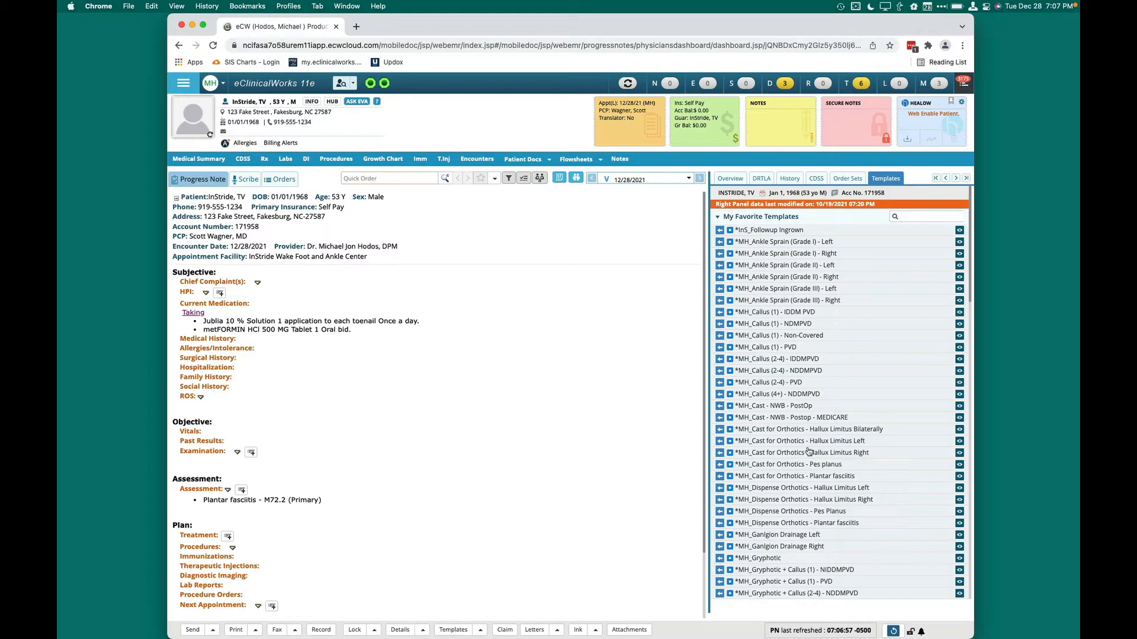
Look through My Favorite Templates, filter the list by "plan" to review the matching templates, and clear the filter
scroll(809, 451, down, 15)
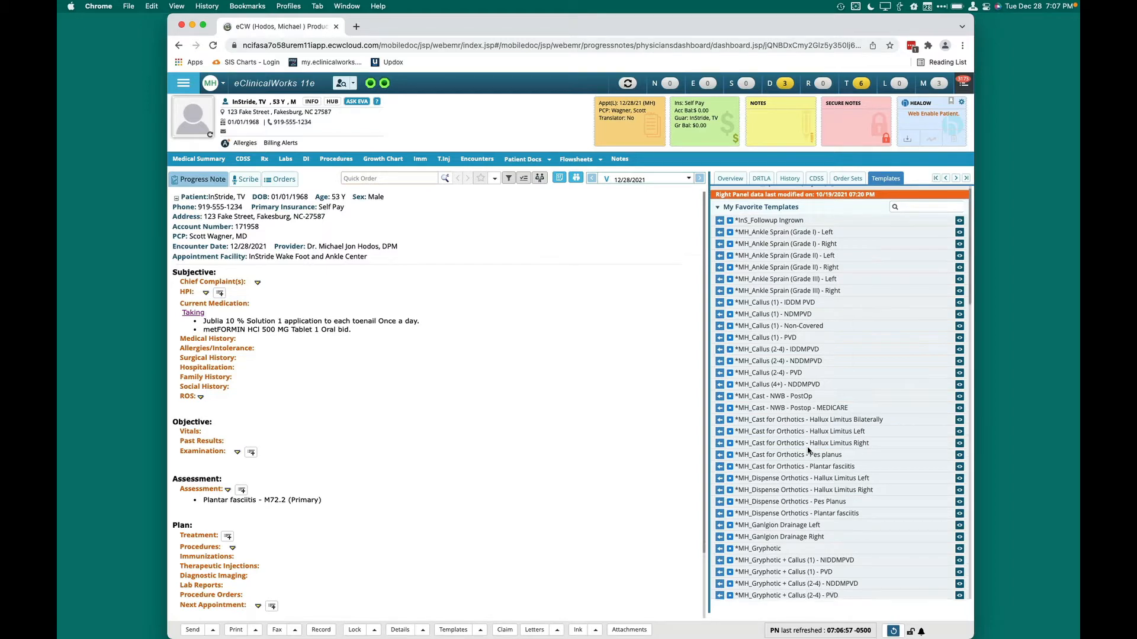
scroll(808, 452, up, 15)
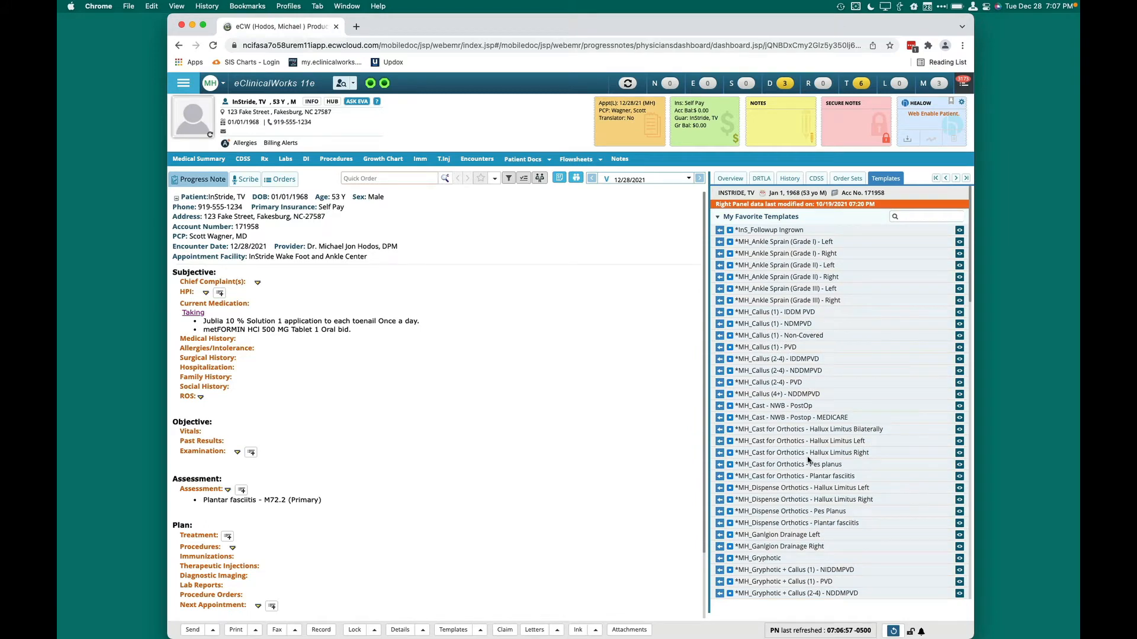
scroll(808, 460, down, 8)
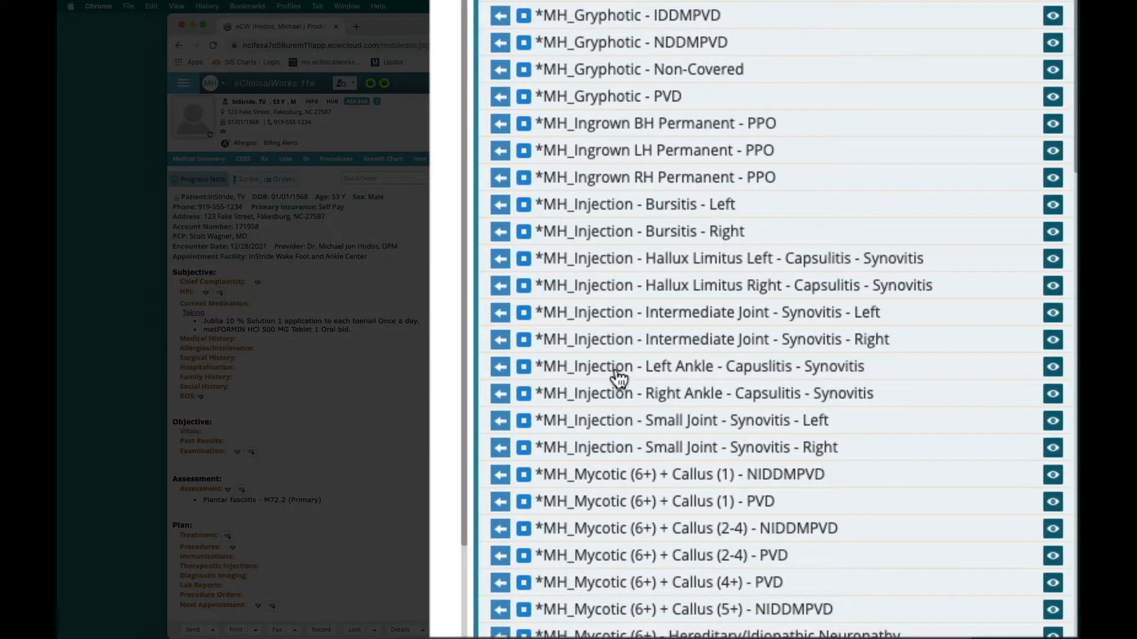
scroll(619, 379, down, 8)
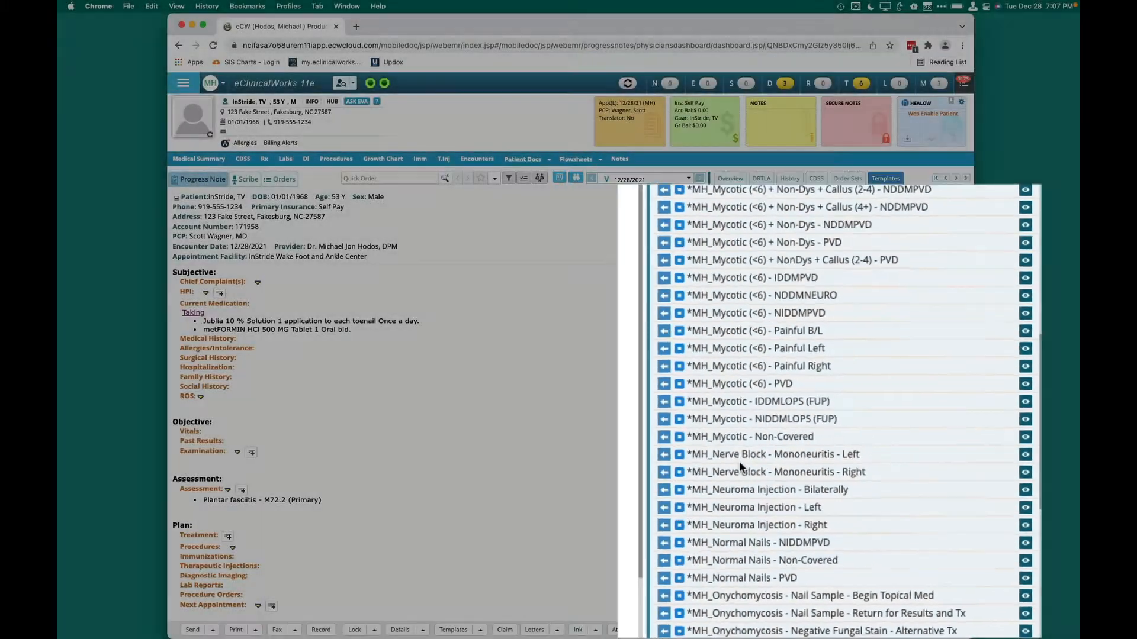
scroll(770, 480, down, 4)
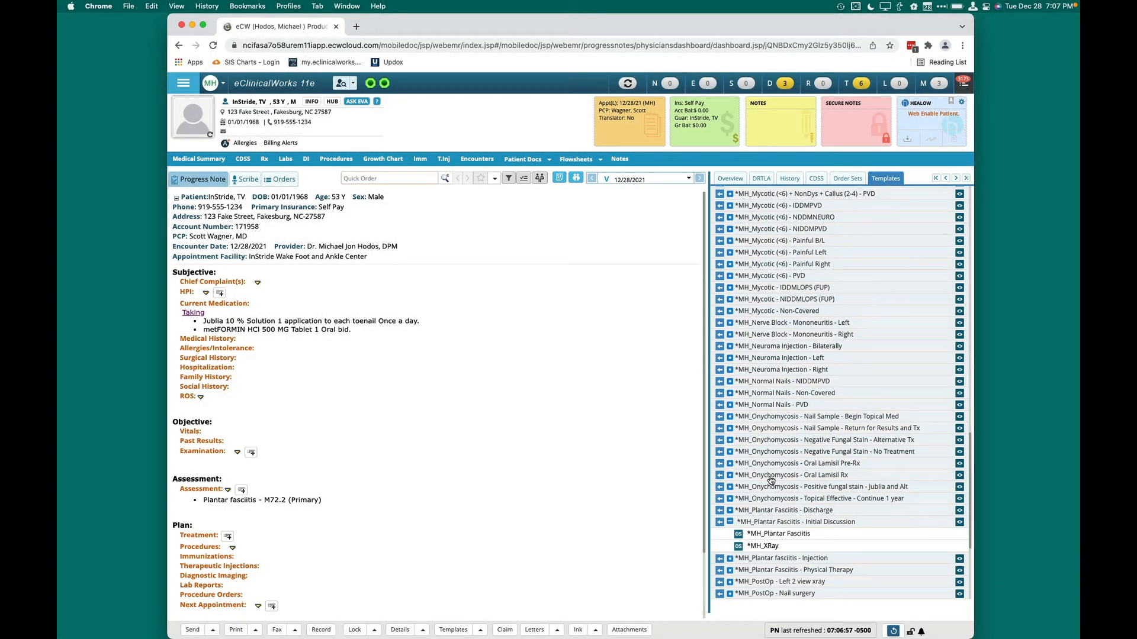
scroll(771, 486, up, 15)
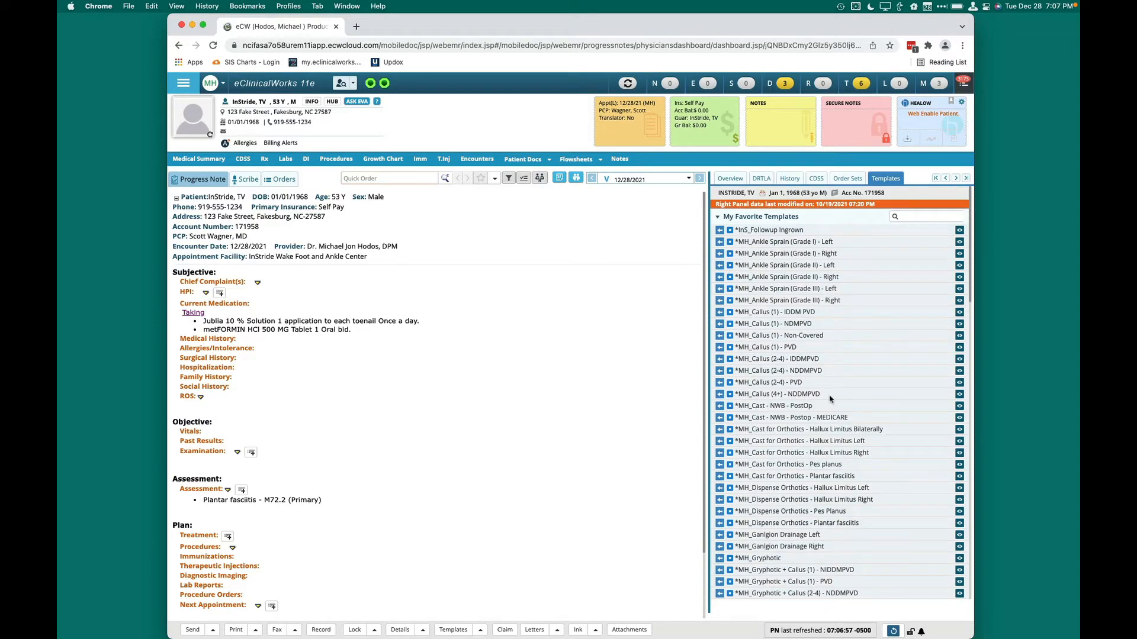
click(926, 216)
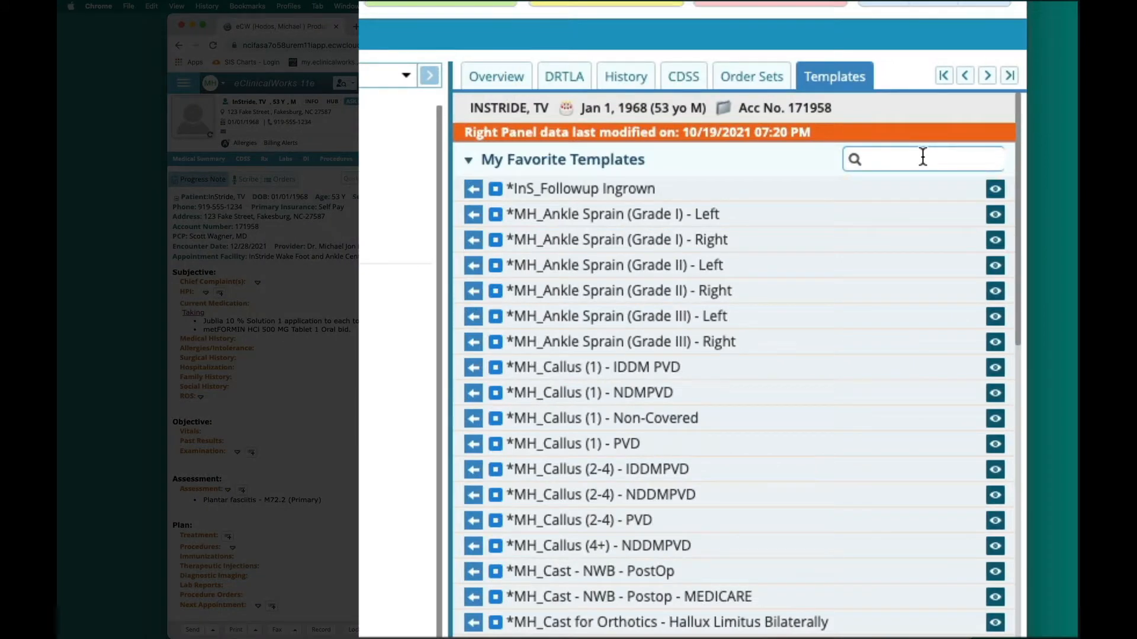
text(plan)
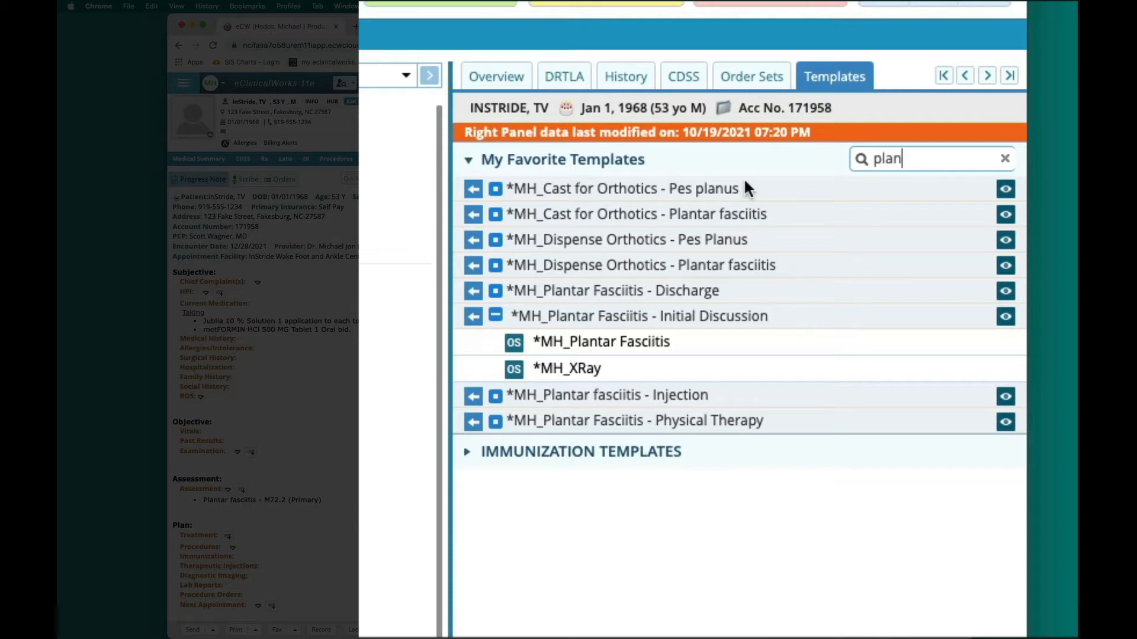
click(1005, 166)
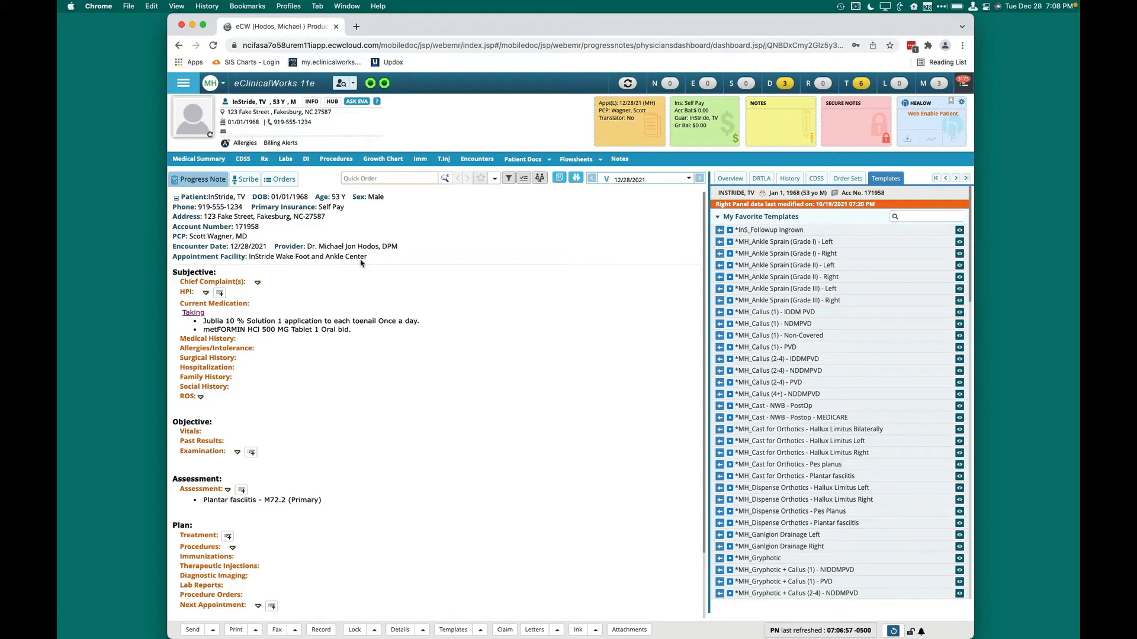
Show the side navigation and its favorites, and view the Procedures section of the progress note before closing it
click(183, 84)
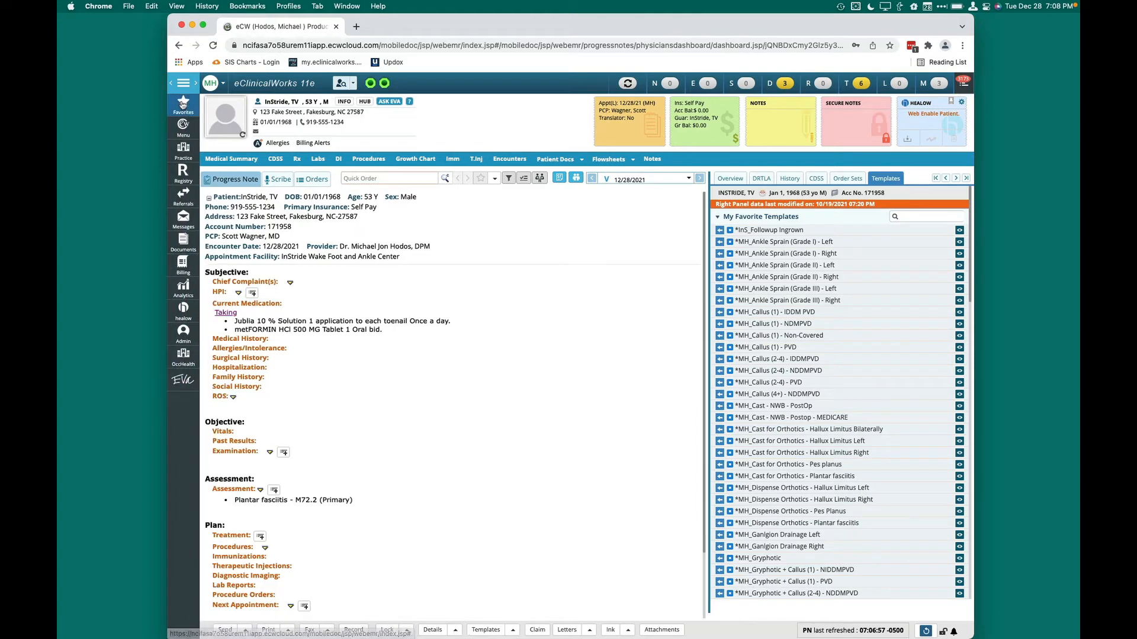
click(183, 103)
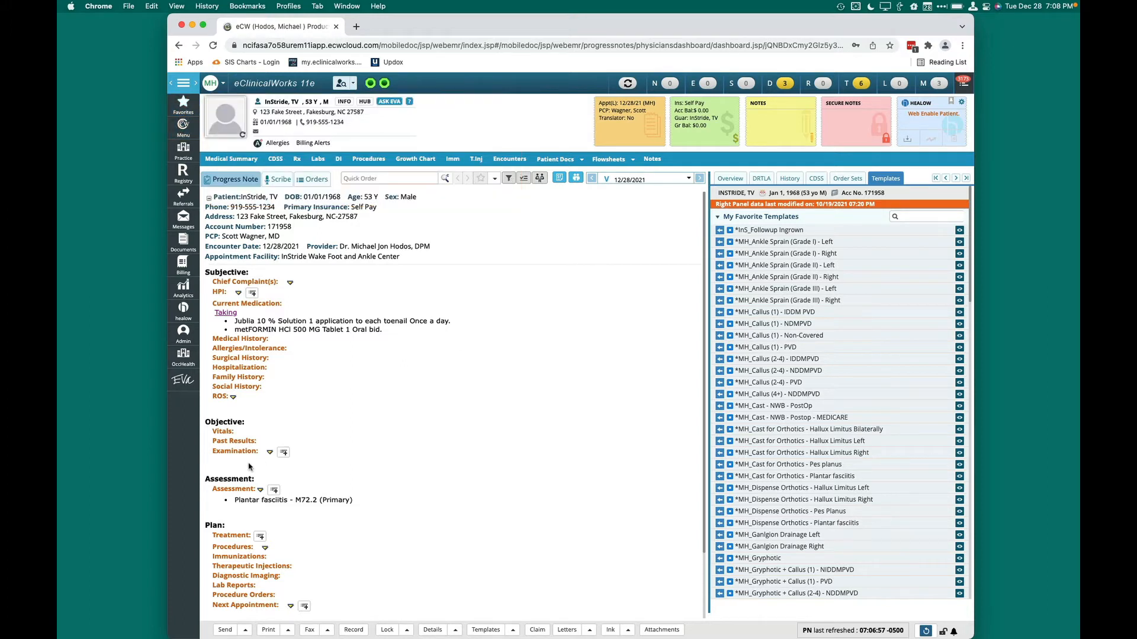
click(237, 548)
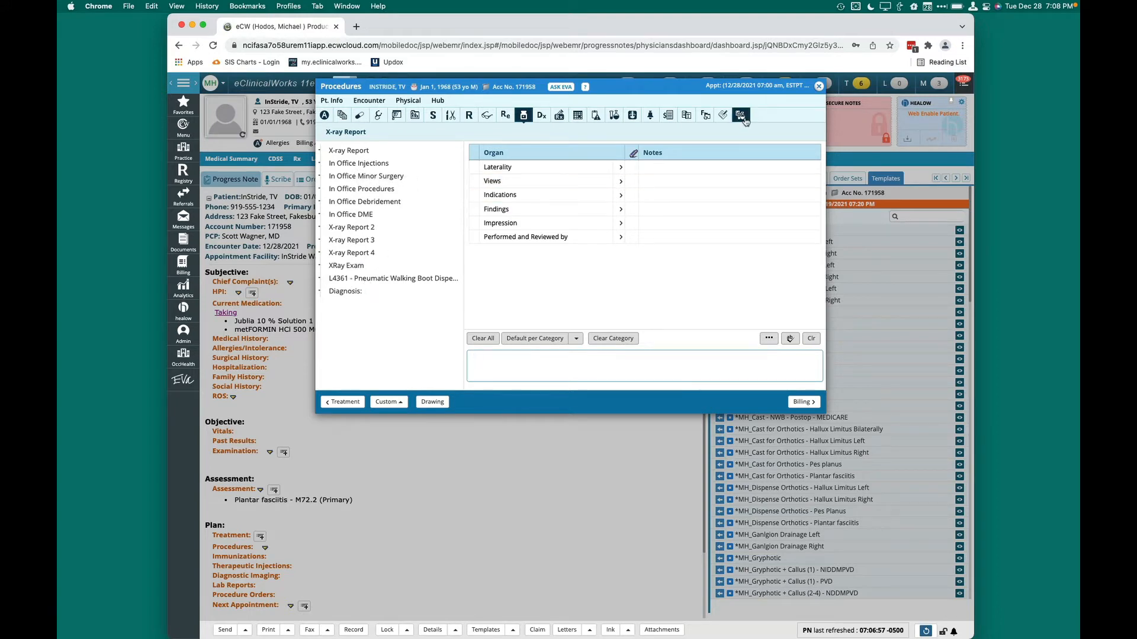
click(818, 86)
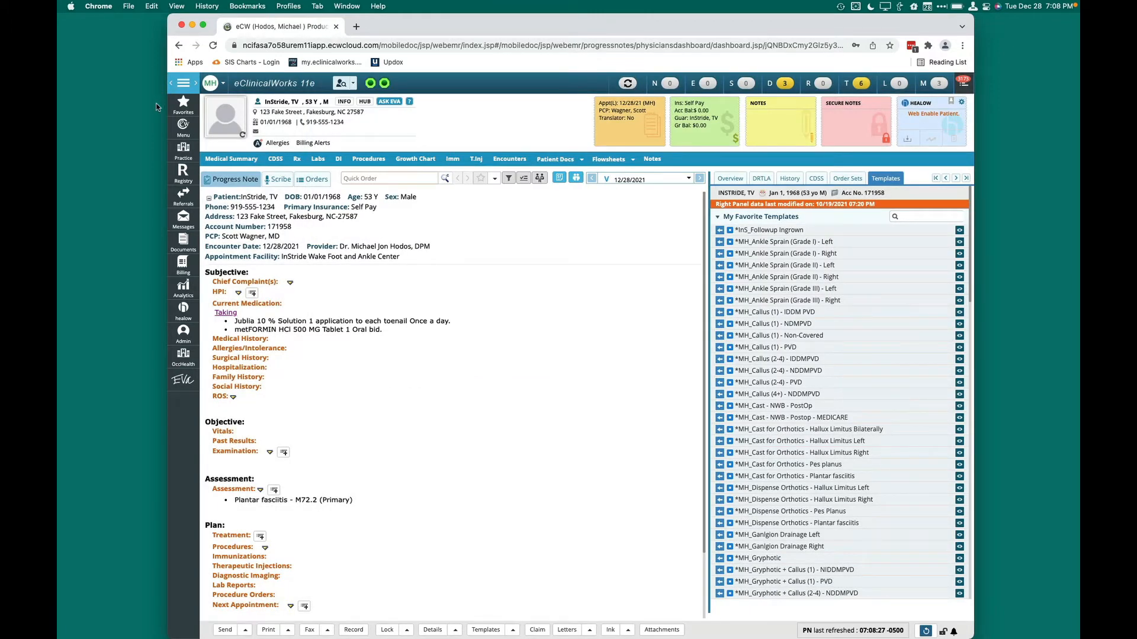
Configure the Procedures categories so that Debridement Wounds is enabled only for the logged-in provider, and apply the change
click(183, 104)
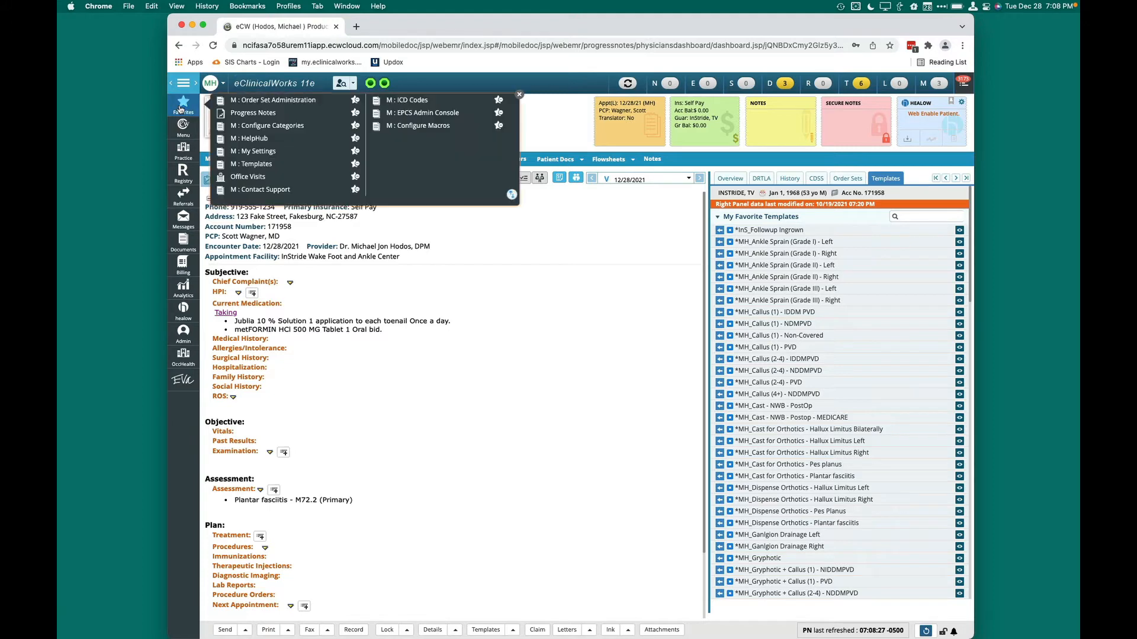
click(230, 127)
scroll(681, 317, down, 3)
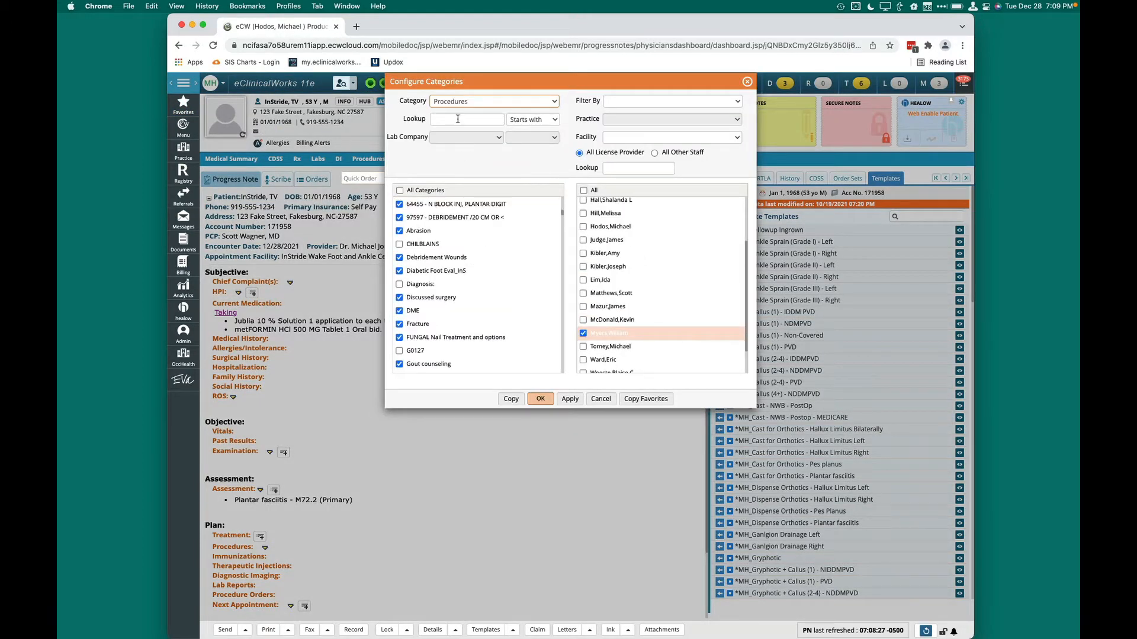
click(458, 119)
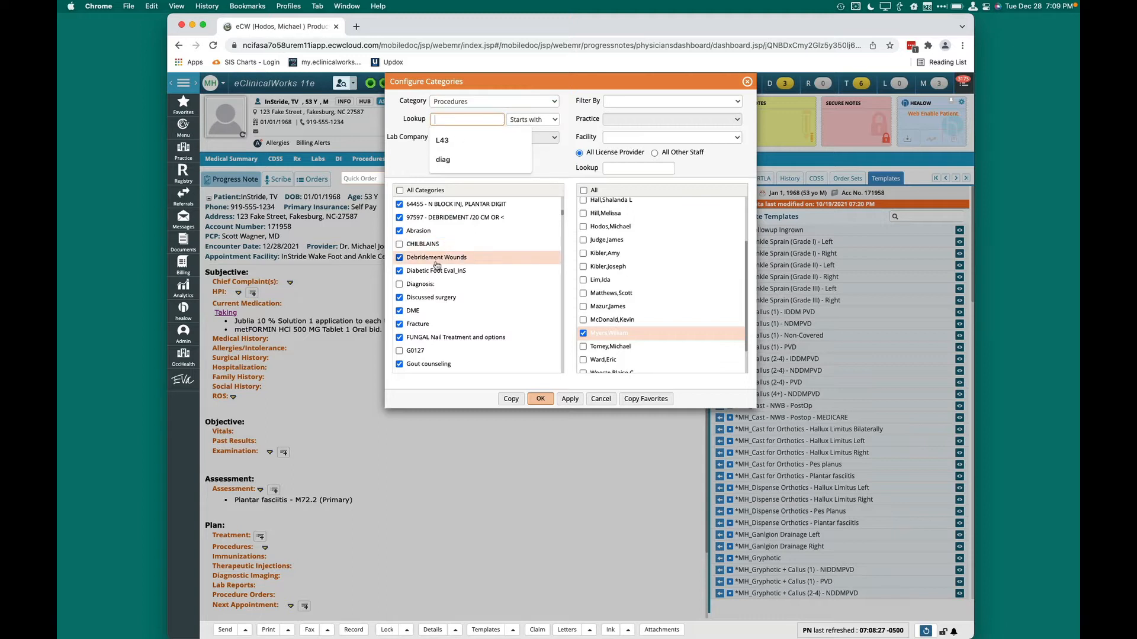
click(584, 227)
click(585, 333)
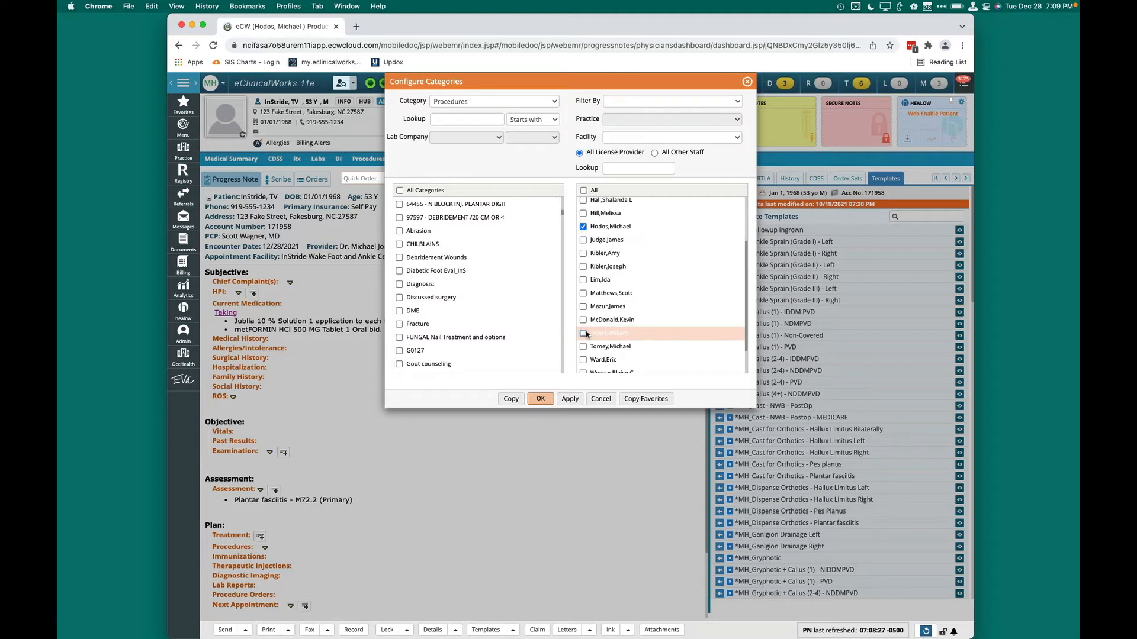
click(400, 258)
click(559, 400)
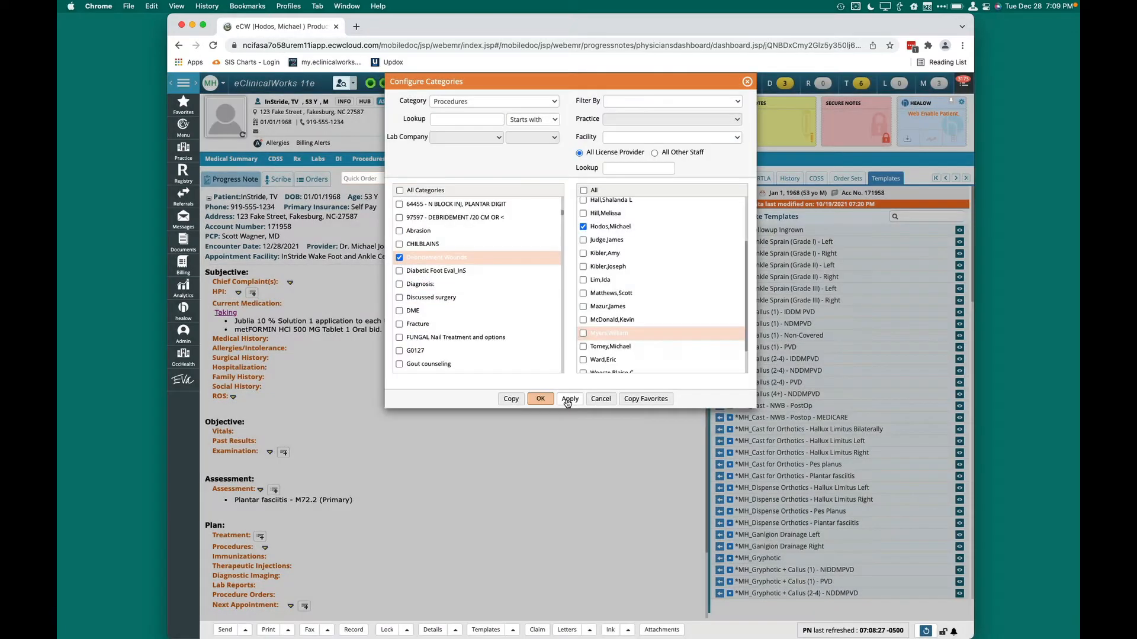
click(539, 399)
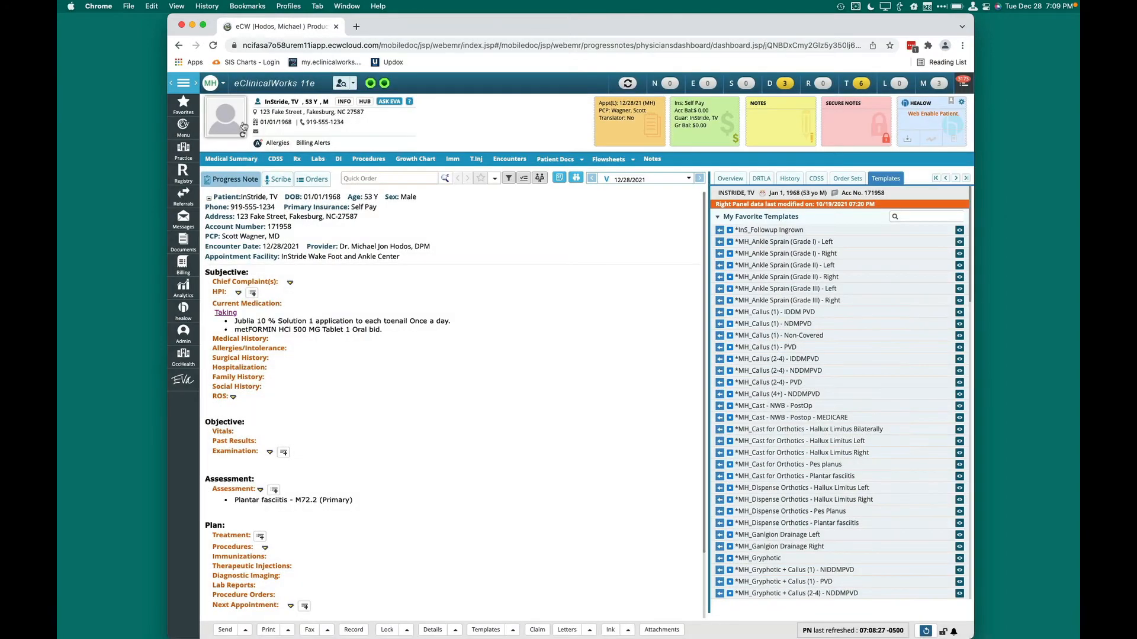
Log out of the current session, and select the Debridement Wounds category in the Procedures section of the progress note
click(222, 92)
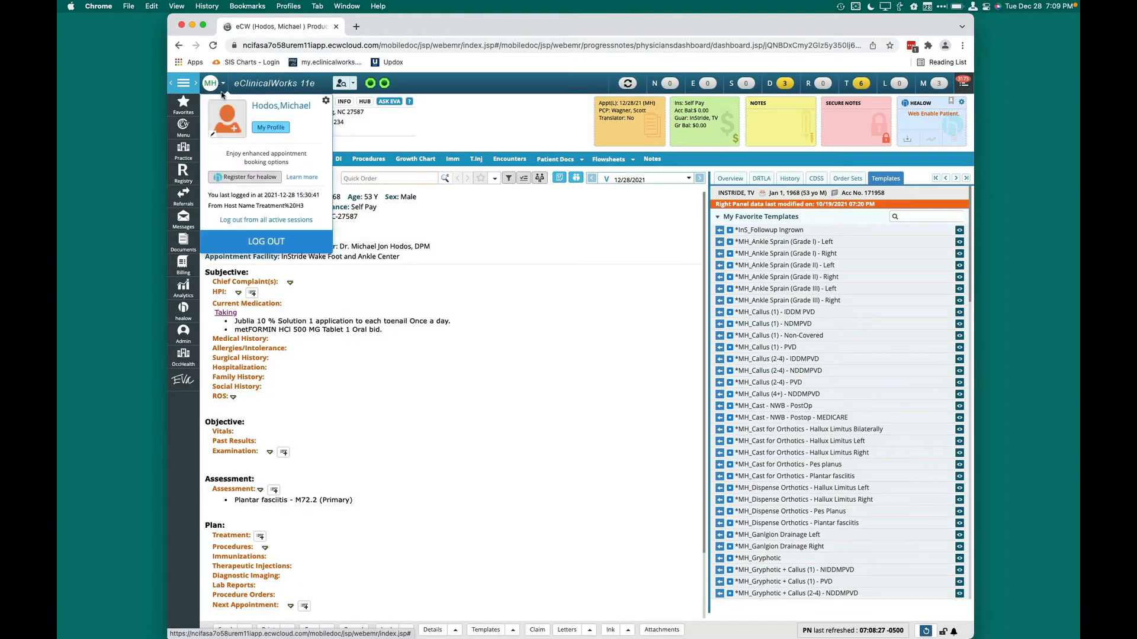
click(259, 240)
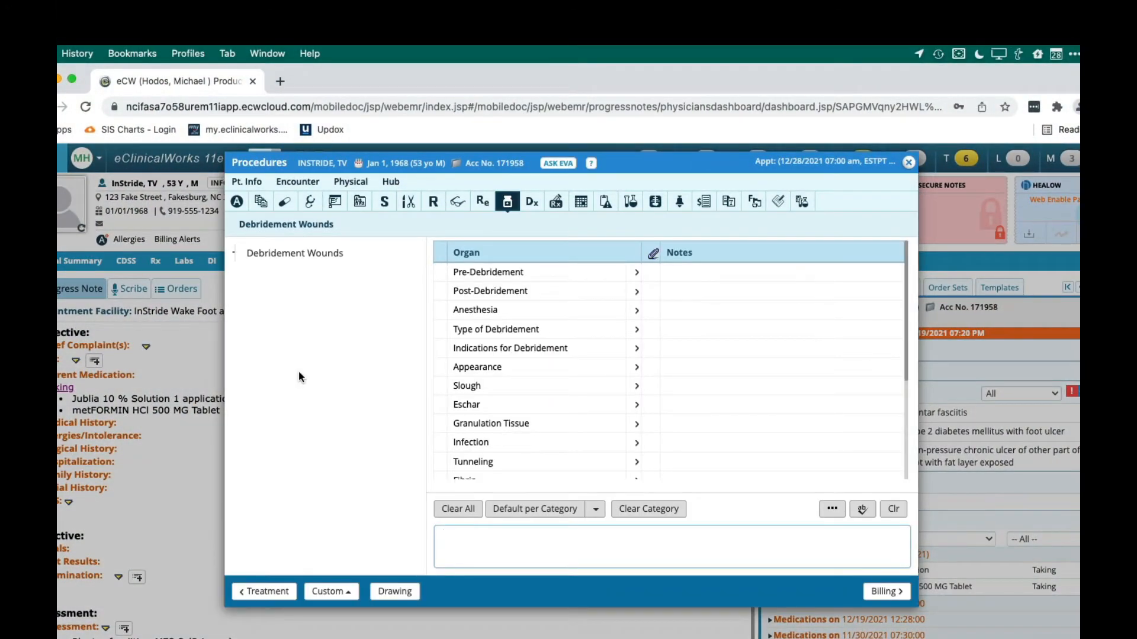
click(299, 255)
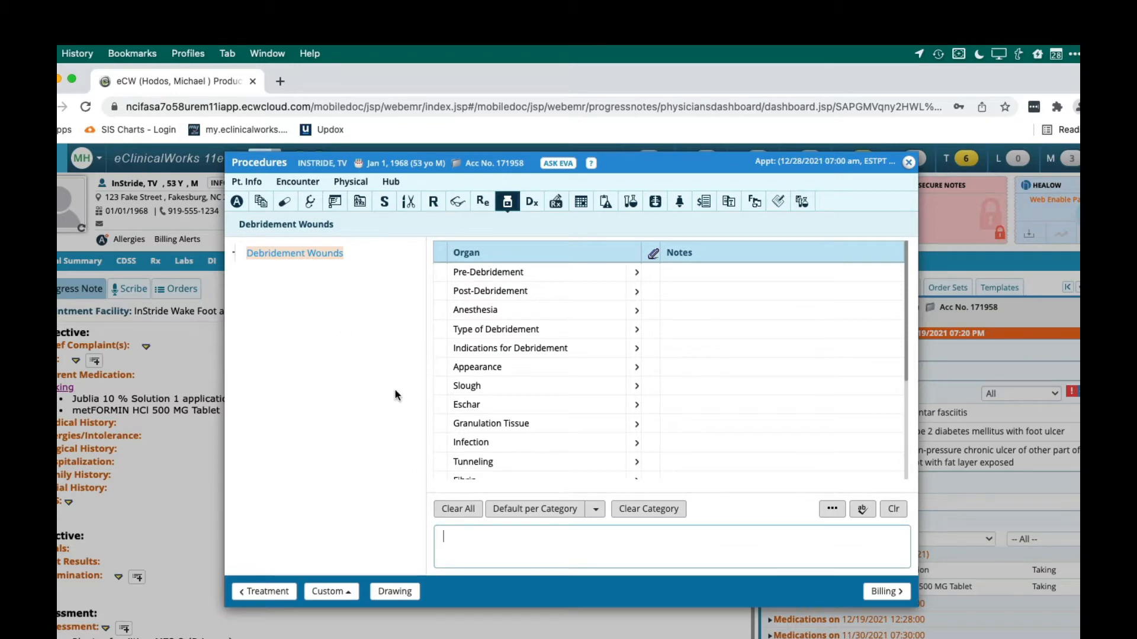
Step through the Debridement Wounds note options from Pre-Debridement to Eschar, and close them without adding a note
click(687, 274)
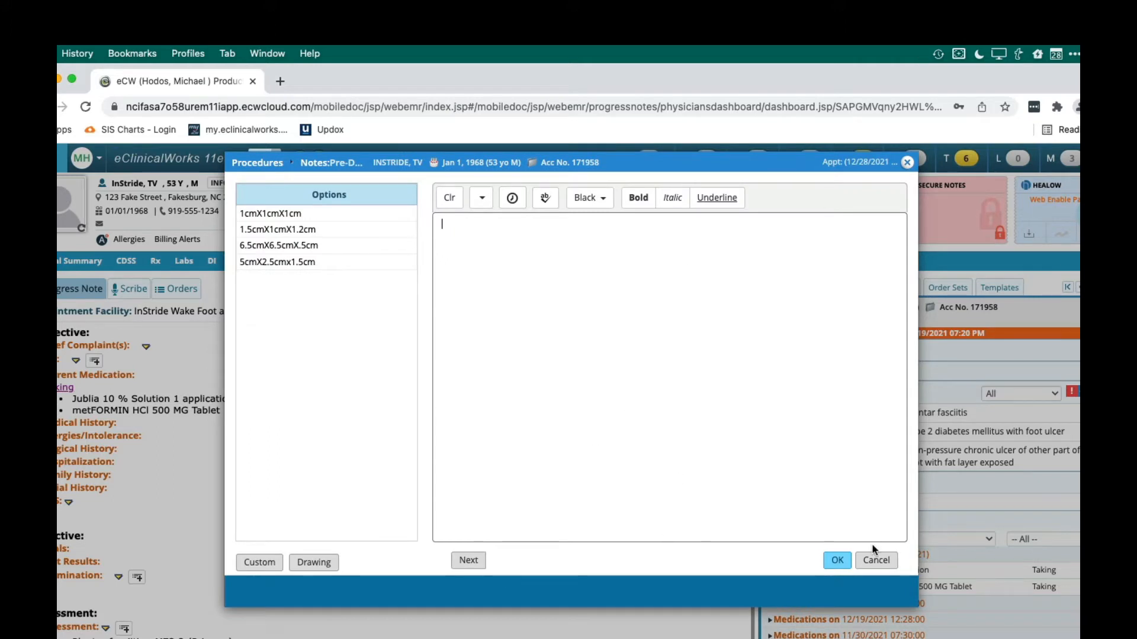
click(469, 561)
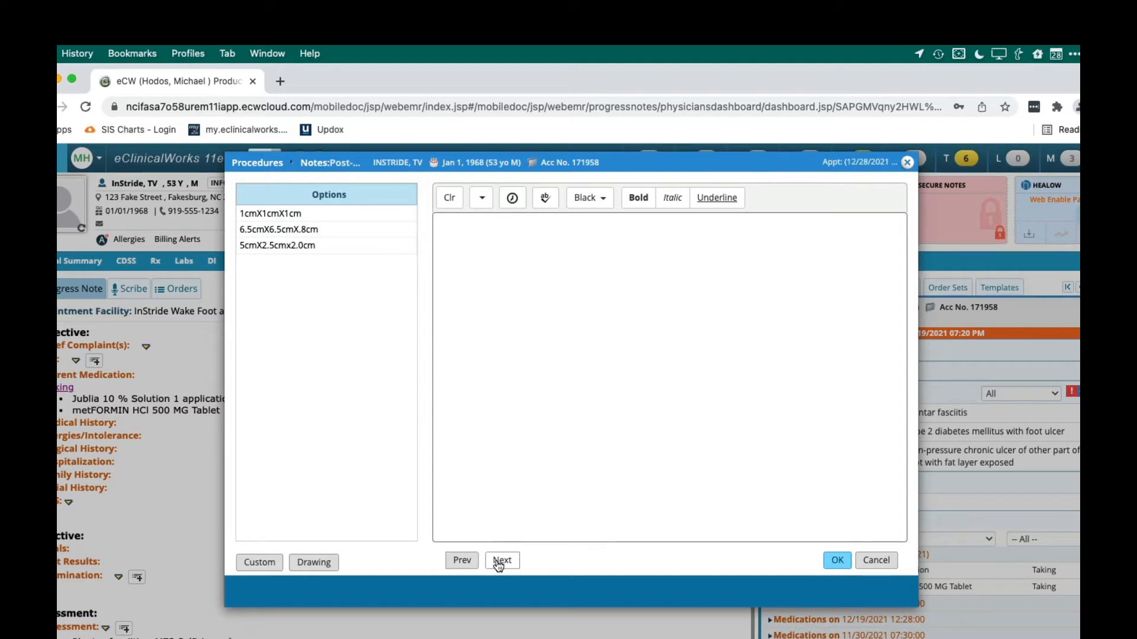
click(497, 562)
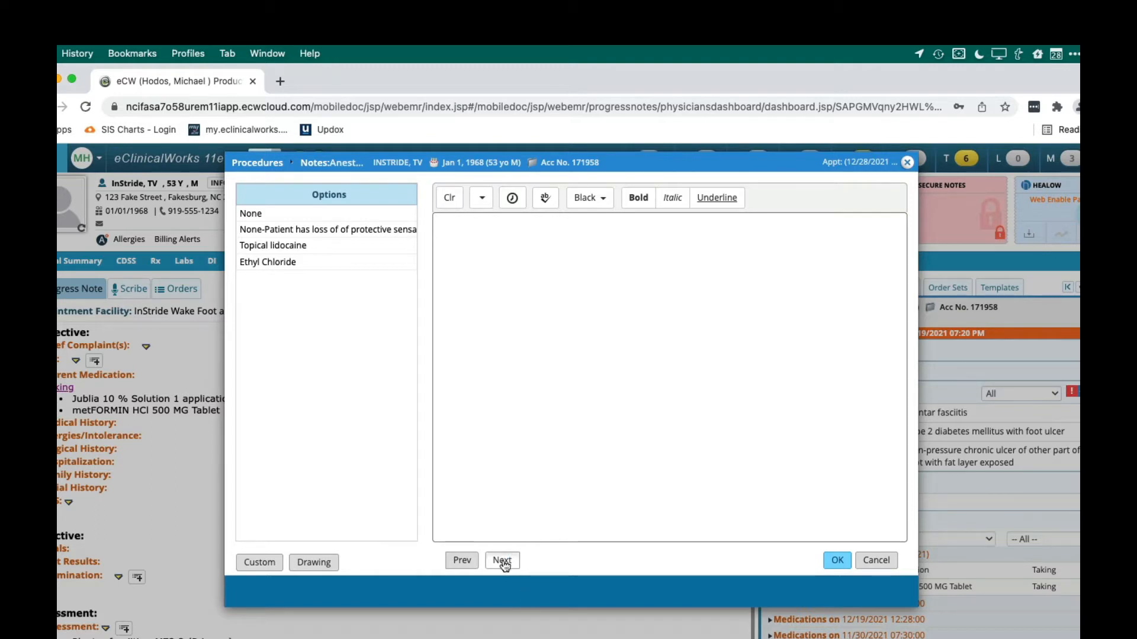
click(503, 560)
click(503, 561)
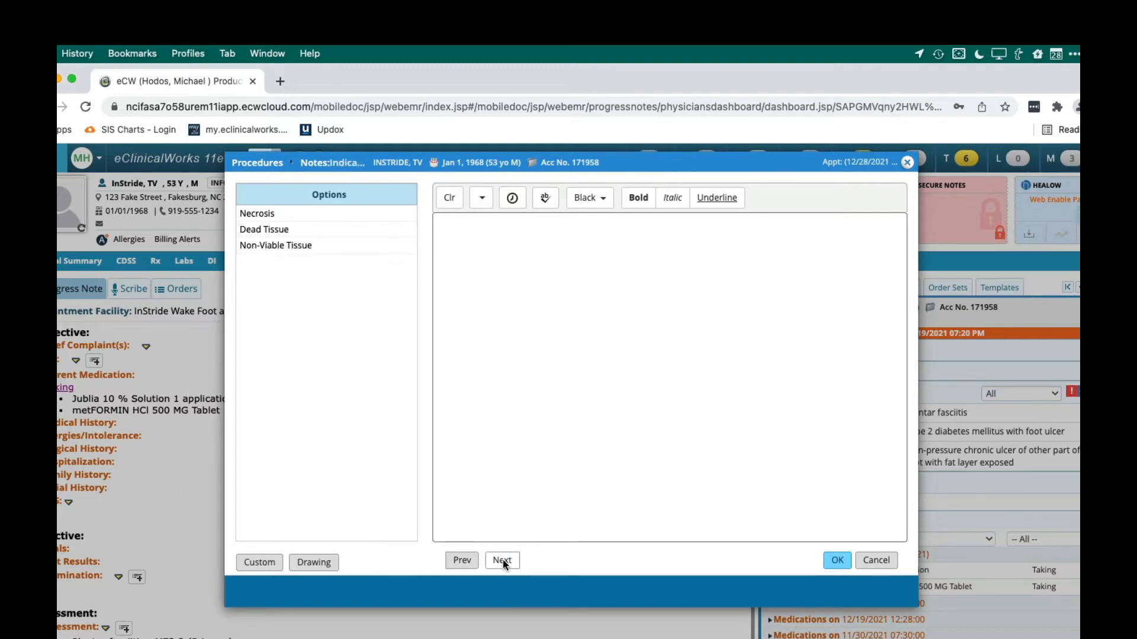
click(503, 561)
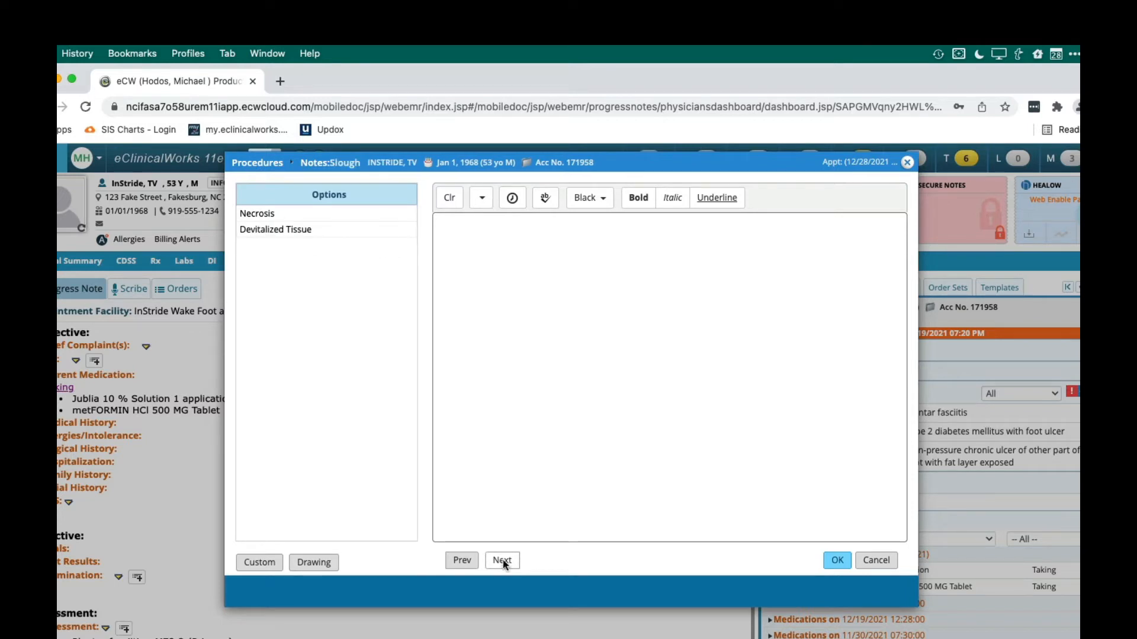
click(875, 561)
Review the remaining debridement items and the note options for Instrument Used, and close them without adding a note
scroll(561, 425, down, 5)
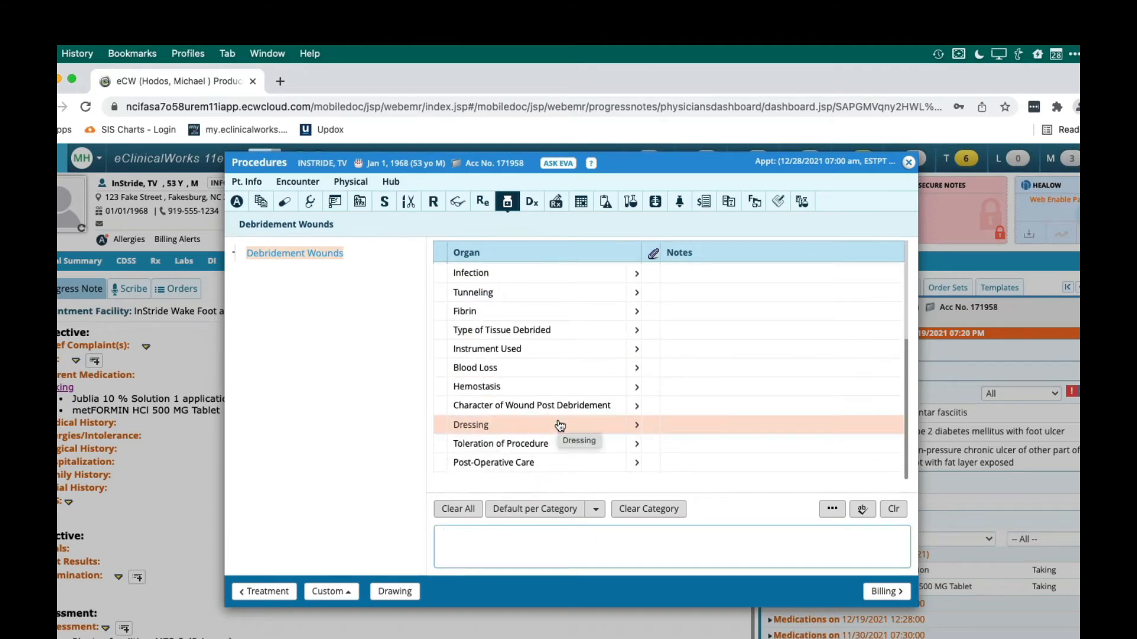
scroll(558, 444, up, 1)
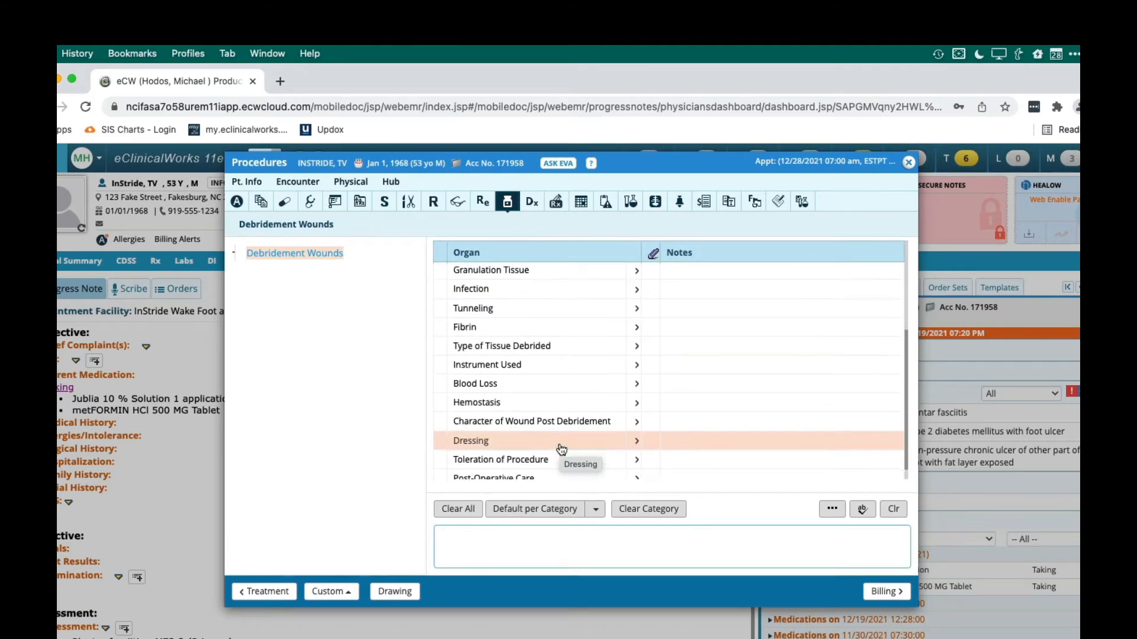
click(706, 372)
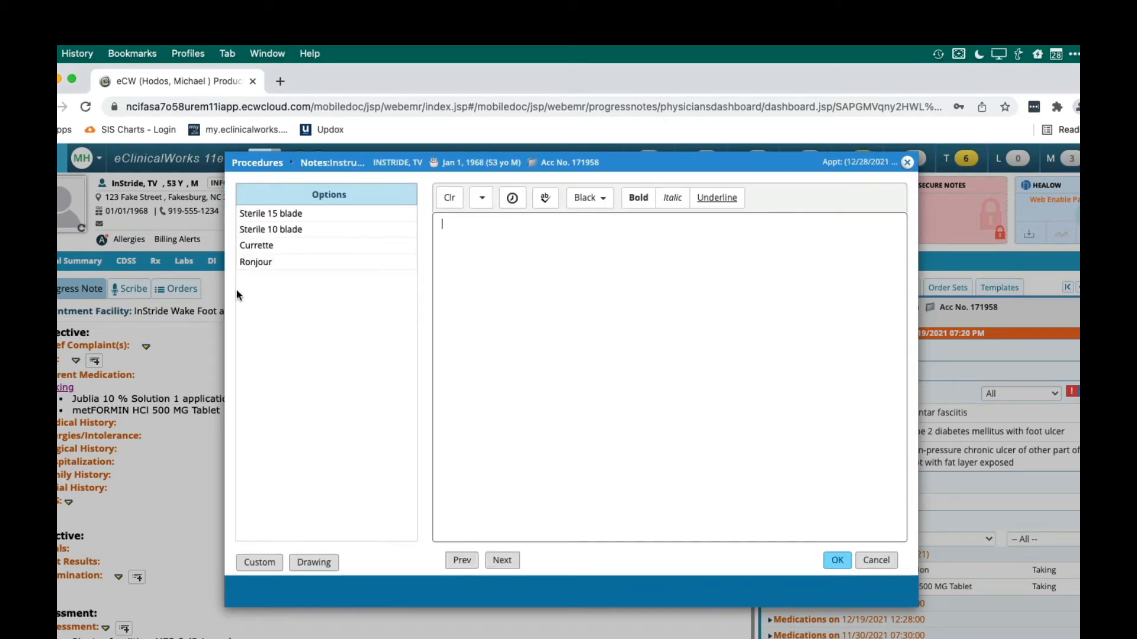
click(876, 560)
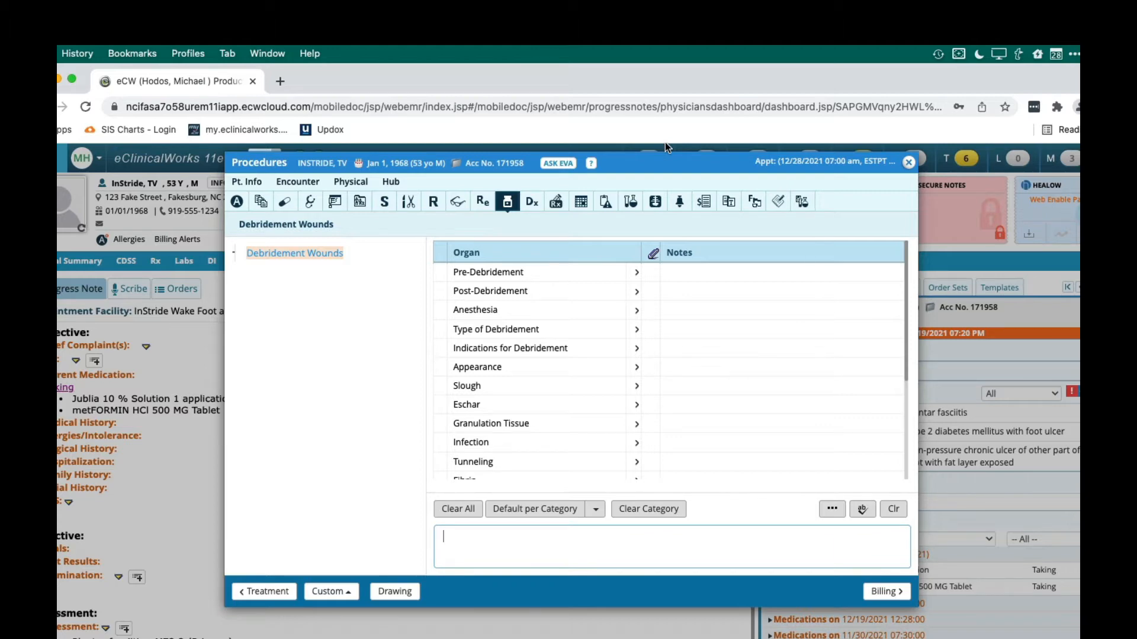
Look through the full list of documentation items under Debridement Wounds
click(661, 368)
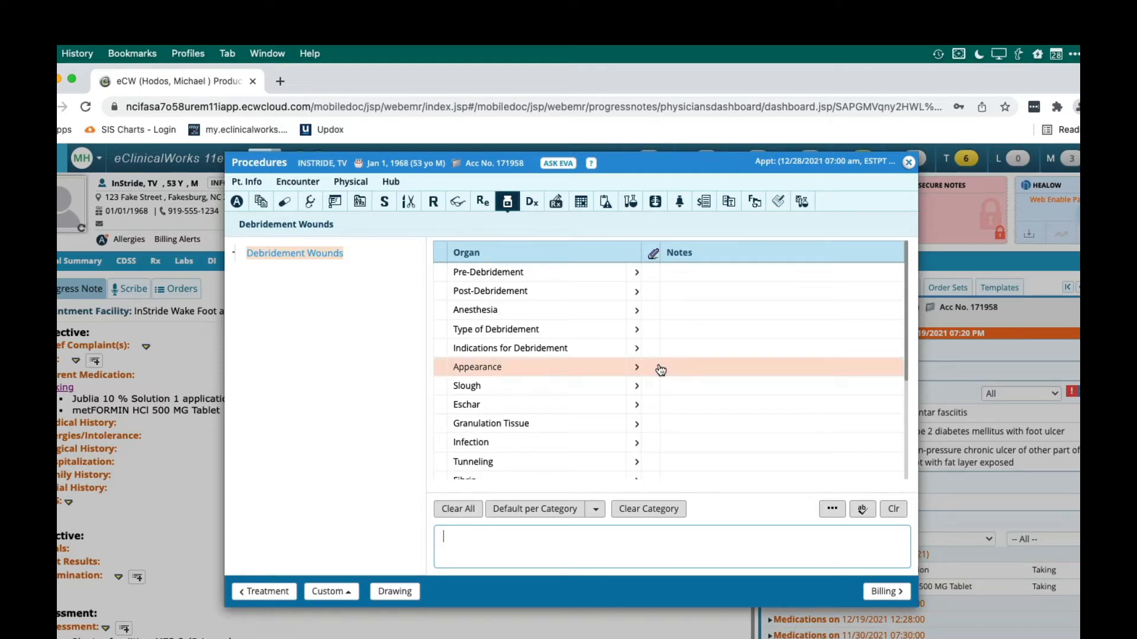
scroll(661, 370, down, 3)
scroll(660, 370, up, 3)
scroll(660, 370, down, 1)
scroll(660, 370, up, 2)
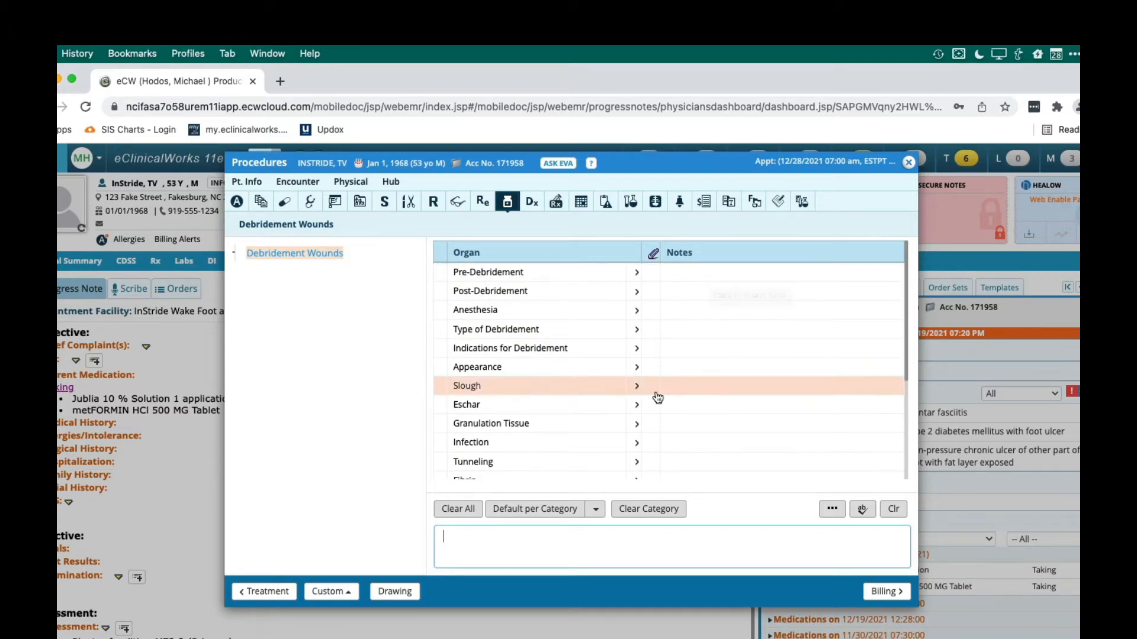
scroll(727, 447, down, 3)
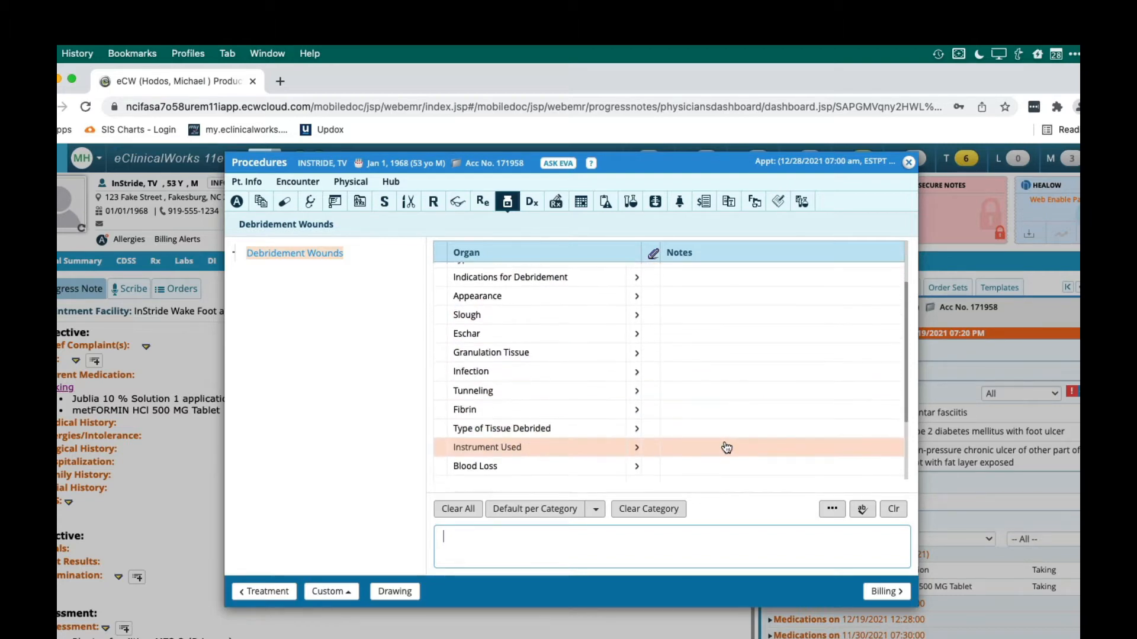
scroll(727, 415, up, 3)
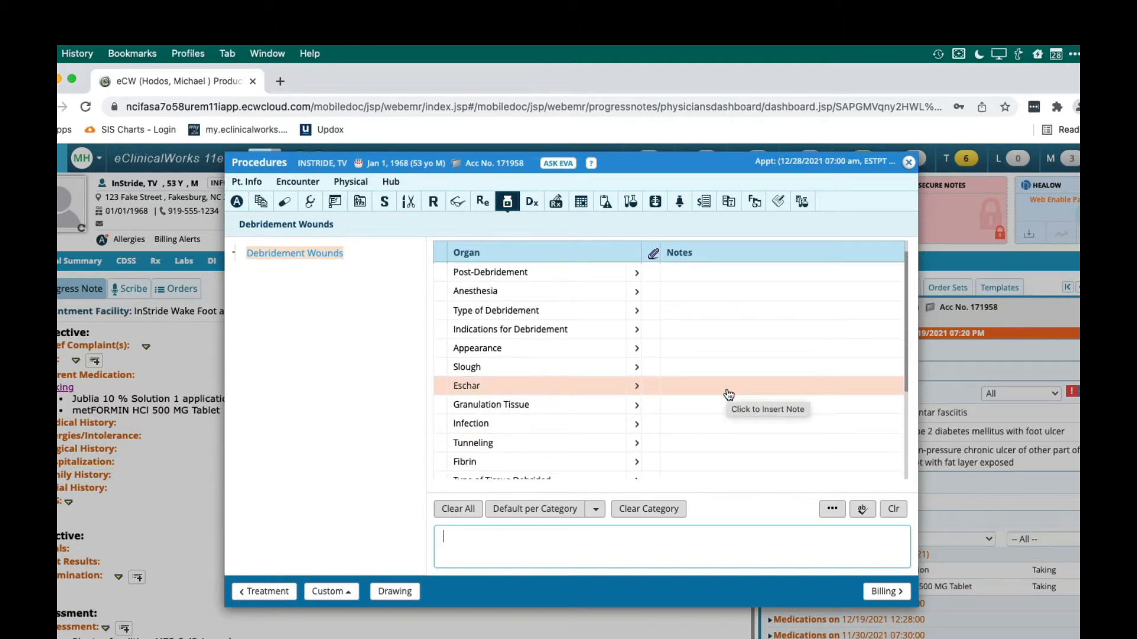
Add "Scalpel and scissors" as a default option for Instrument Used, and fill that default into its note
scroll(728, 395, down, 3)
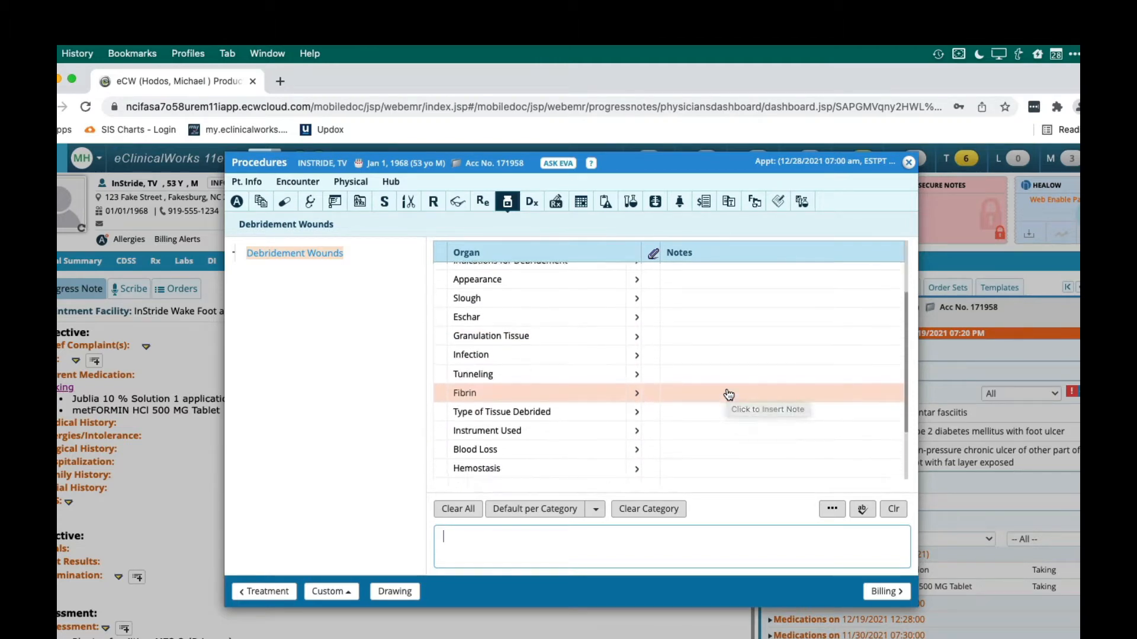
click(728, 424)
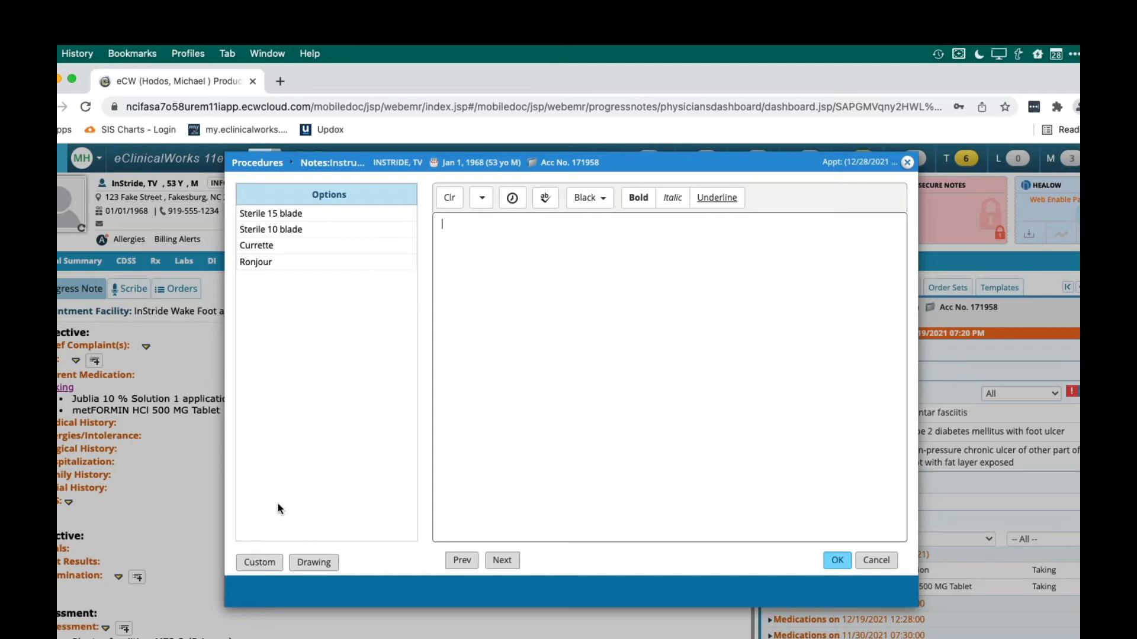
click(269, 571)
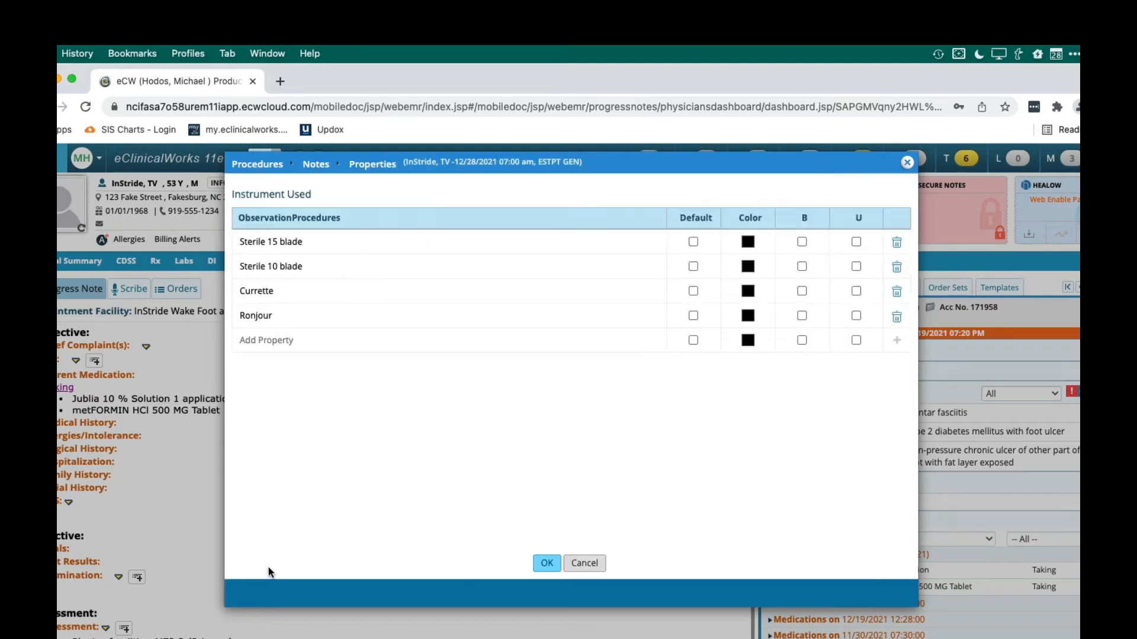
click(388, 339)
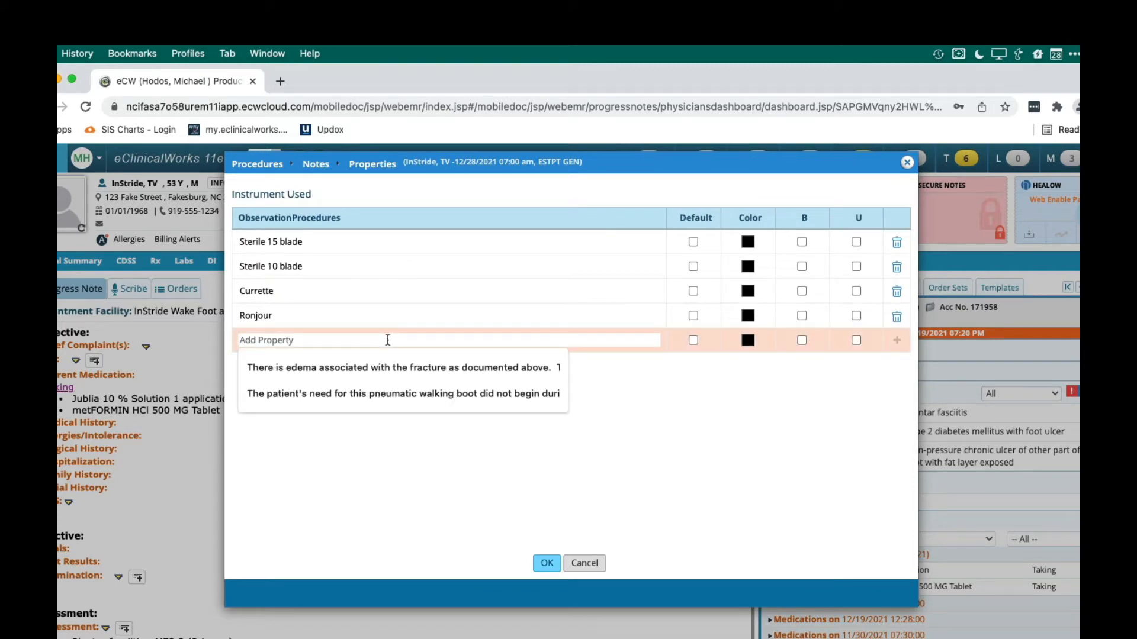
text(s)
key(BackSpace)
text(Scal)
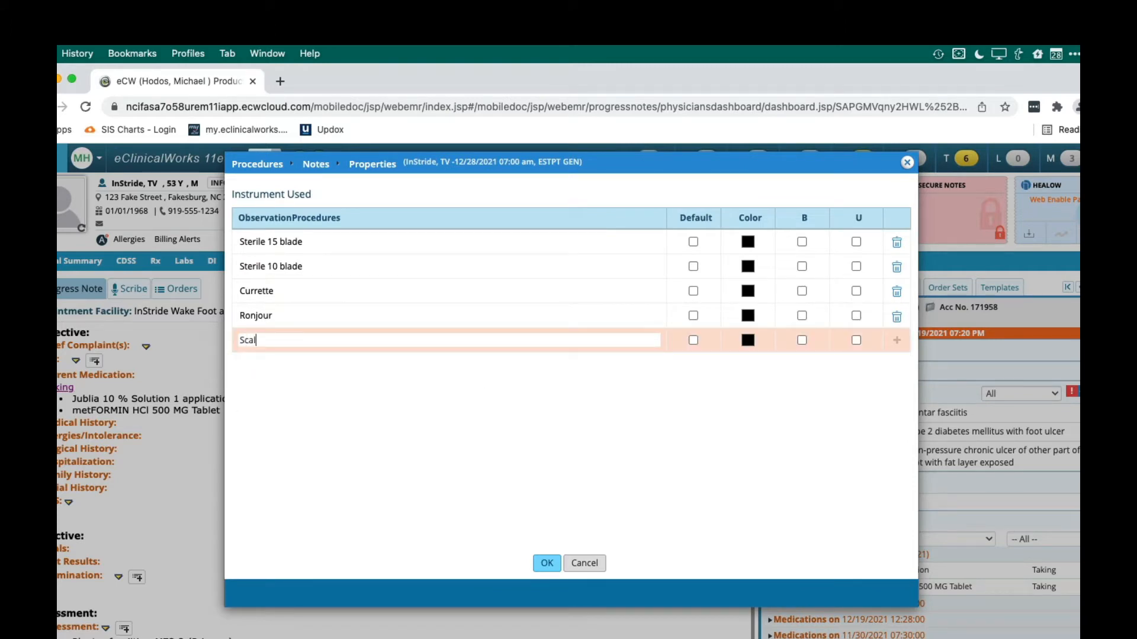
text(pel and scissors)
click(695, 340)
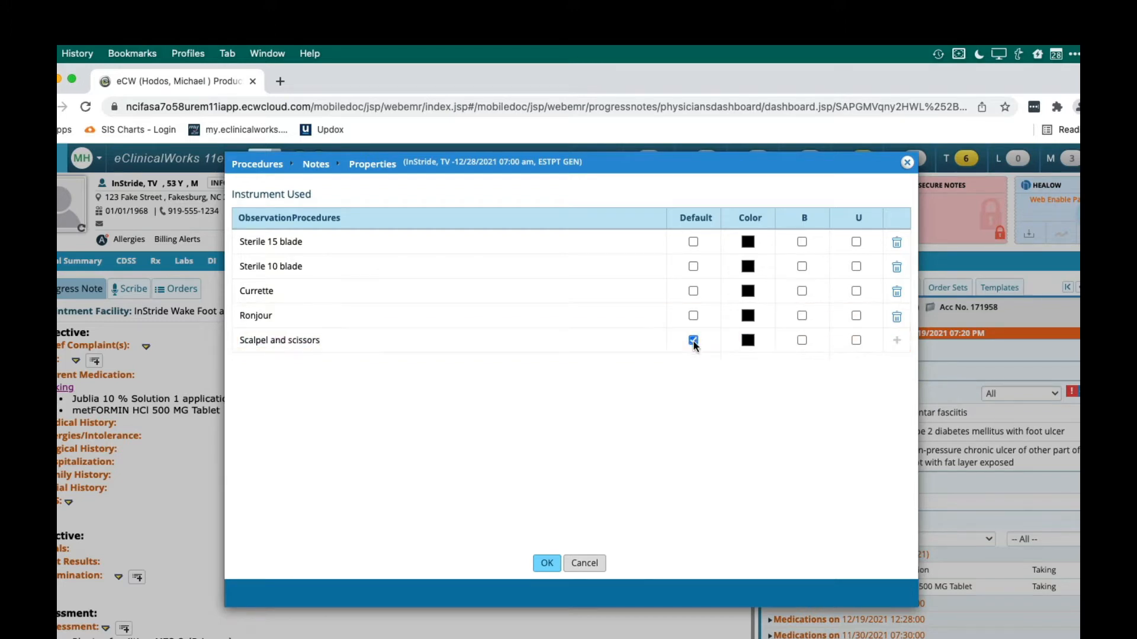
click(547, 564)
click(837, 560)
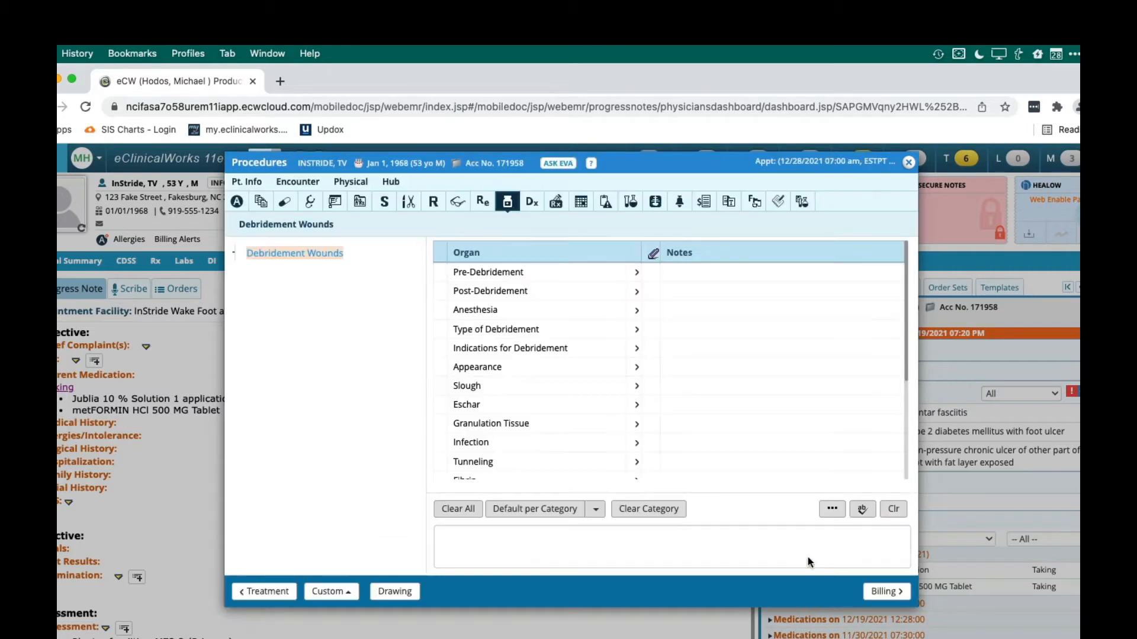
scroll(646, 437, down, 3)
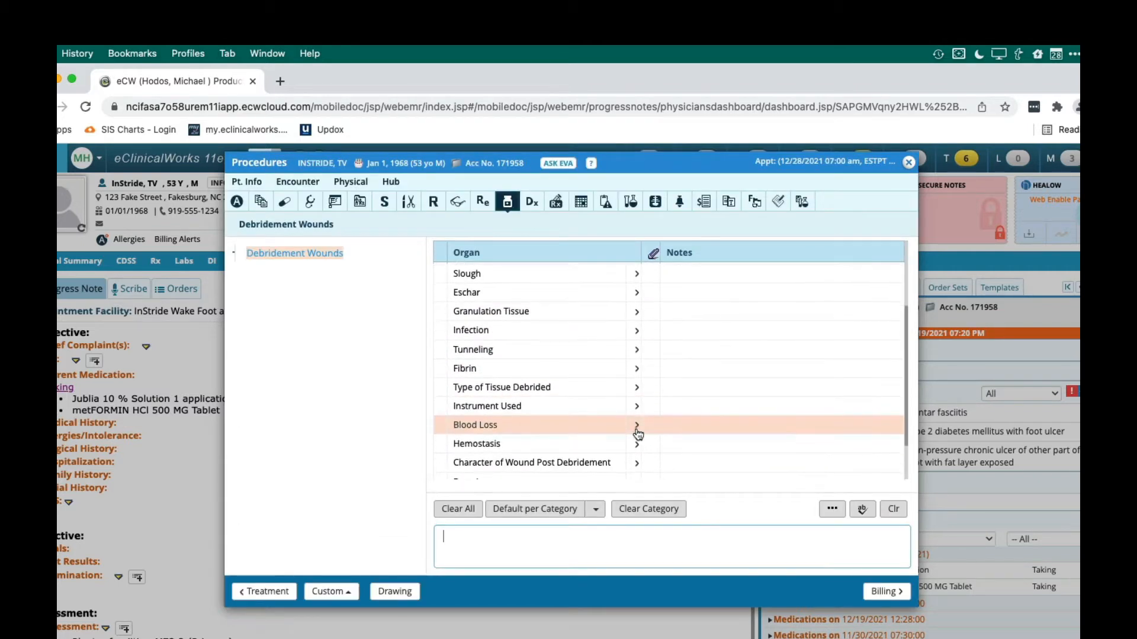
click(631, 412)
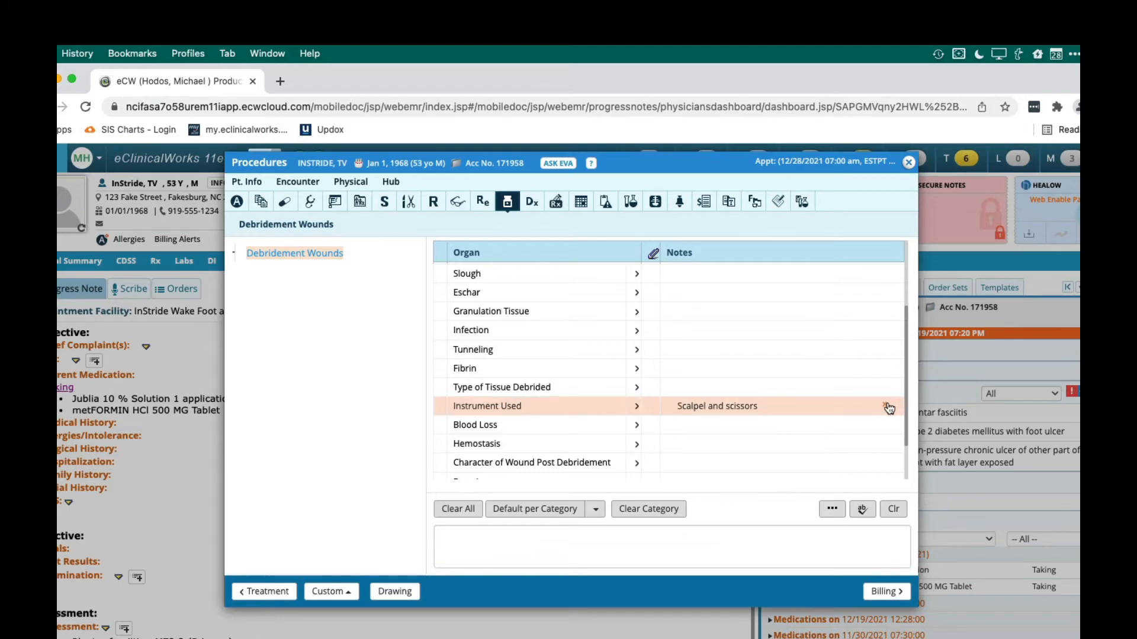
Add "Minimal" as a custom option for Blood Loss, and close its notes without adding a note
click(707, 429)
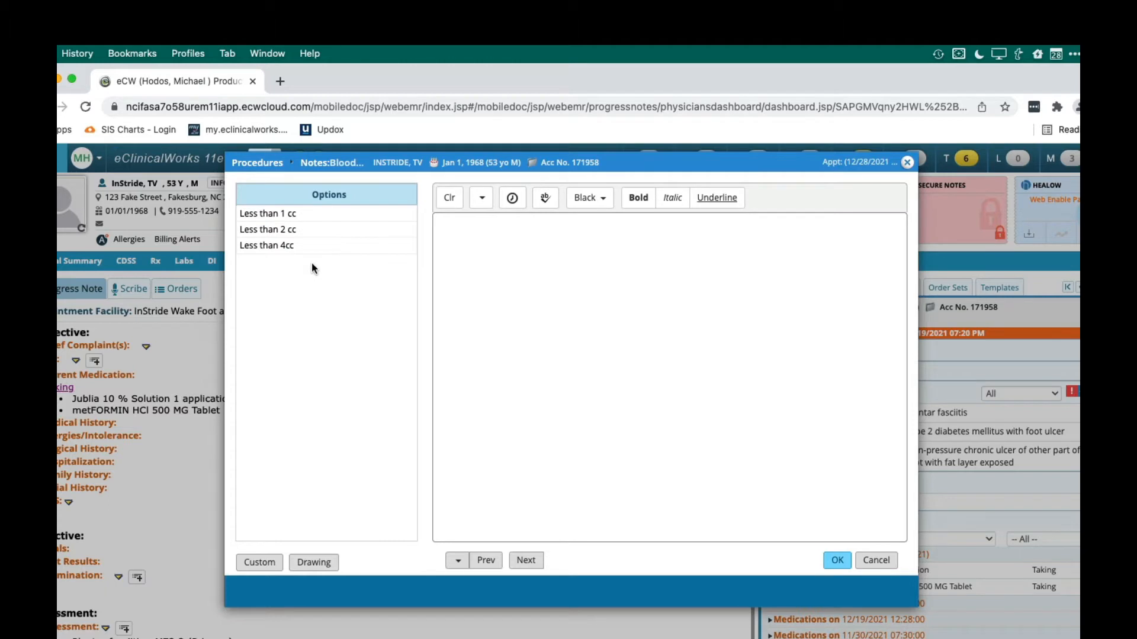
click(255, 560)
click(277, 314)
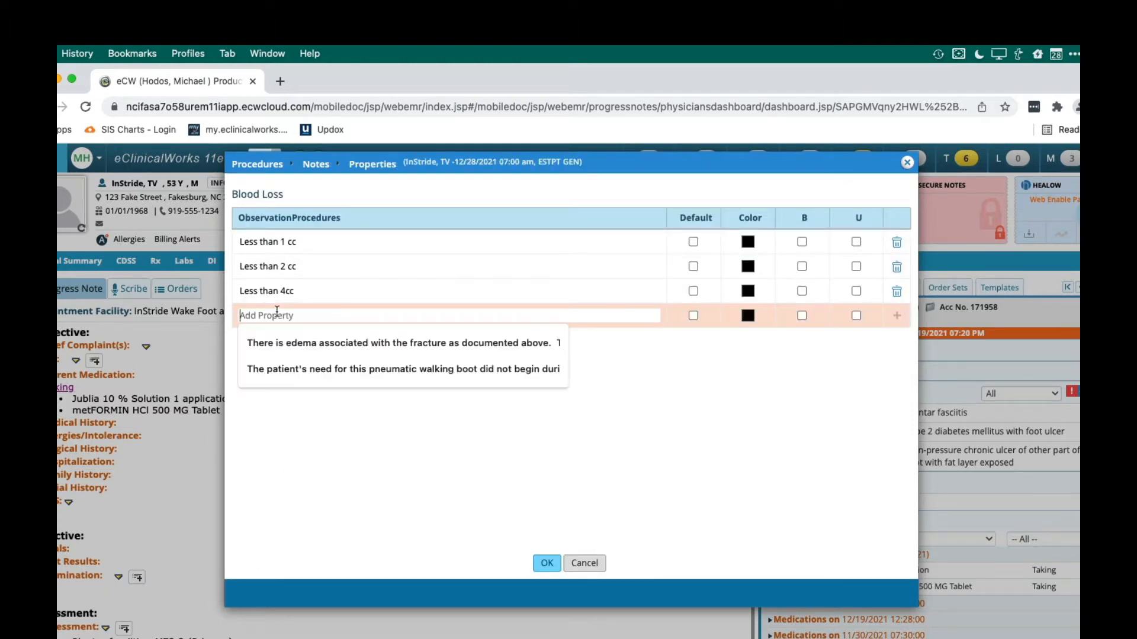
text(Minimal)
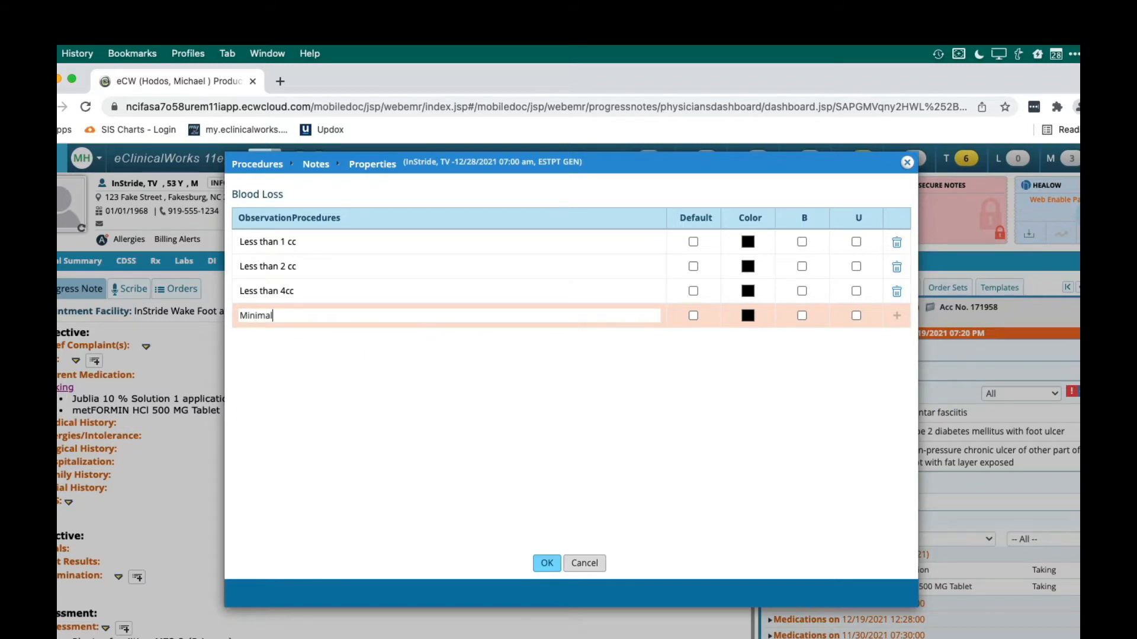
click(496, 598)
click(549, 563)
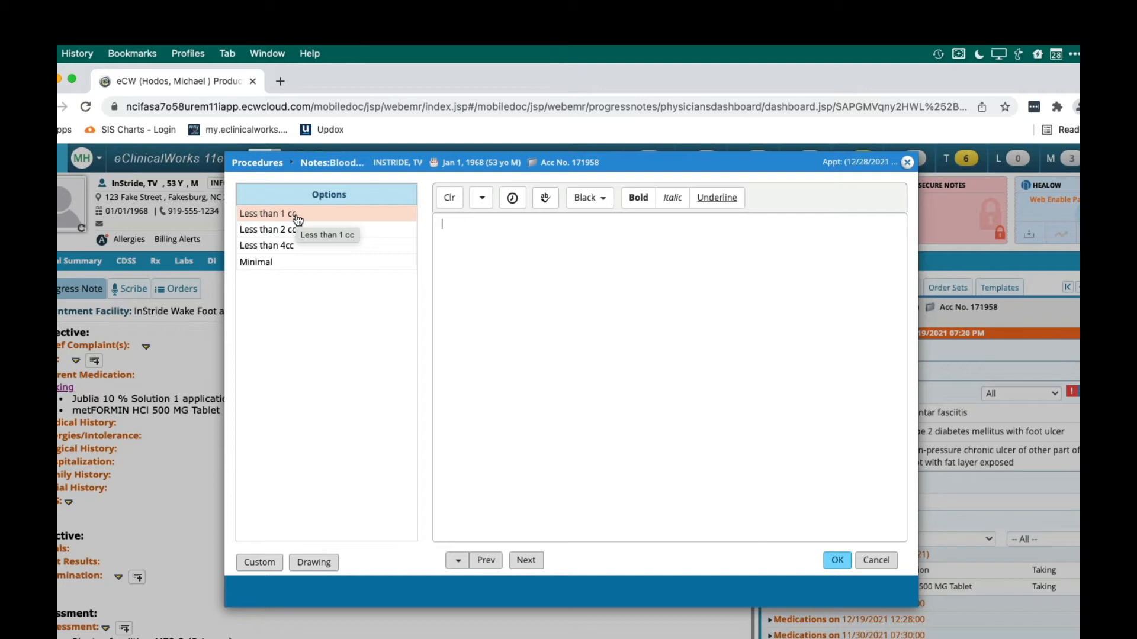
click(870, 560)
click(669, 406)
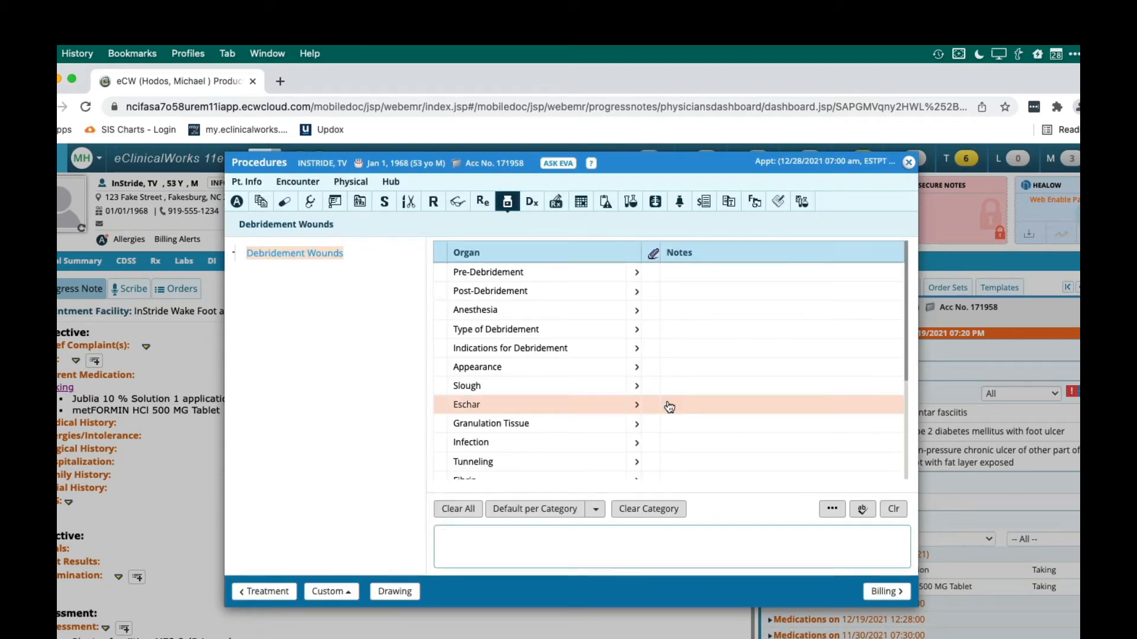
Look through the Debridement Wounds items and remove the note filled in for Instrument Used
scroll(669, 406, down, 3)
scroll(669, 407, up, 3)
scroll(681, 408, down, 3)
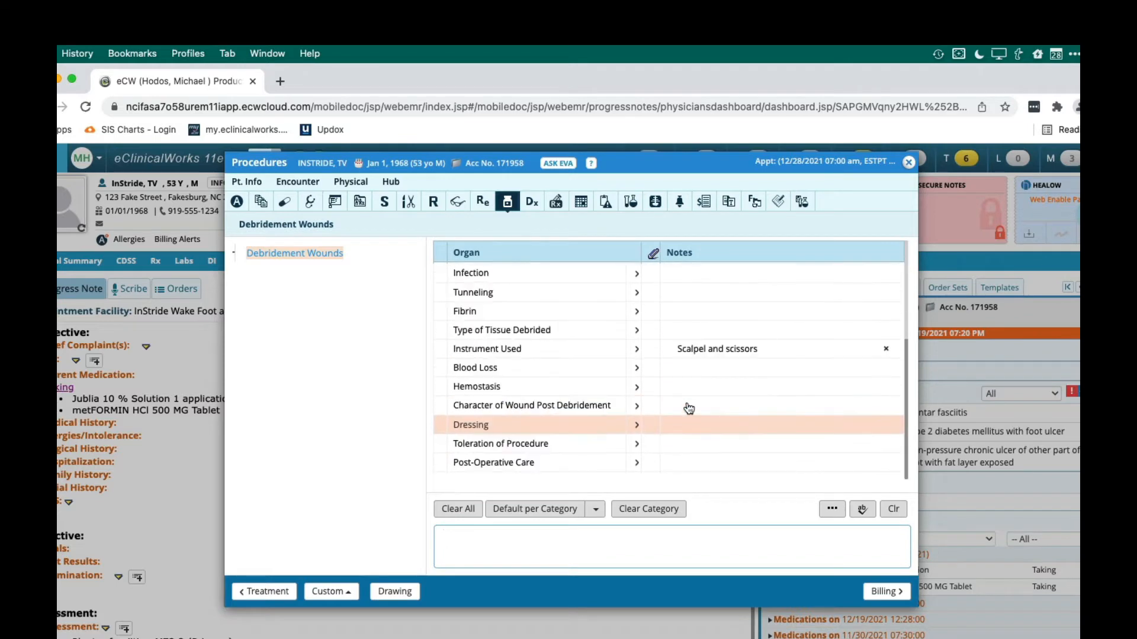
click(886, 349)
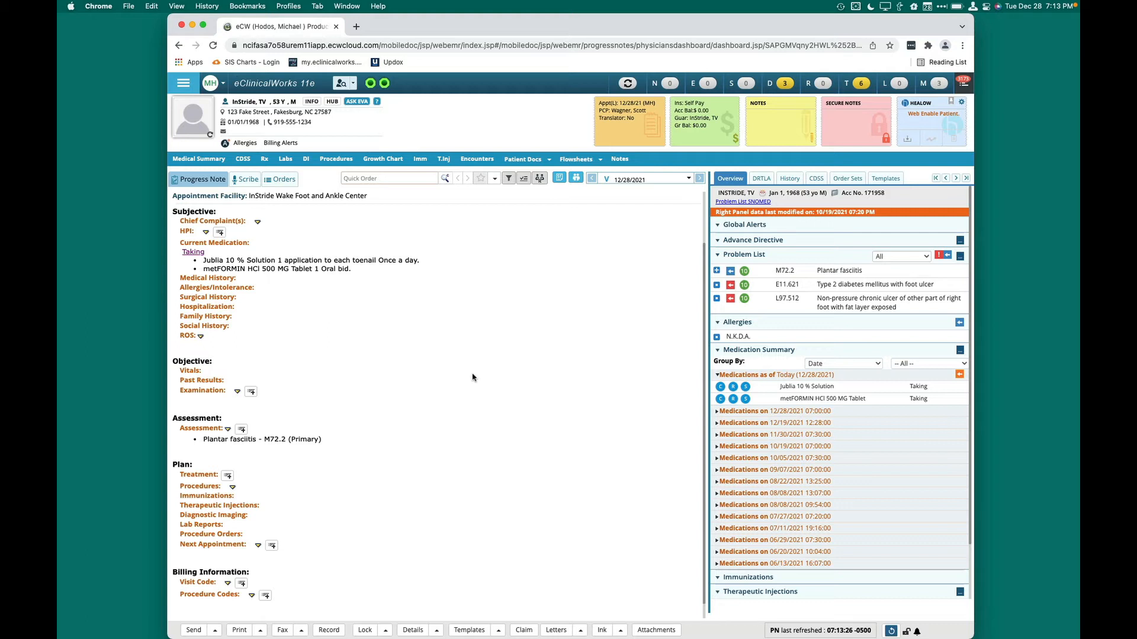
Review the 11/30/2021 Podiatric Exam among the recent encounters' examinations, and close them without copying or merging anything
scroll(473, 378, up, 2)
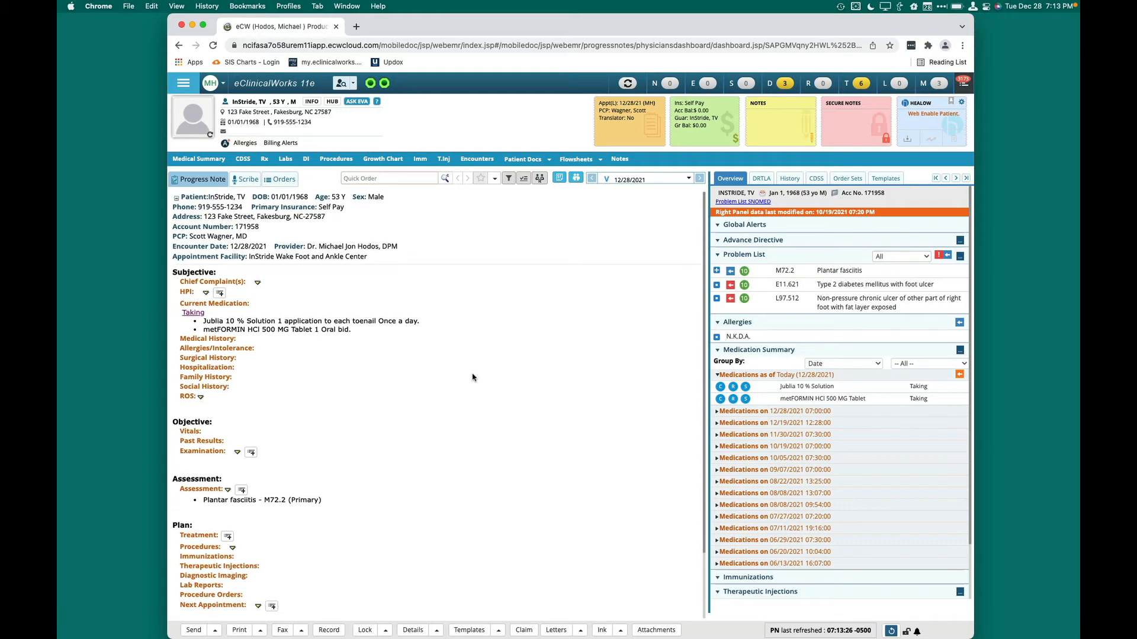
scroll(473, 377, down, 1)
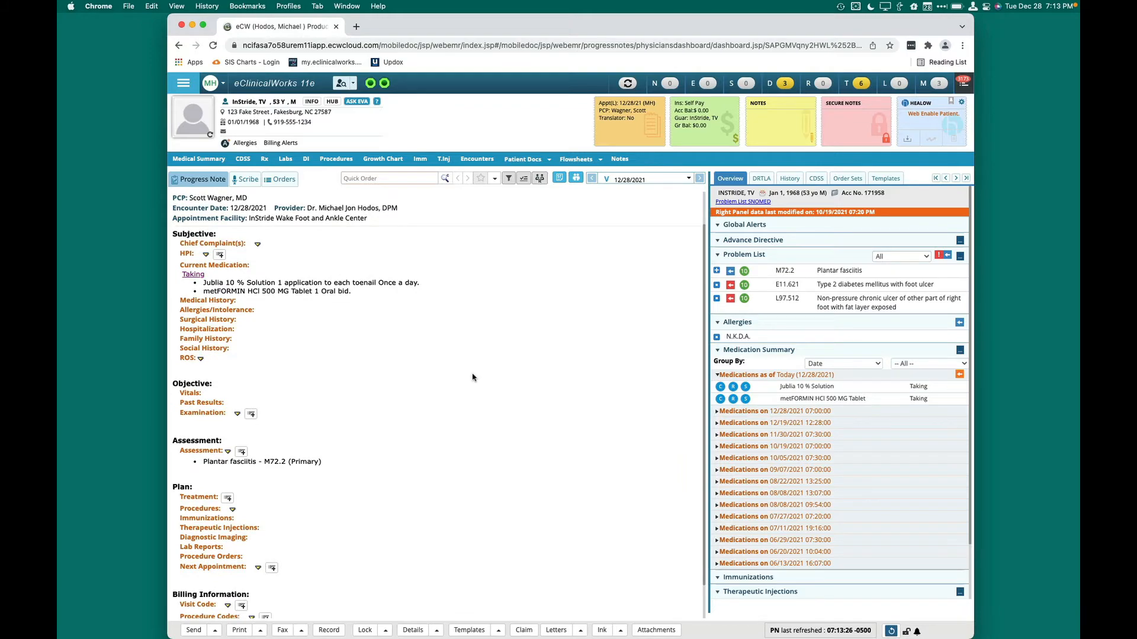
click(237, 415)
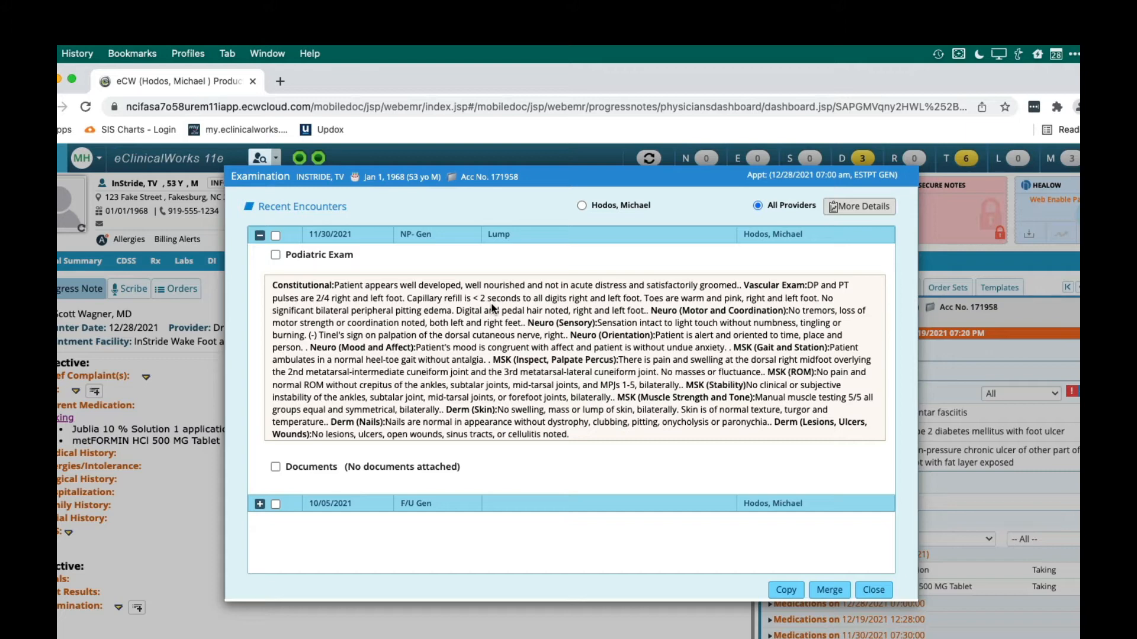
click(275, 255)
click(275, 255)
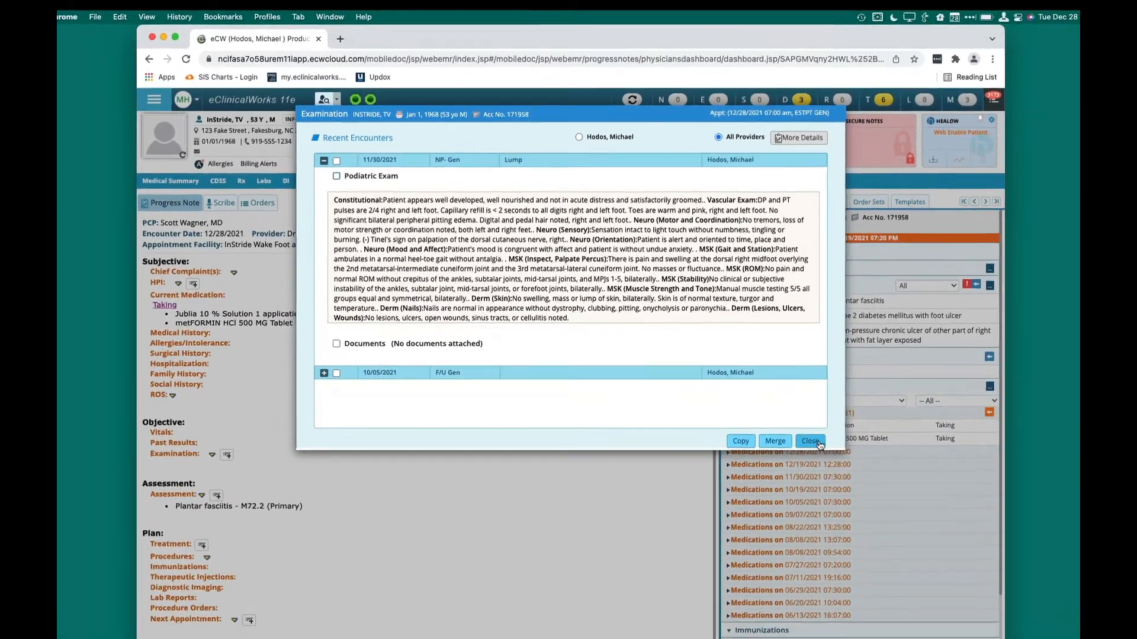
click(846, 526)
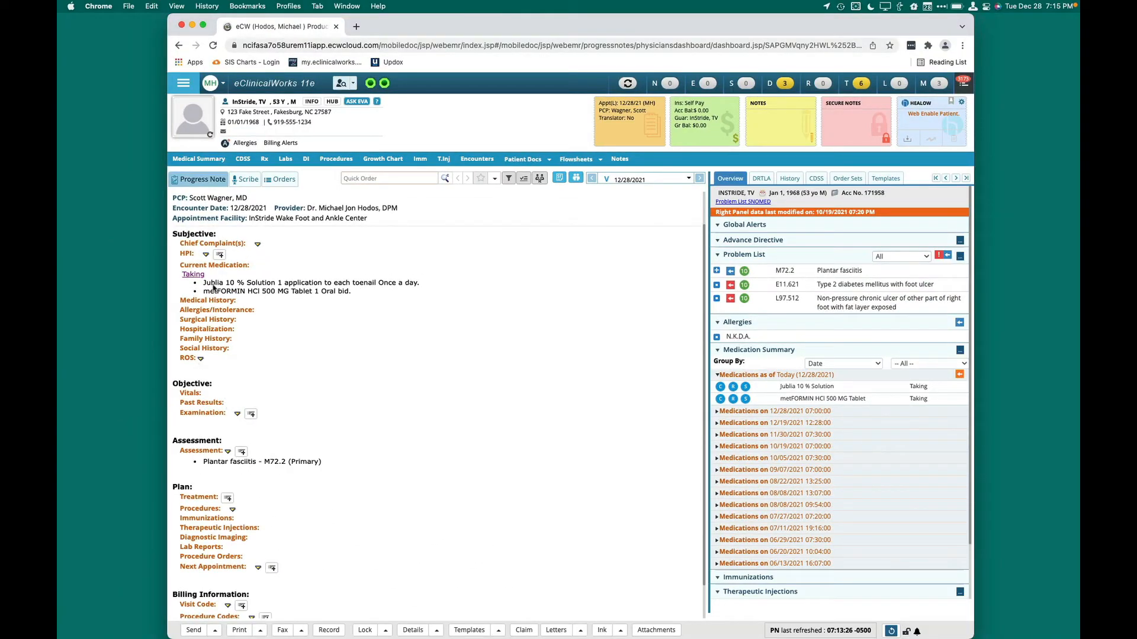
List more past encounters for the examination section and expand the 10/05/2021, 08/08/2021 and 07/11/2021 exams to read their findings
click(237, 414)
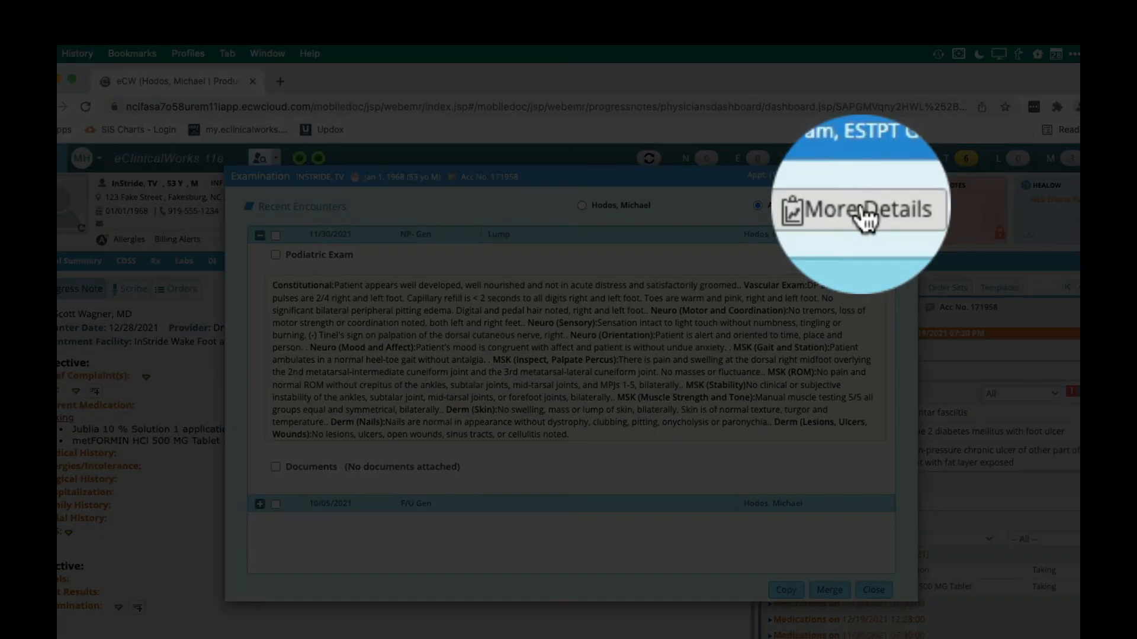
click(859, 209)
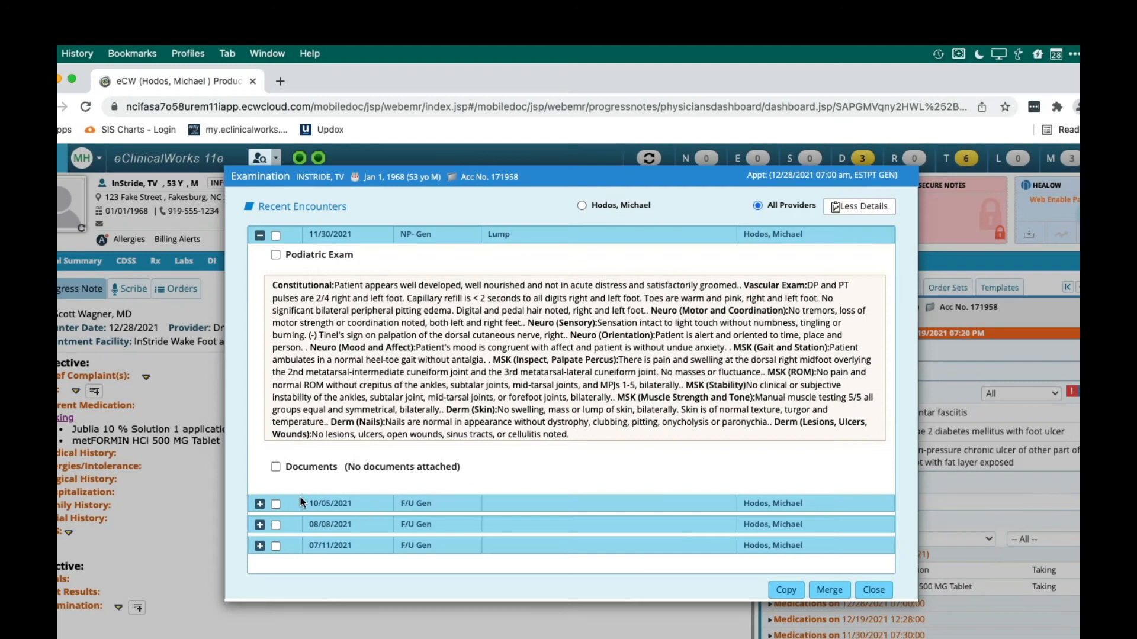
click(260, 504)
scroll(359, 427, down, 3)
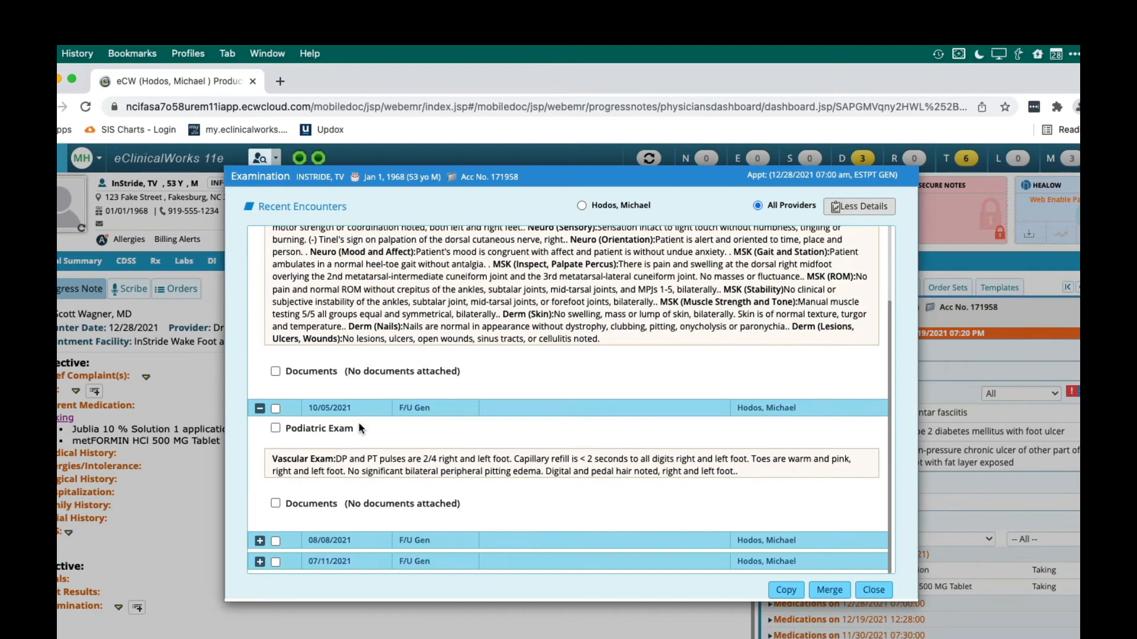
click(260, 542)
scroll(369, 441, down, 6)
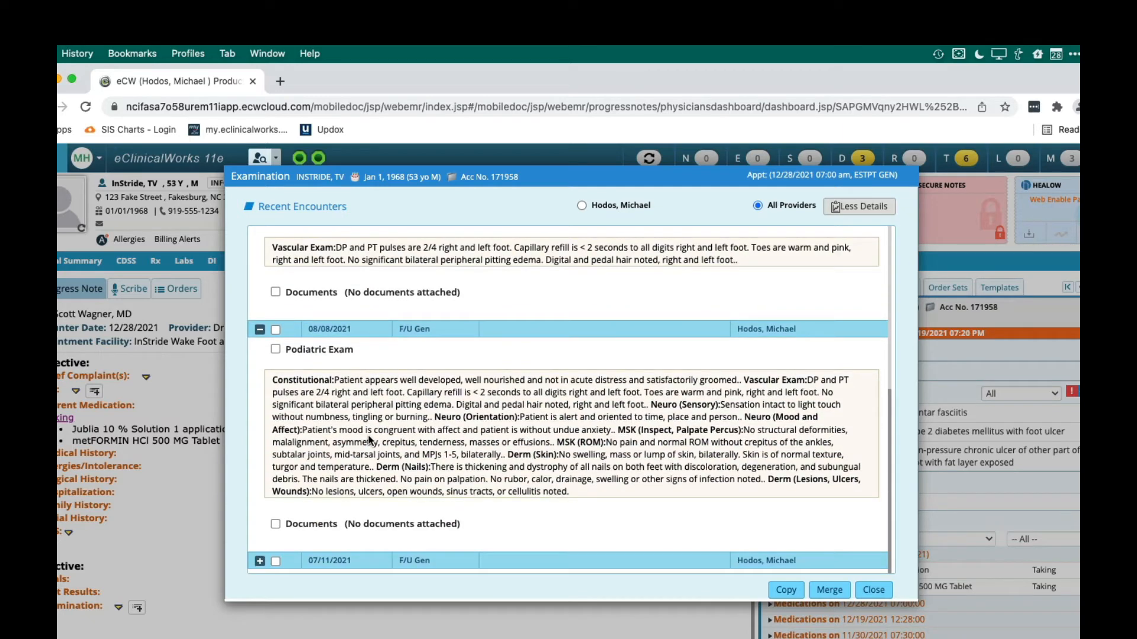
click(259, 562)
scroll(411, 441, down, 10)
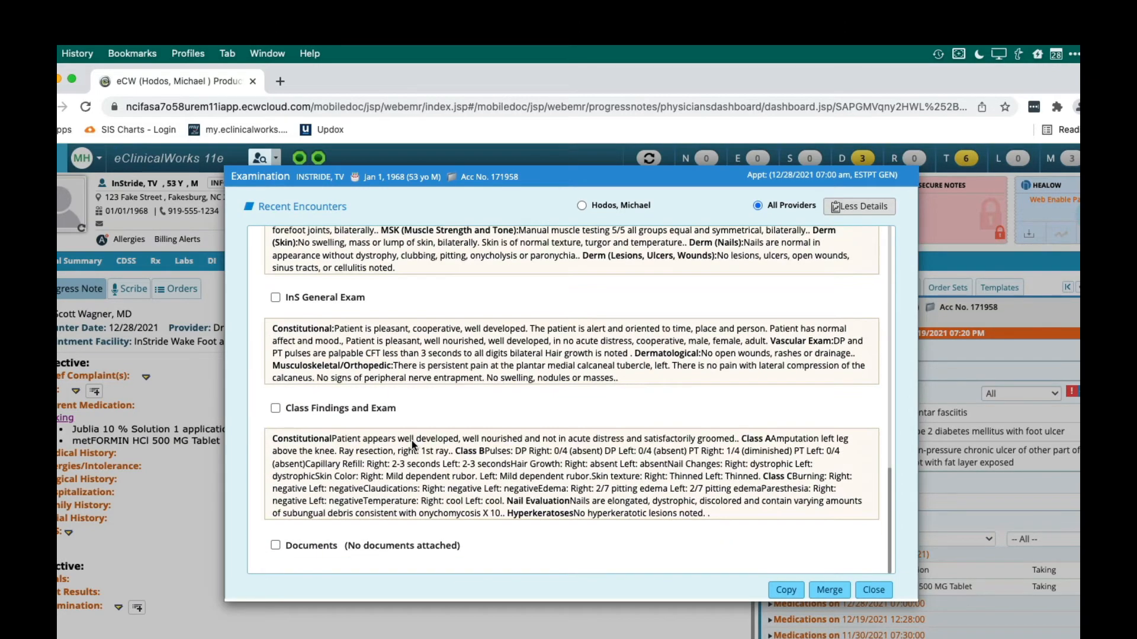
Merge the Class Findings and Exam from the 07/11/2021 encounter into the current note's examination
scroll(324, 374, up, 10)
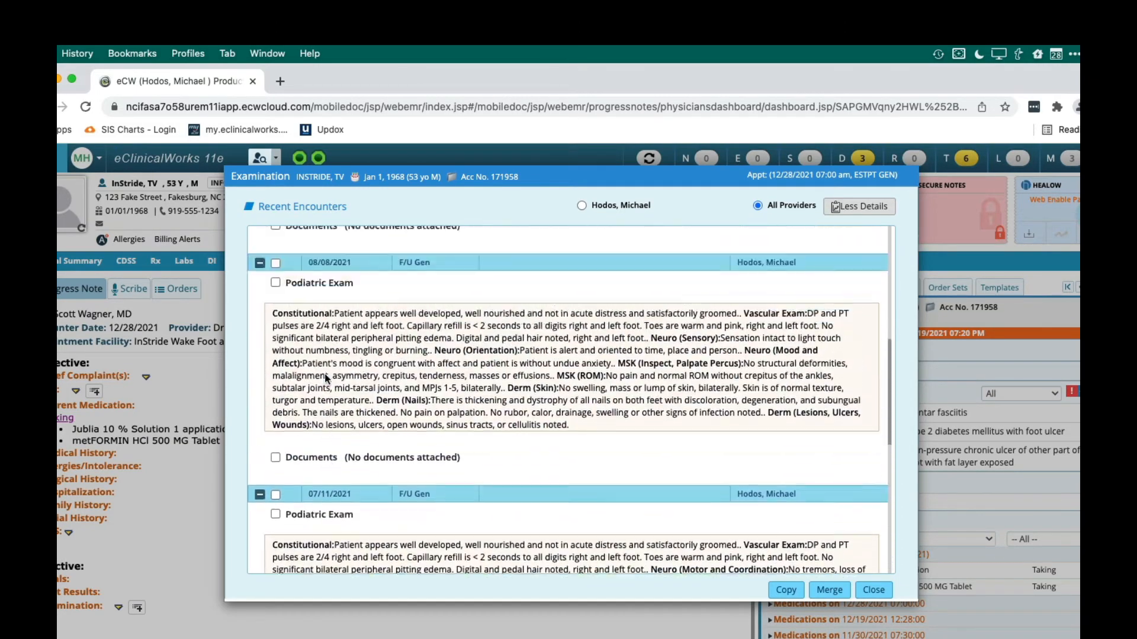
scroll(325, 374, down, 4)
scroll(325, 374, down, 3)
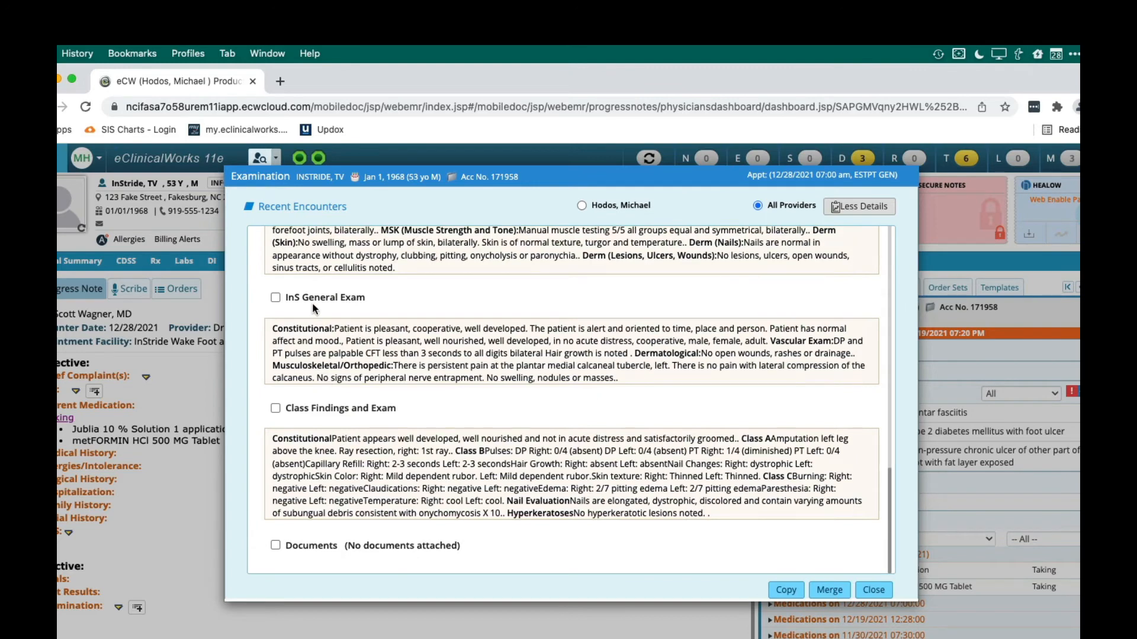
scroll(315, 309, up, 3)
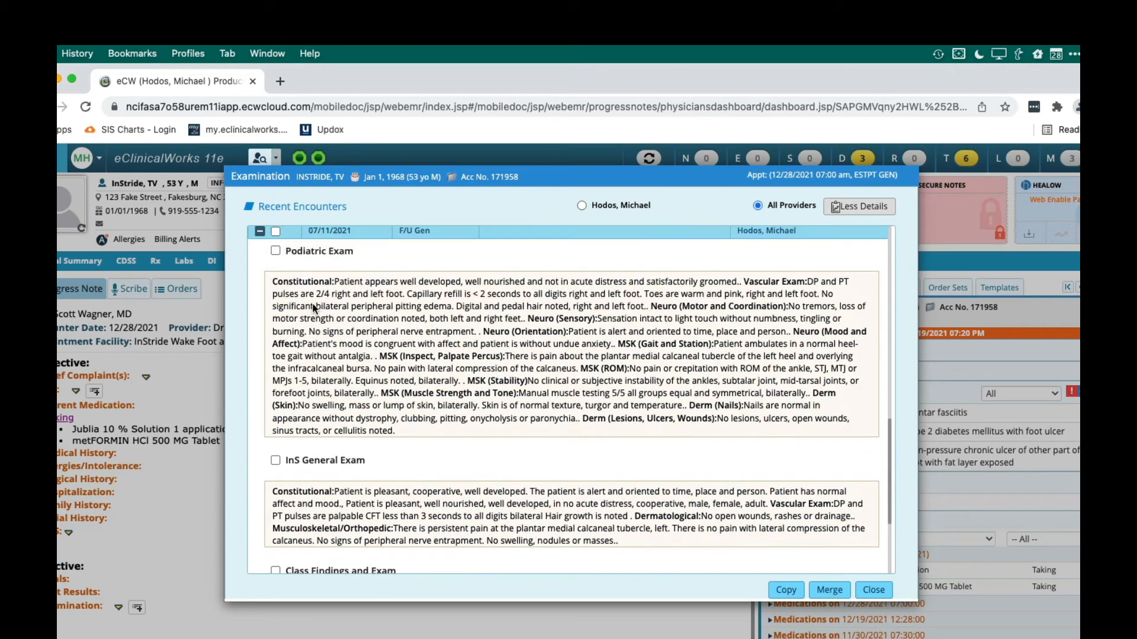
scroll(357, 504, down, 2)
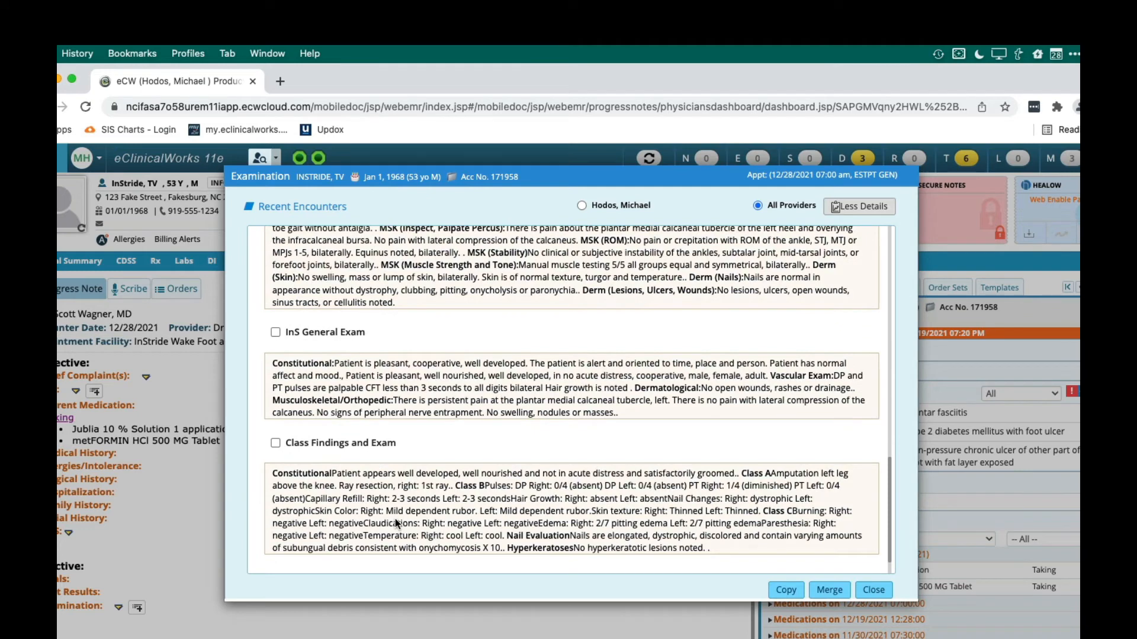
scroll(395, 518, up, 2)
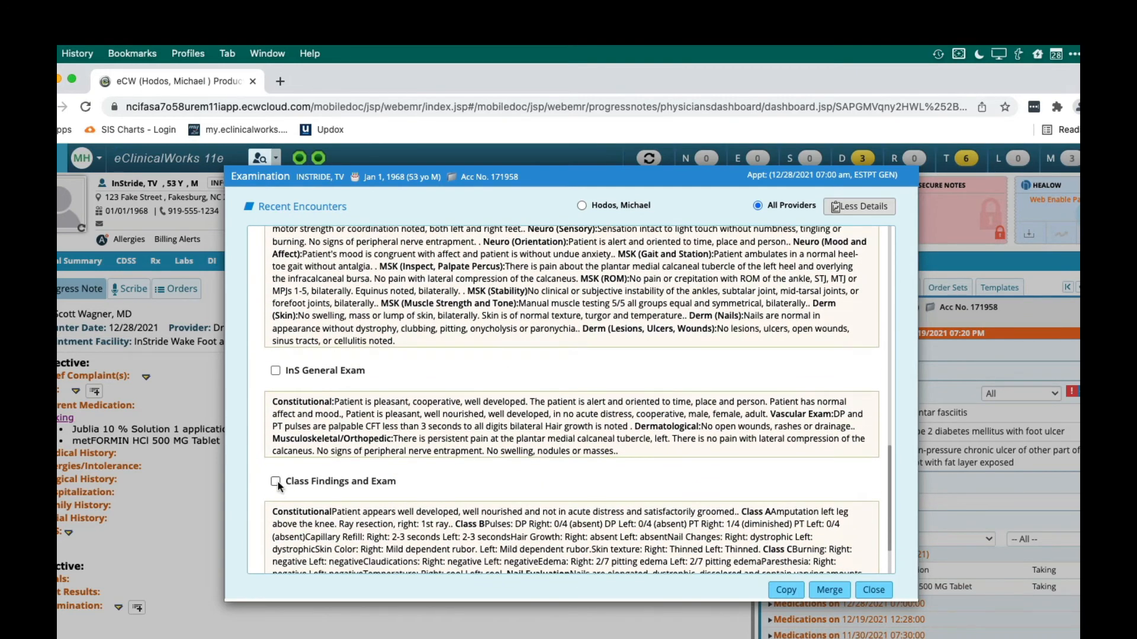
click(276, 481)
scroll(277, 487, down, 3)
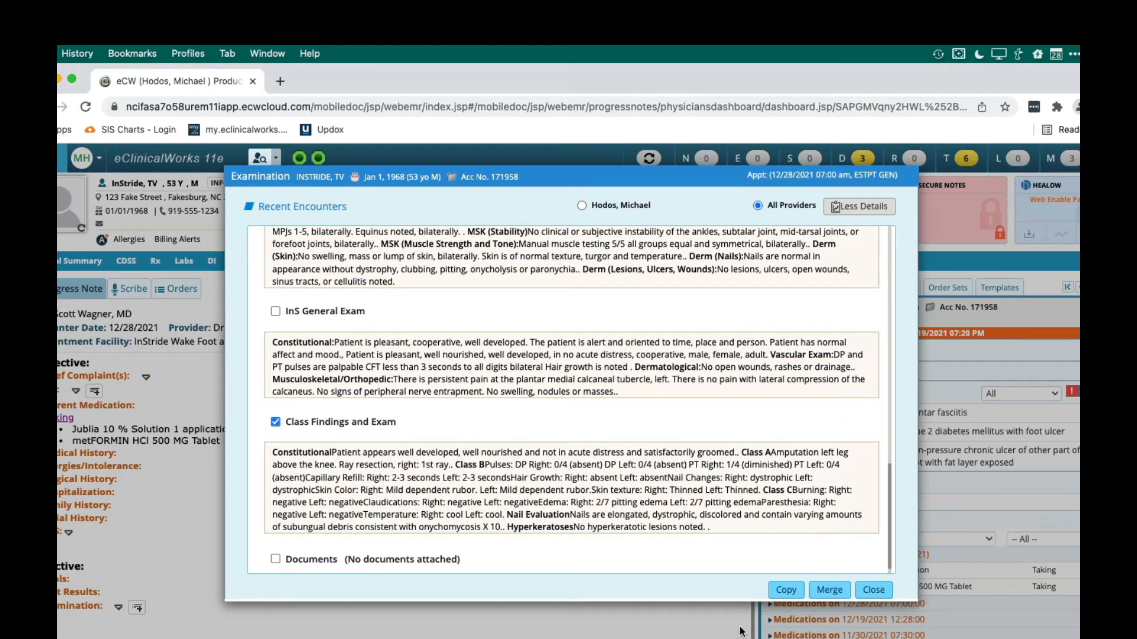
click(824, 589)
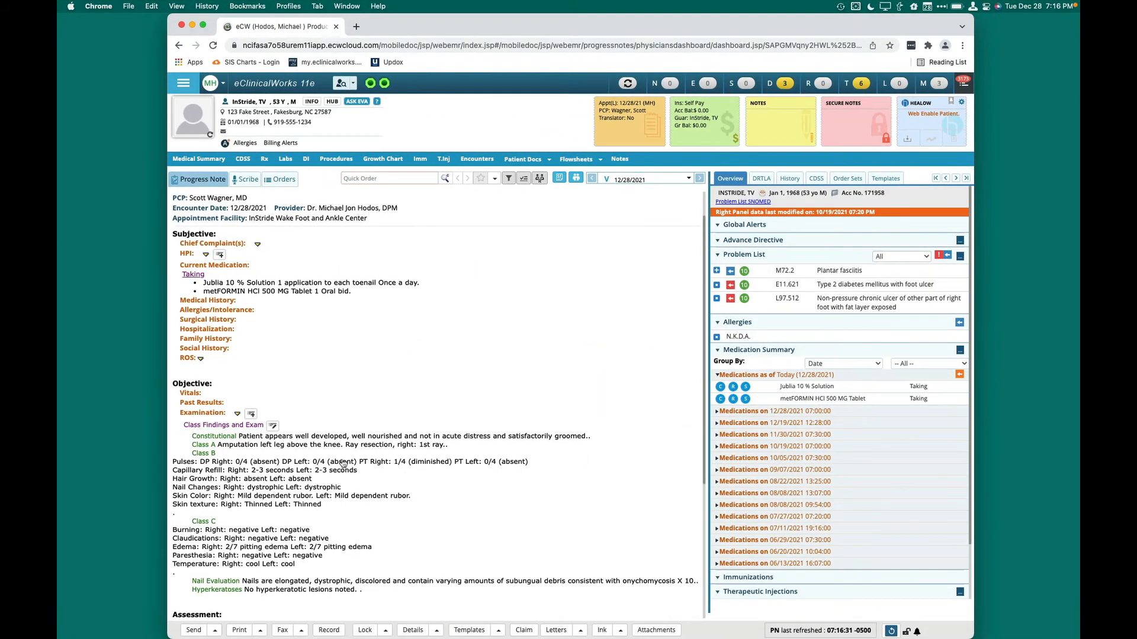
Reopen the recent examinations with the 11/30/2021 Podiatric Exam selected, and close them without merging it
scroll(344, 463, down, 3)
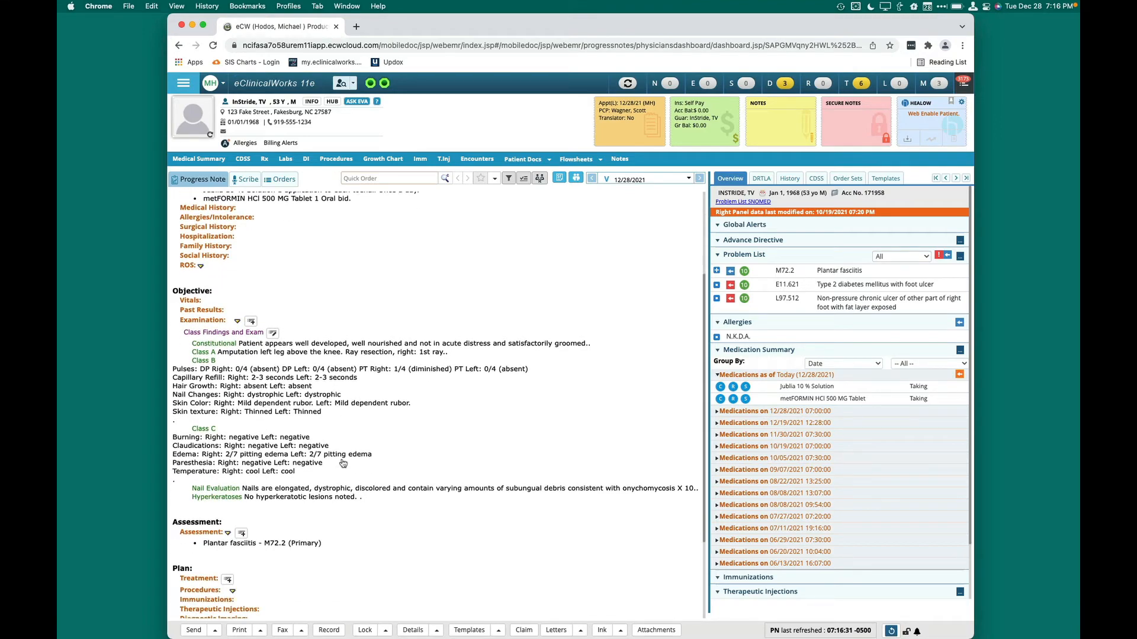
click(237, 321)
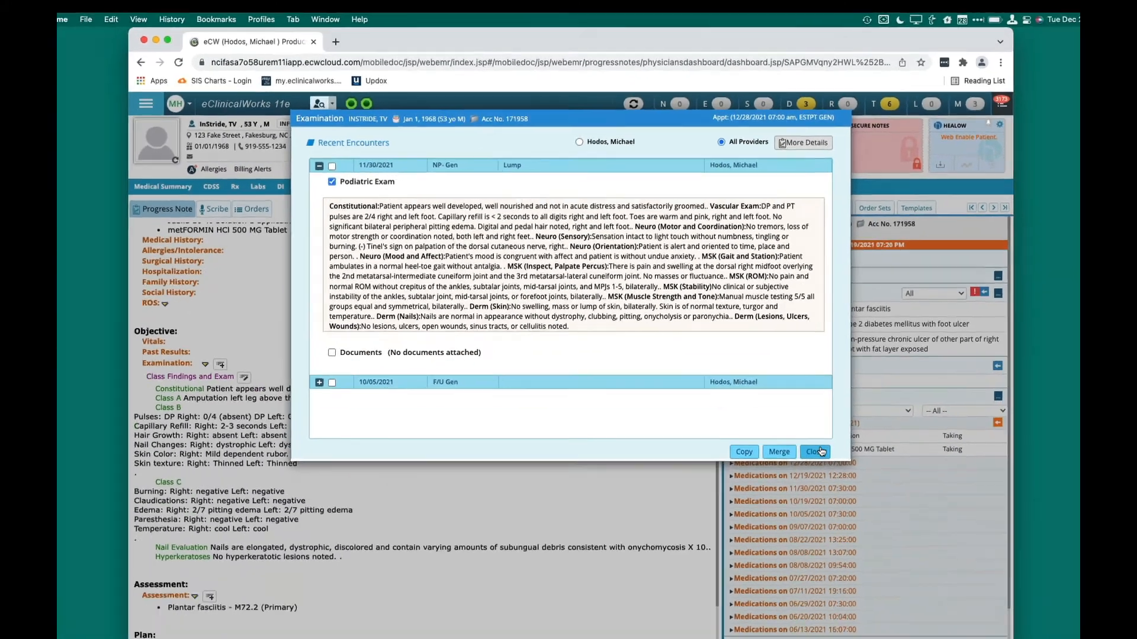
click(873, 590)
Replace the Hyperkeratoses exam note with "Hyperkeratosis noted sub 1, left, debrided to apparently healthy tissue."
scroll(328, 387, down, 3)
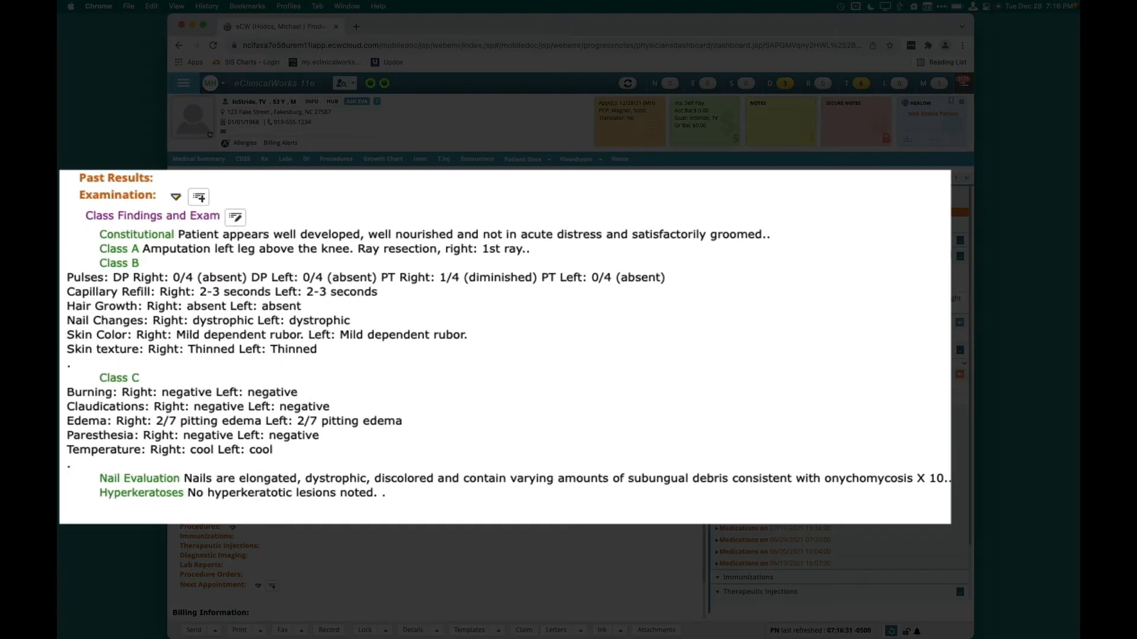
click(147, 505)
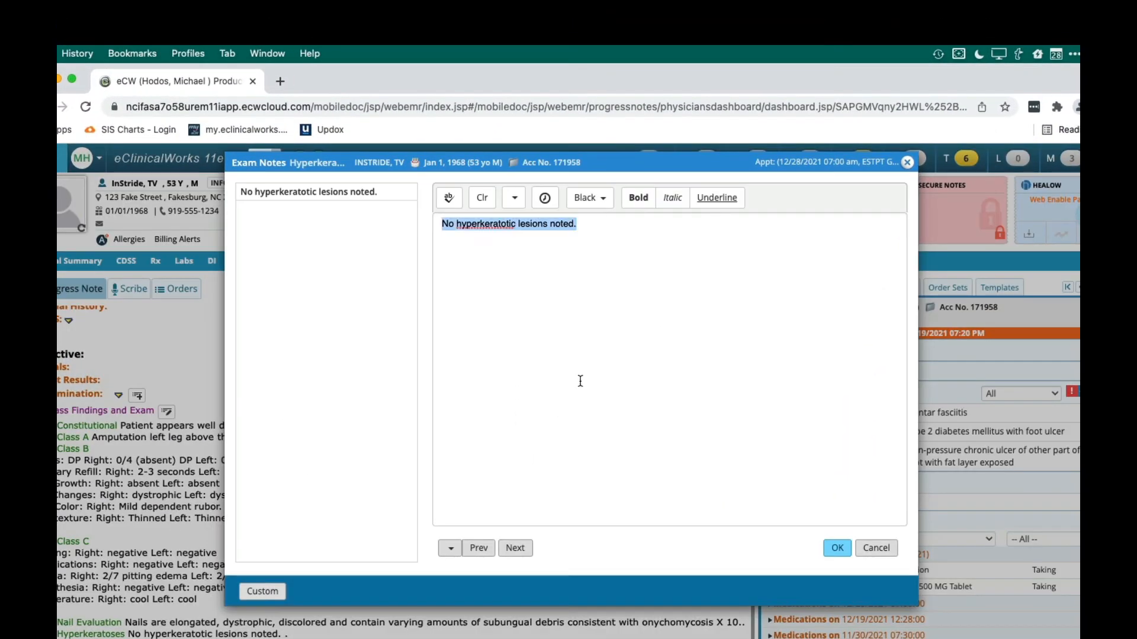
text(Hyperkeratosis noted )
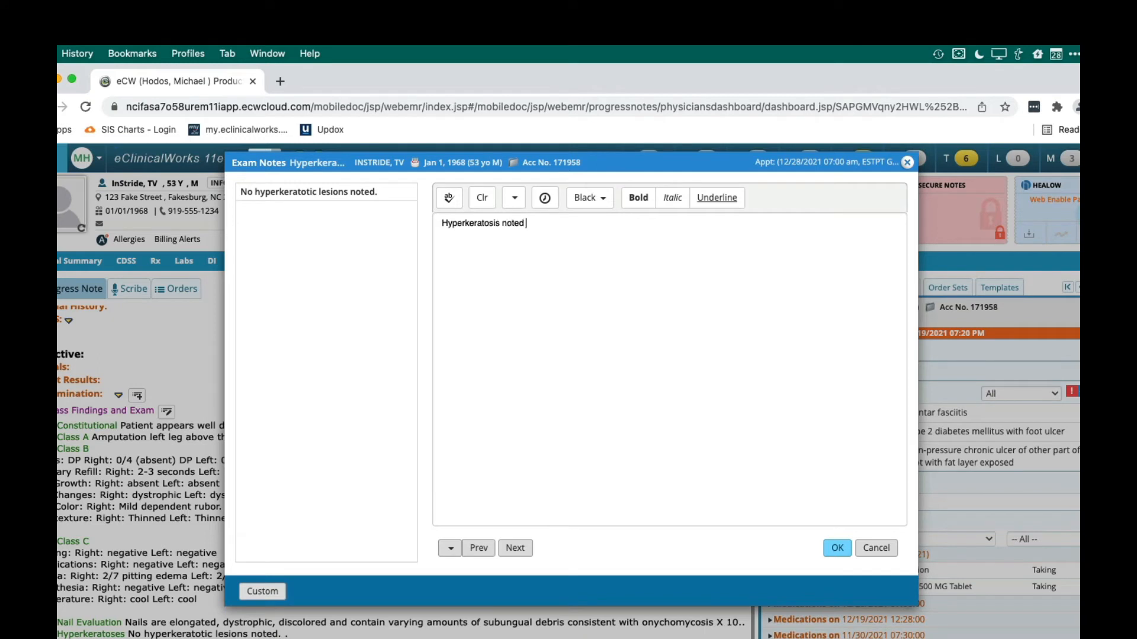
text(sub 1, left, /dt)
text(hat.)
key(BackSpace)
key(BackSpace)
key(BackSpace)
key(BackSpace)
key(BackSpace)
key(BackSpace)
text(dtaht.)
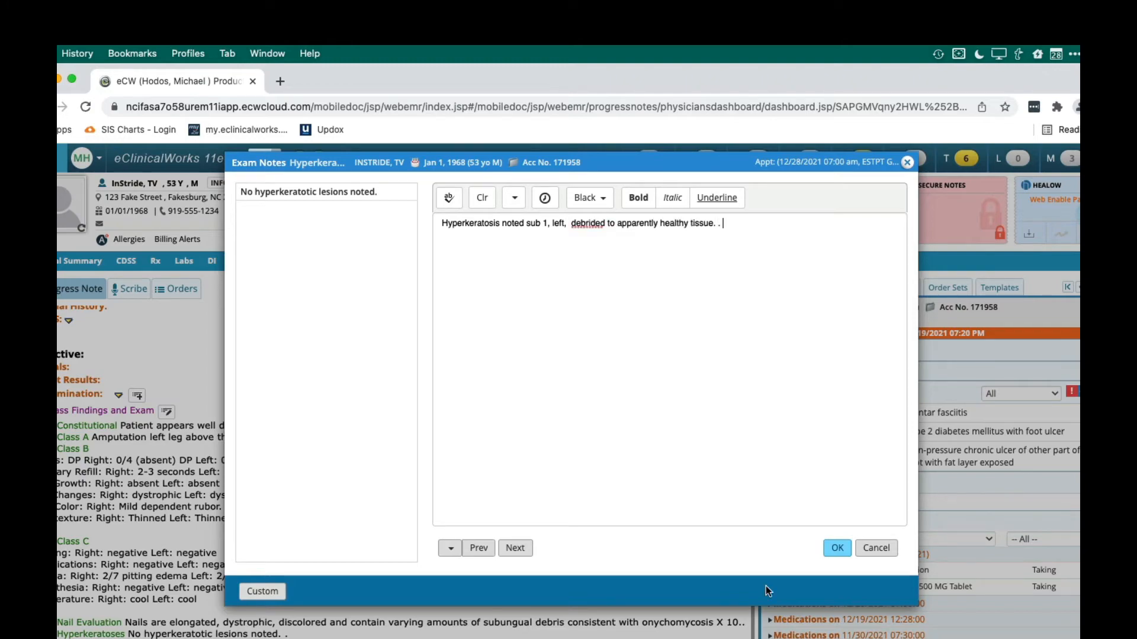
click(836, 547)
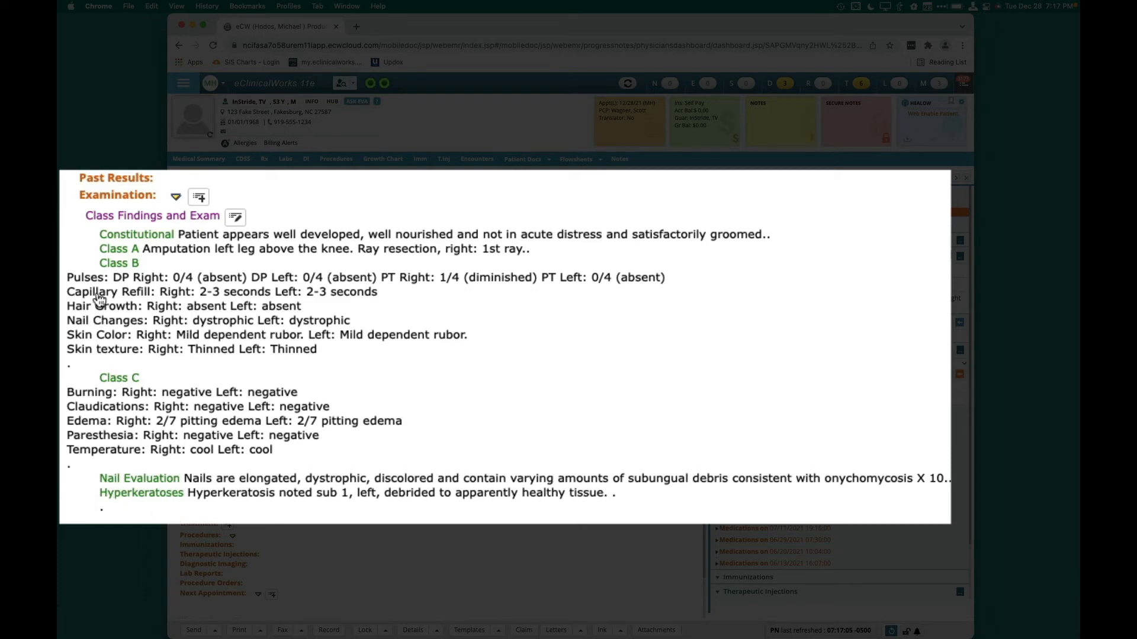
Clear the Hyperkeratoses exam note and fill in the preset option "No hyperkeratotic lesions noted."
click(153, 497)
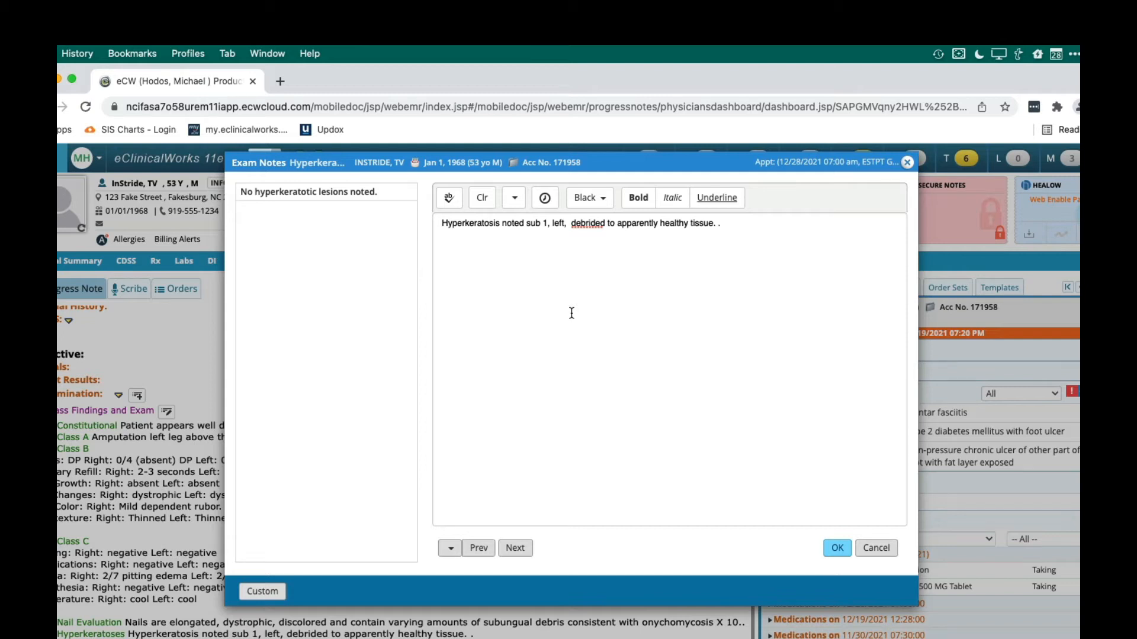
key(super+a)
key(BackSpace)
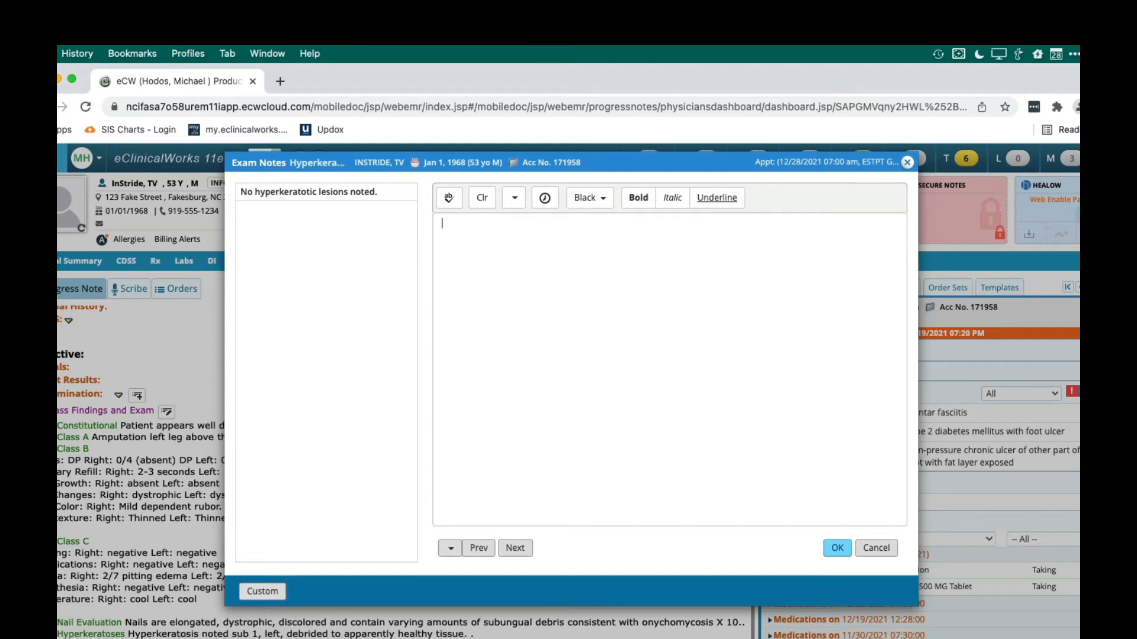
click(329, 196)
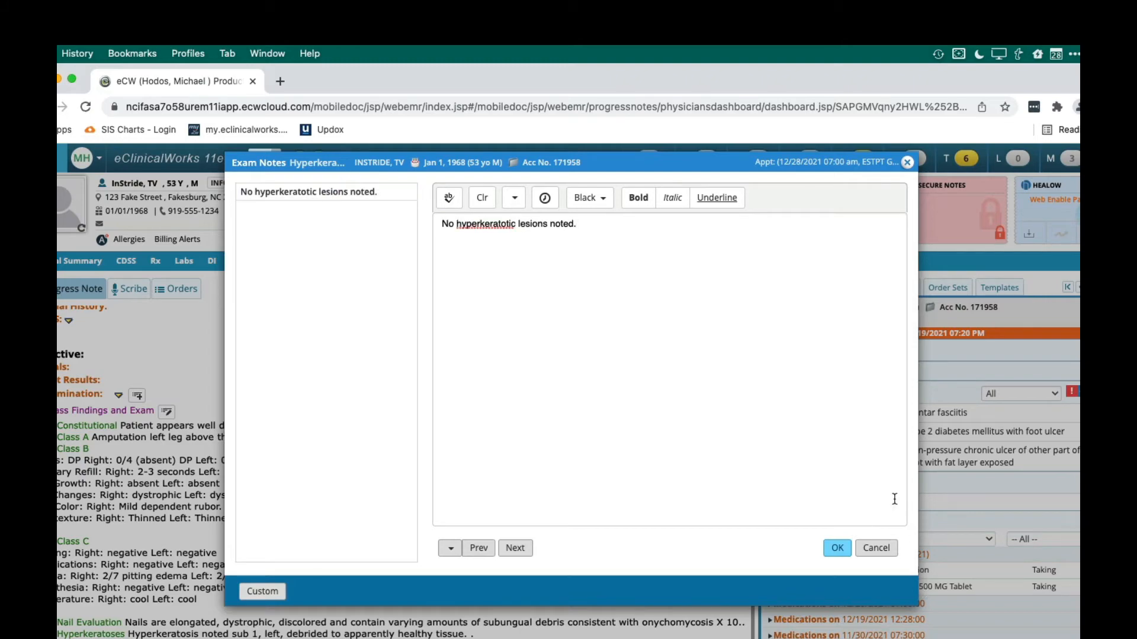
click(839, 548)
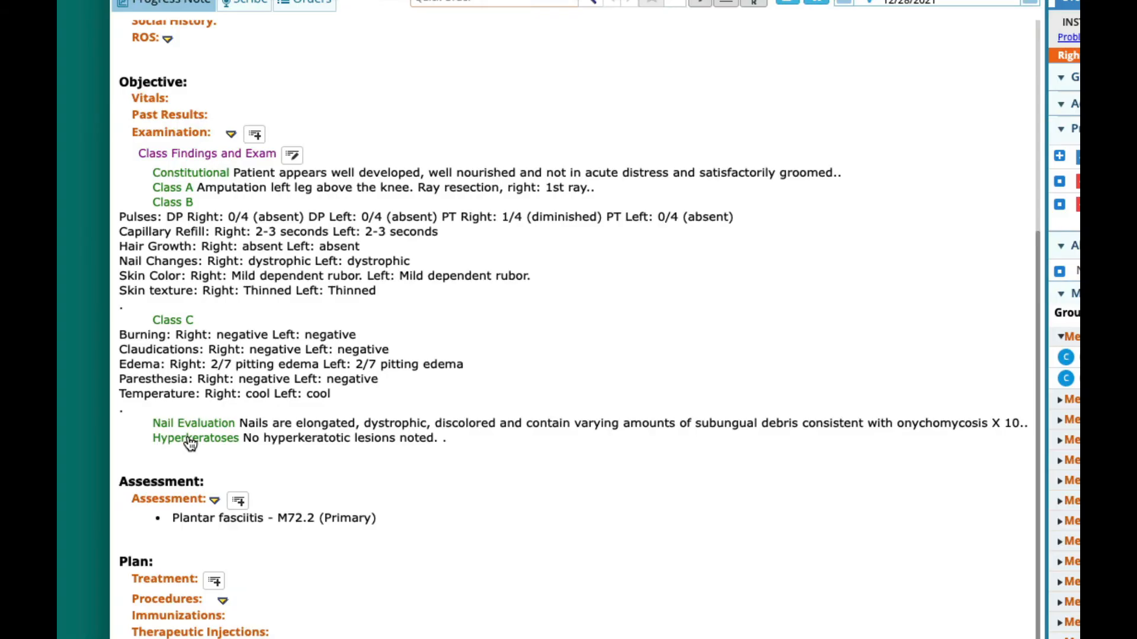
Review the Hyperkeratoses note and the full Class Findings and Exam field list without changing them, and close both
click(189, 440)
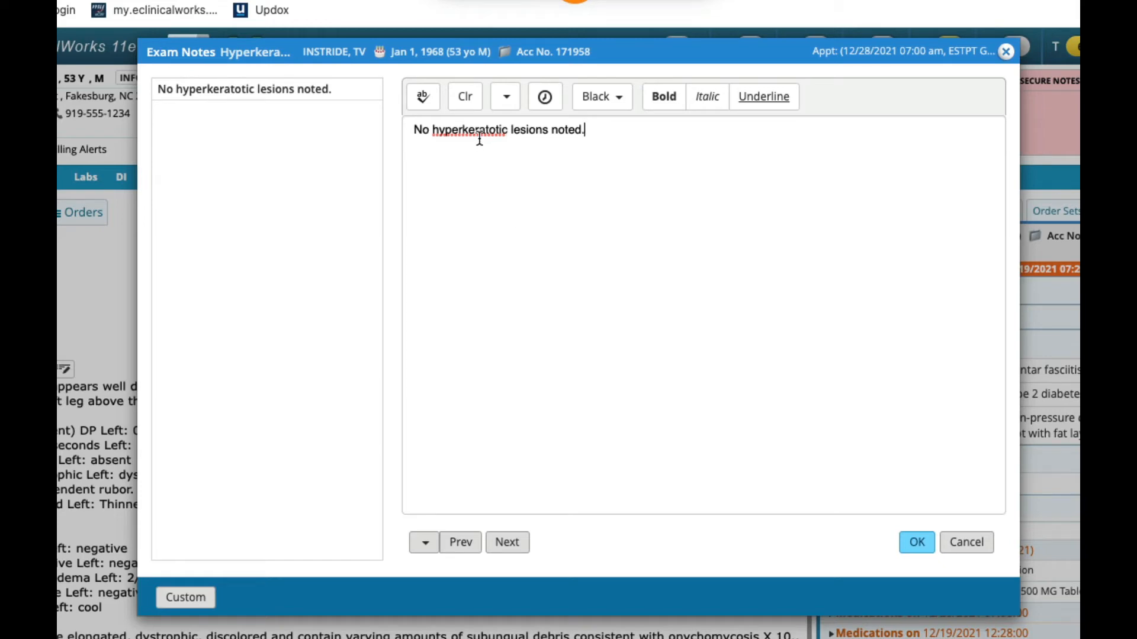
click(917, 542)
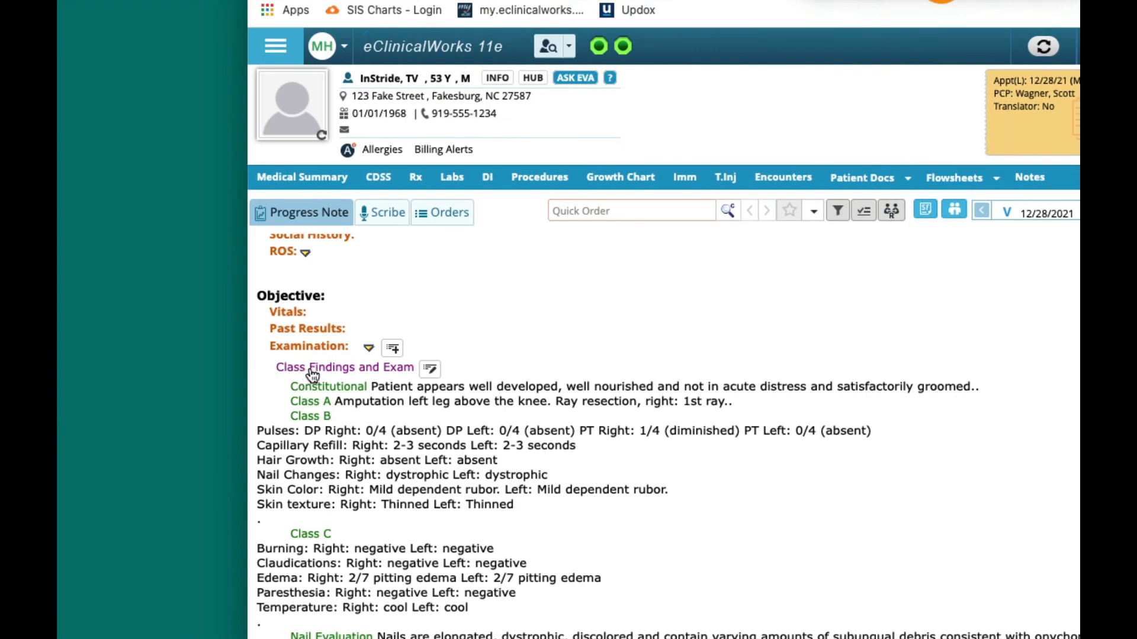
click(382, 372)
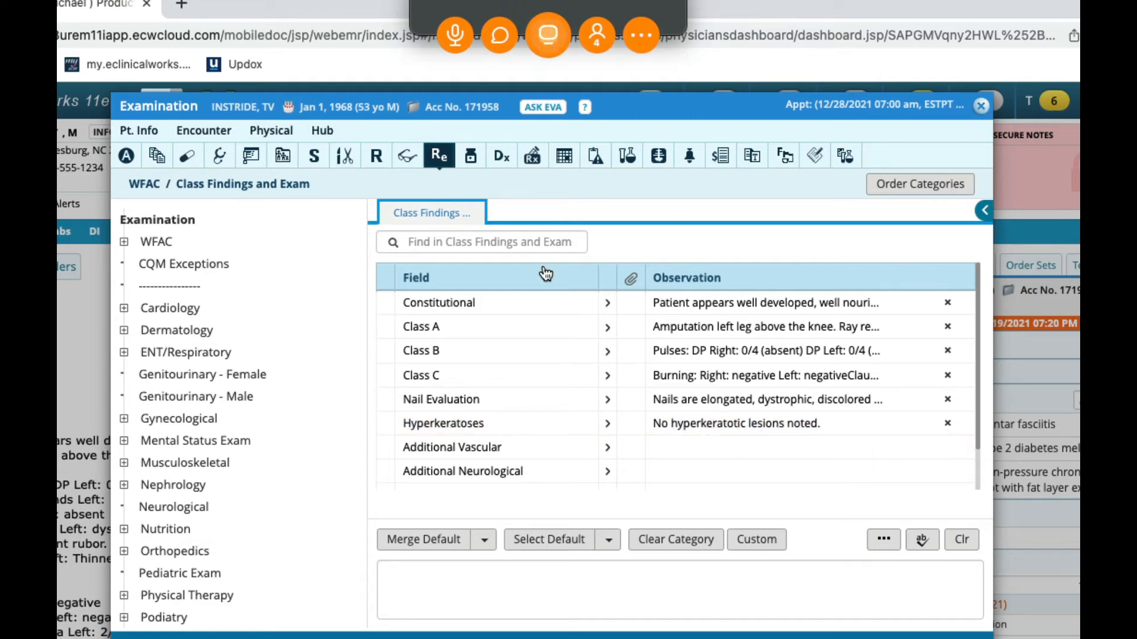
click(981, 108)
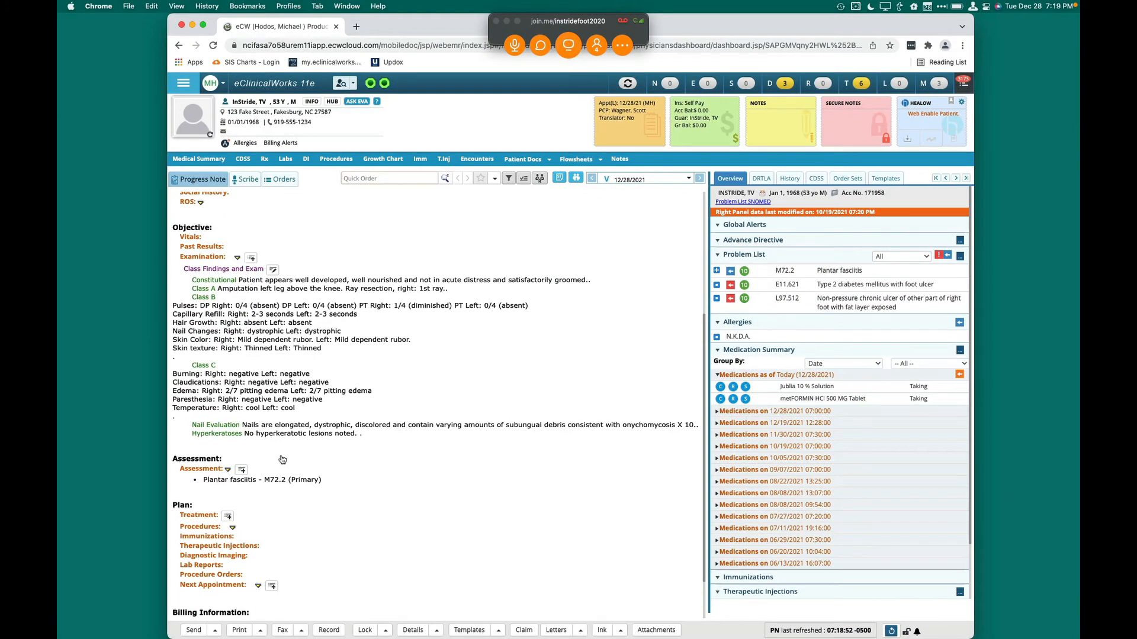
Open the recent encounters for procedures and review the 12/19/2021 pneumatic walking boot dispensement documentation
scroll(292, 519, down, 2)
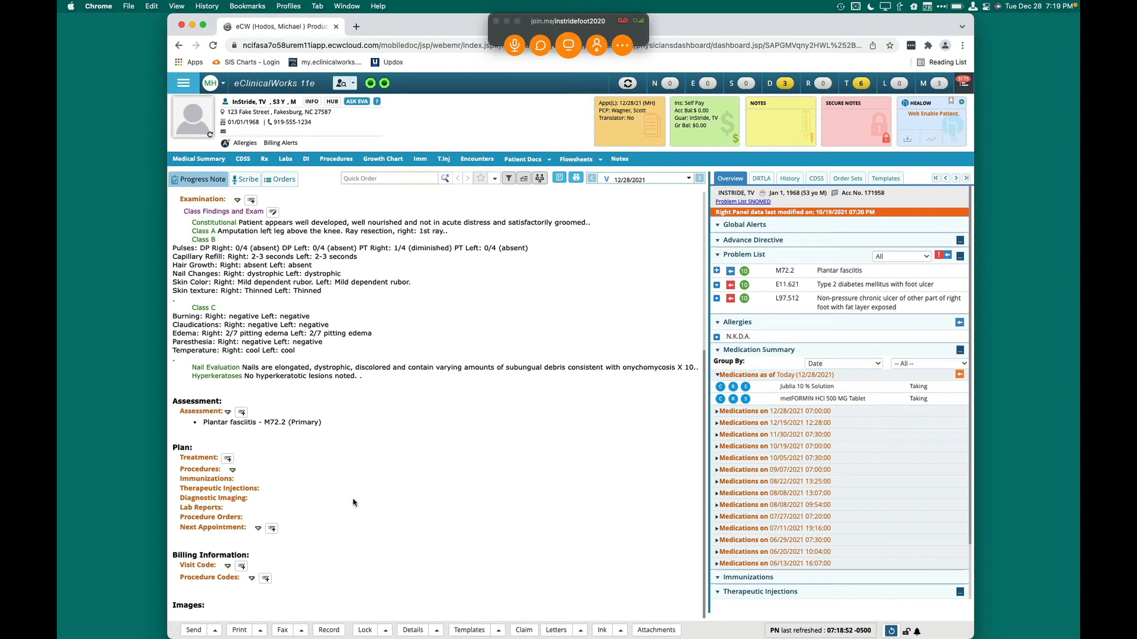
click(232, 472)
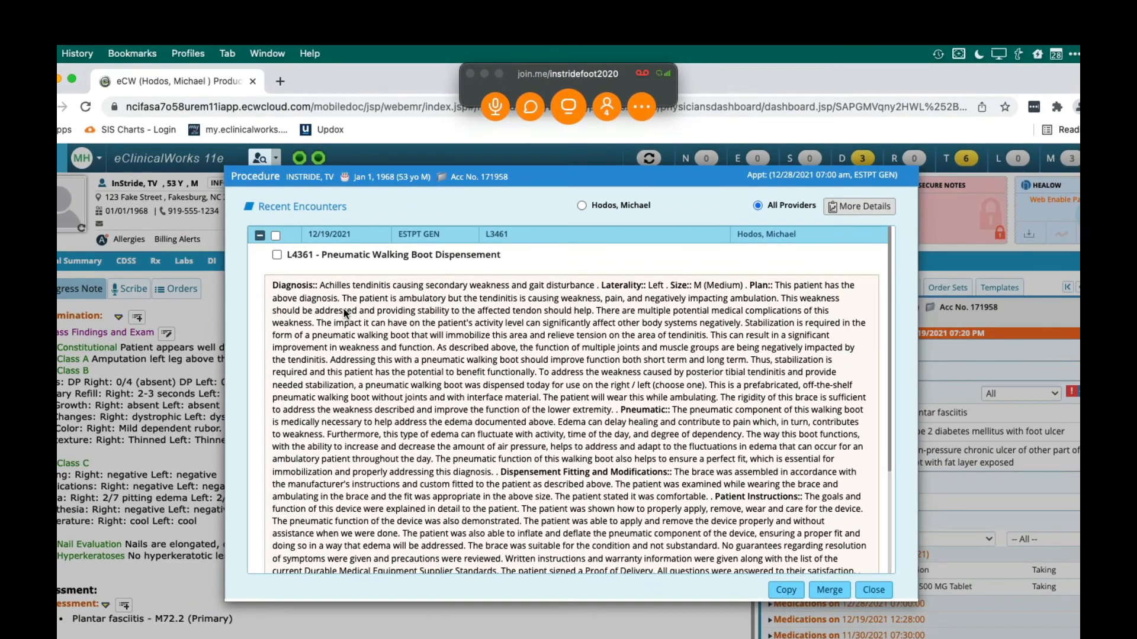
scroll(444, 355, down, 5)
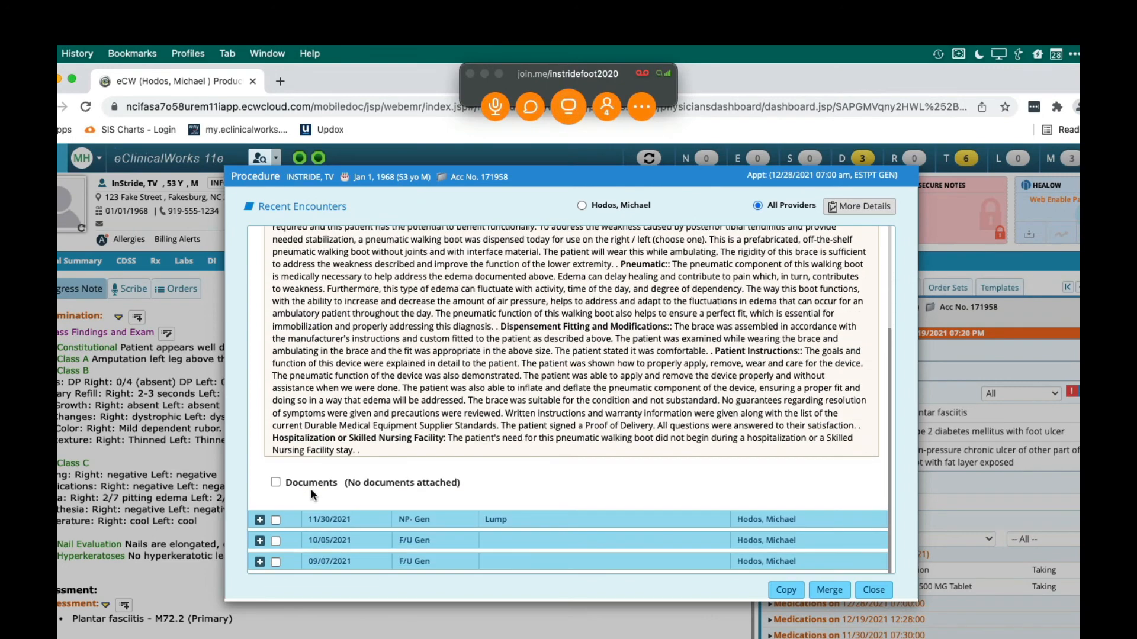
scroll(479, 418, up, 5)
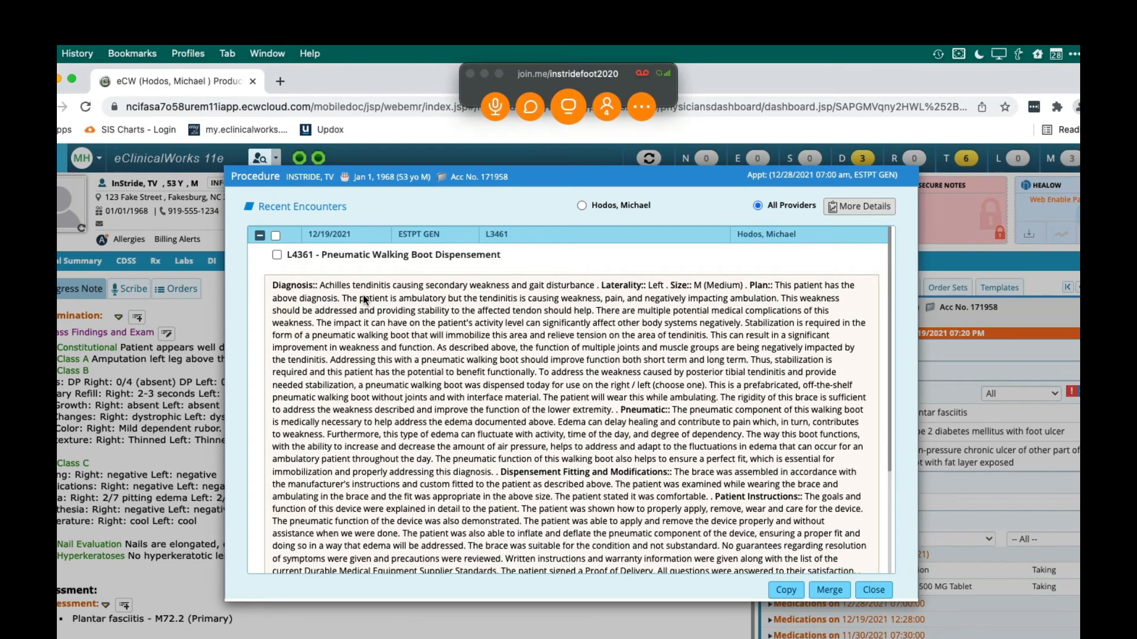
scroll(383, 446, down, 5)
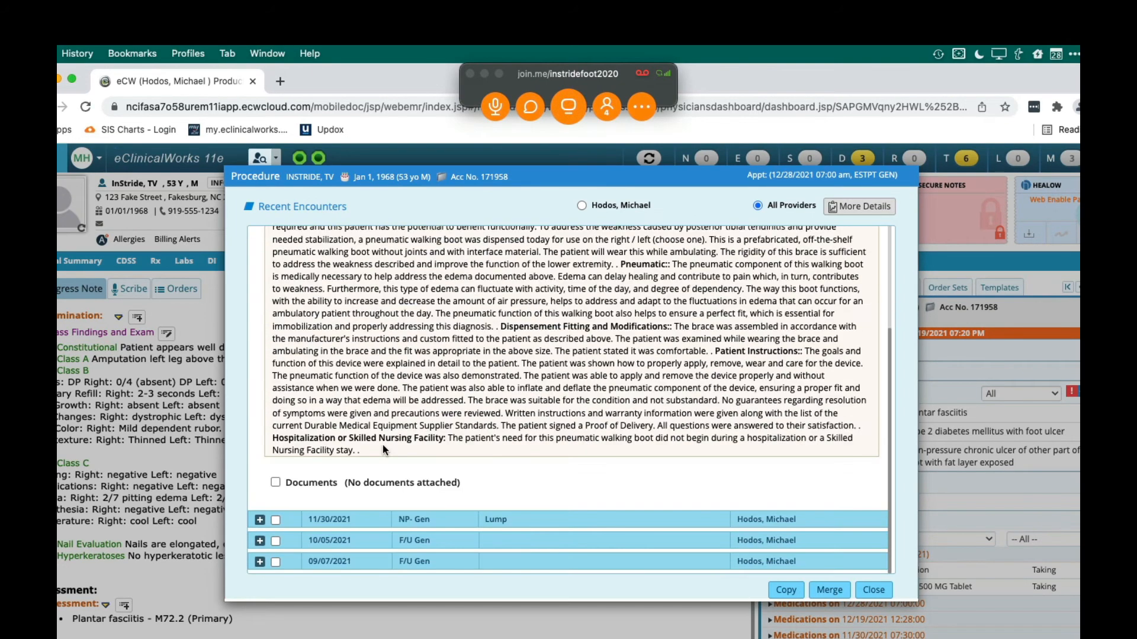
Expand the 11/30/2021 encounter and merge its In Office Injections procedure documentation into the progress note
click(859, 207)
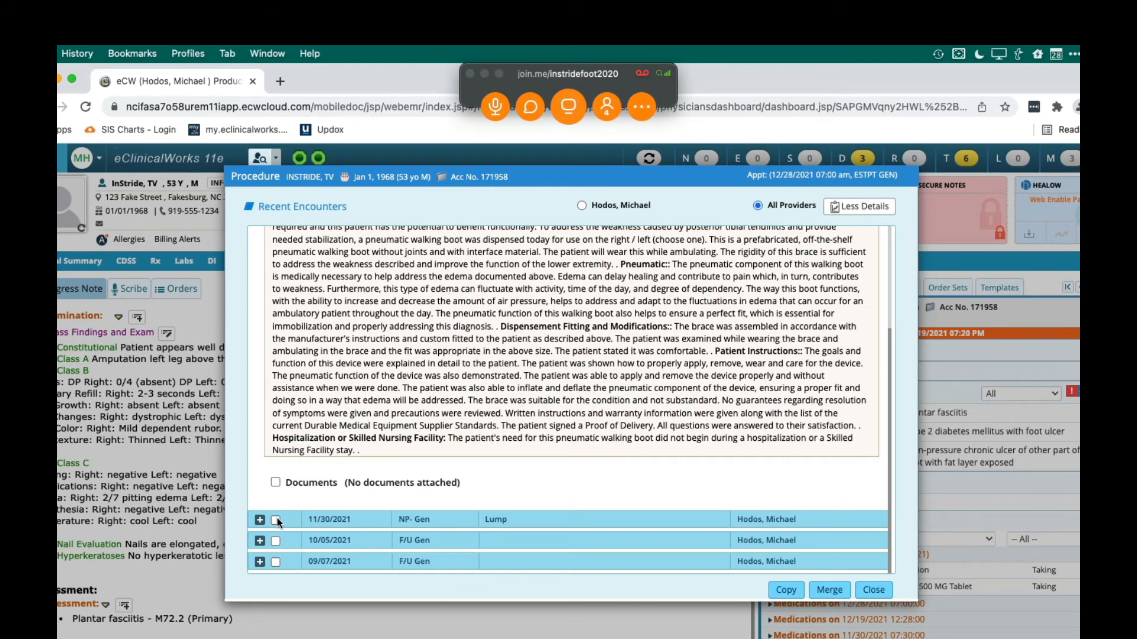
click(260, 520)
scroll(405, 436, down, 2)
scroll(405, 436, down, 2)
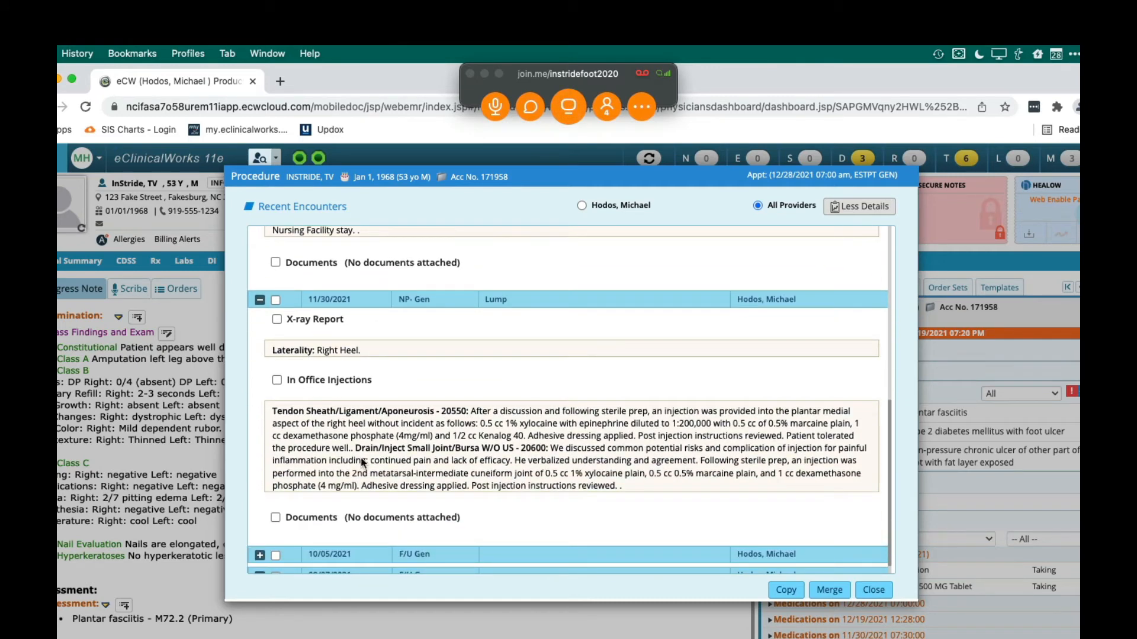
scroll(469, 444, down, 1)
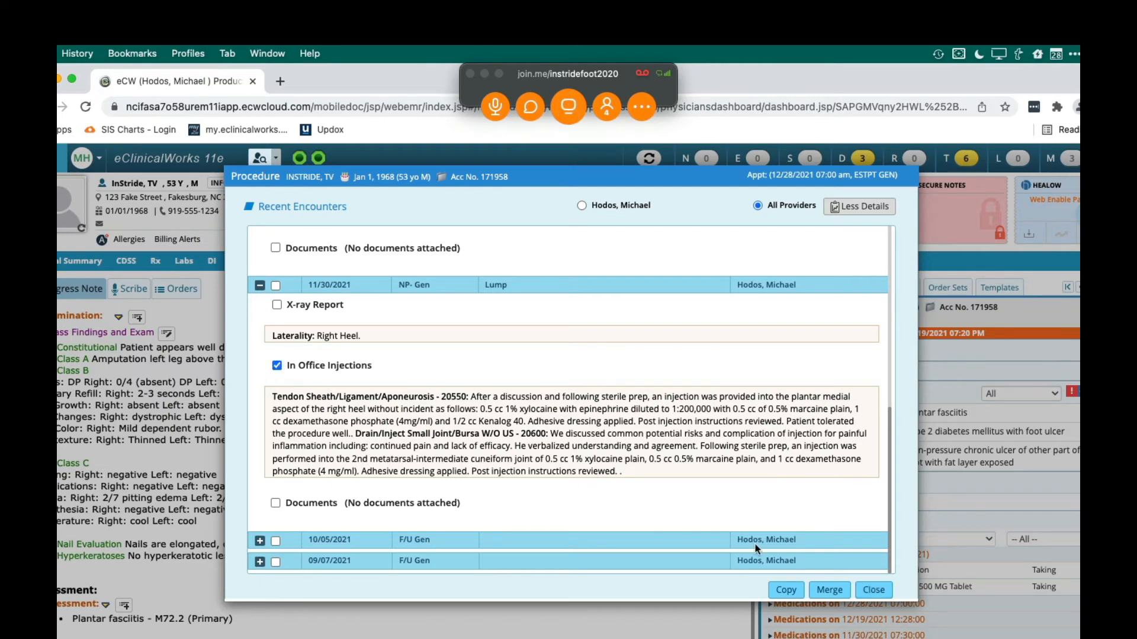
click(829, 589)
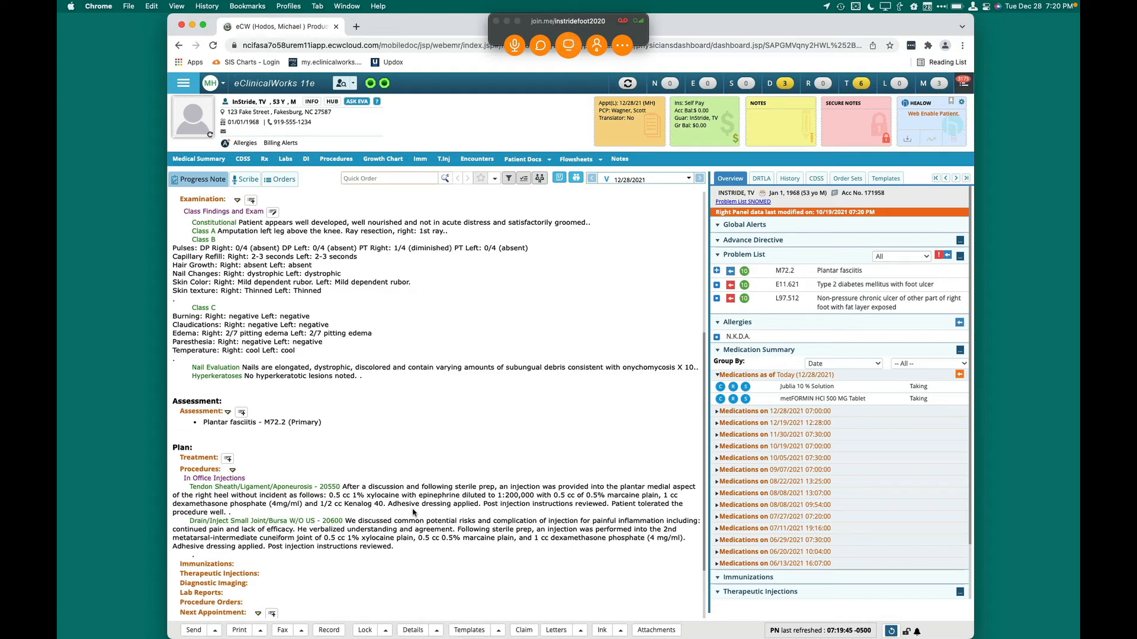
Check the Treatment window, and preview the full *MH_Plantar fasciitis - Injection template without applying it
click(202, 460)
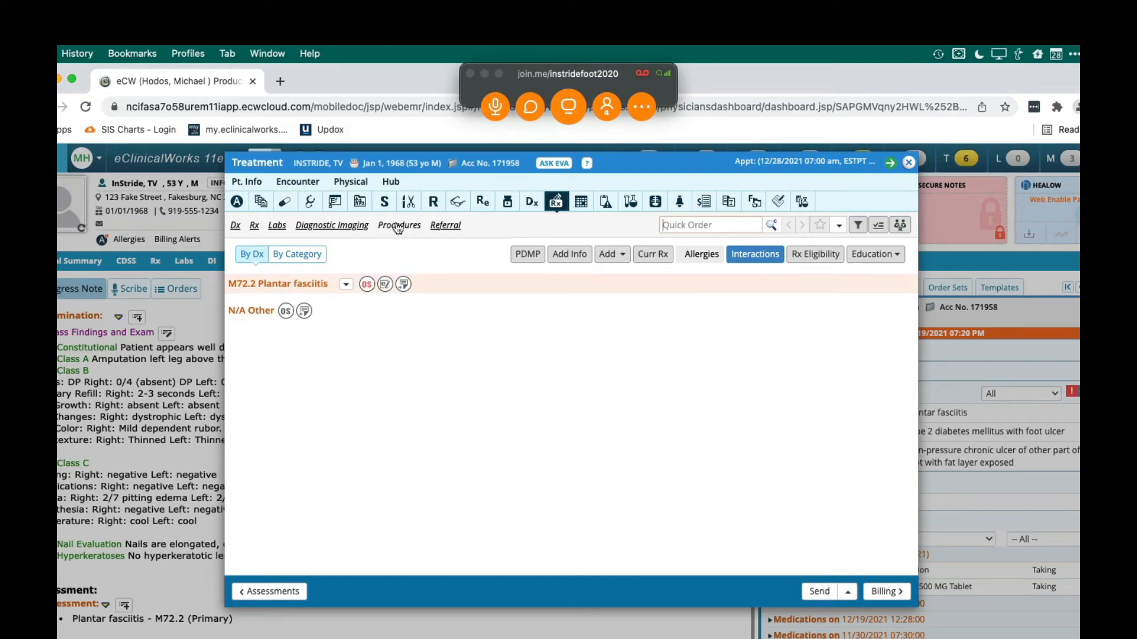
click(908, 167)
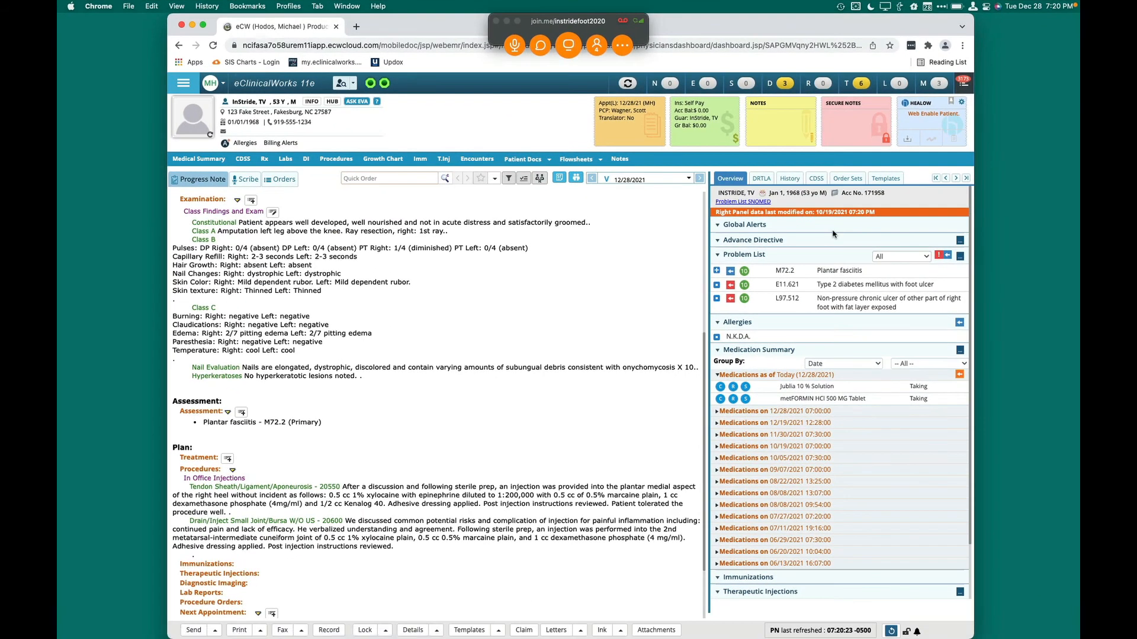
click(880, 178)
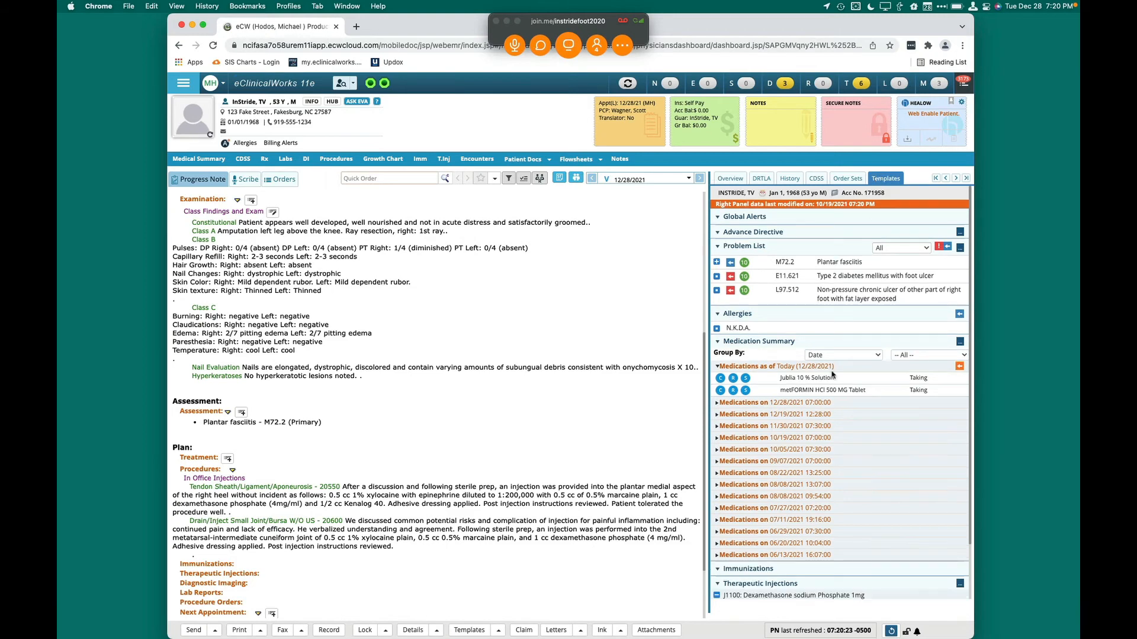
scroll(816, 456, down, 10)
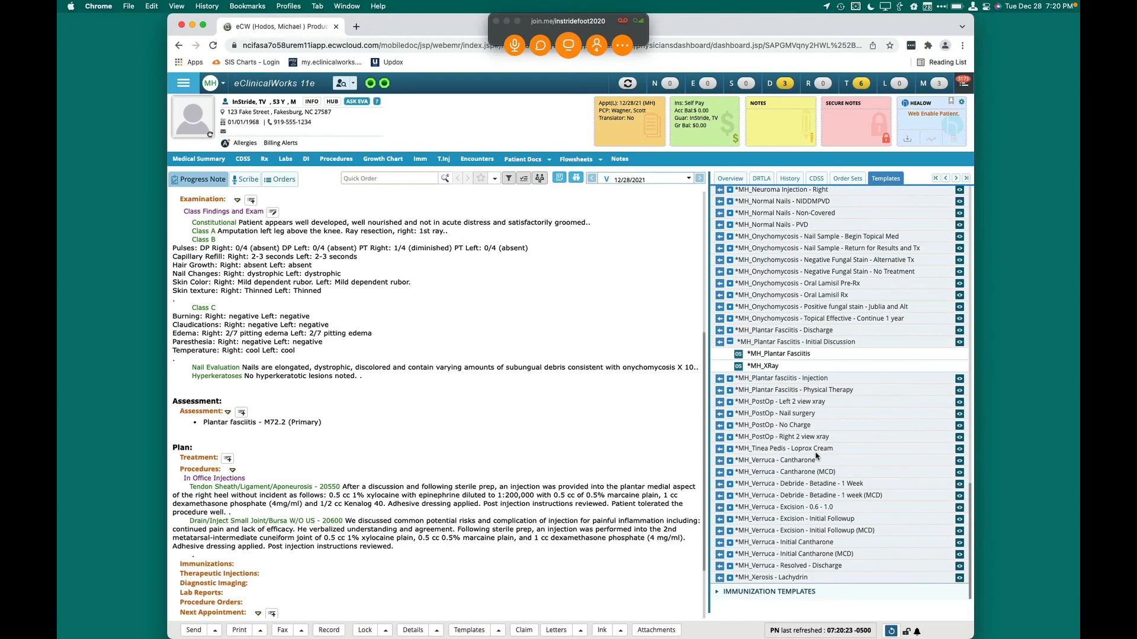
click(959, 379)
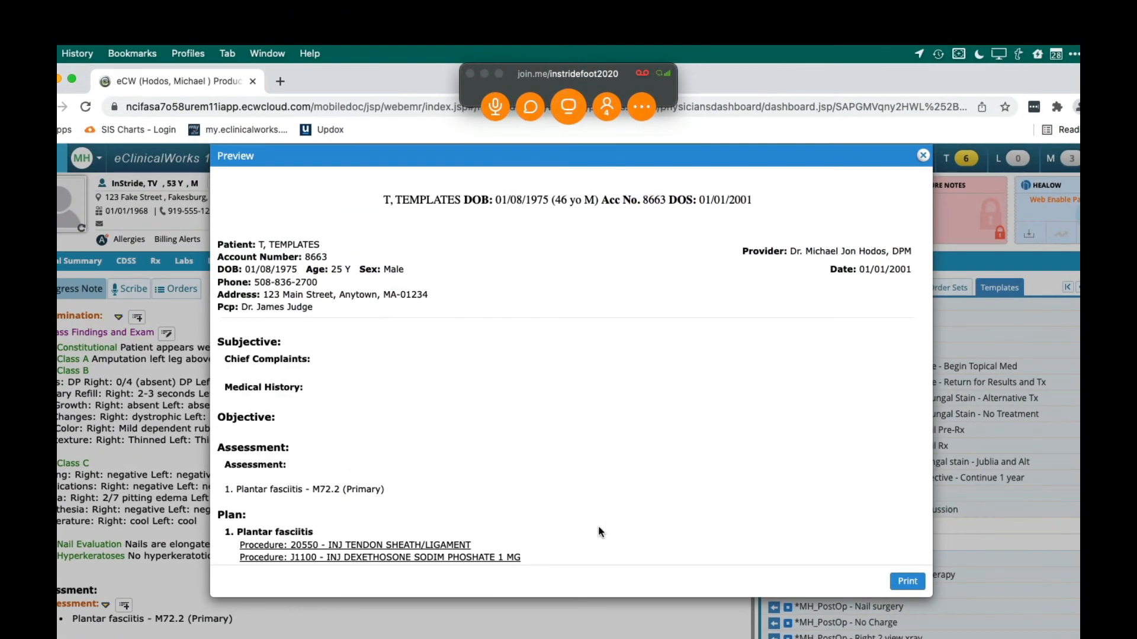
scroll(599, 532, down, 5)
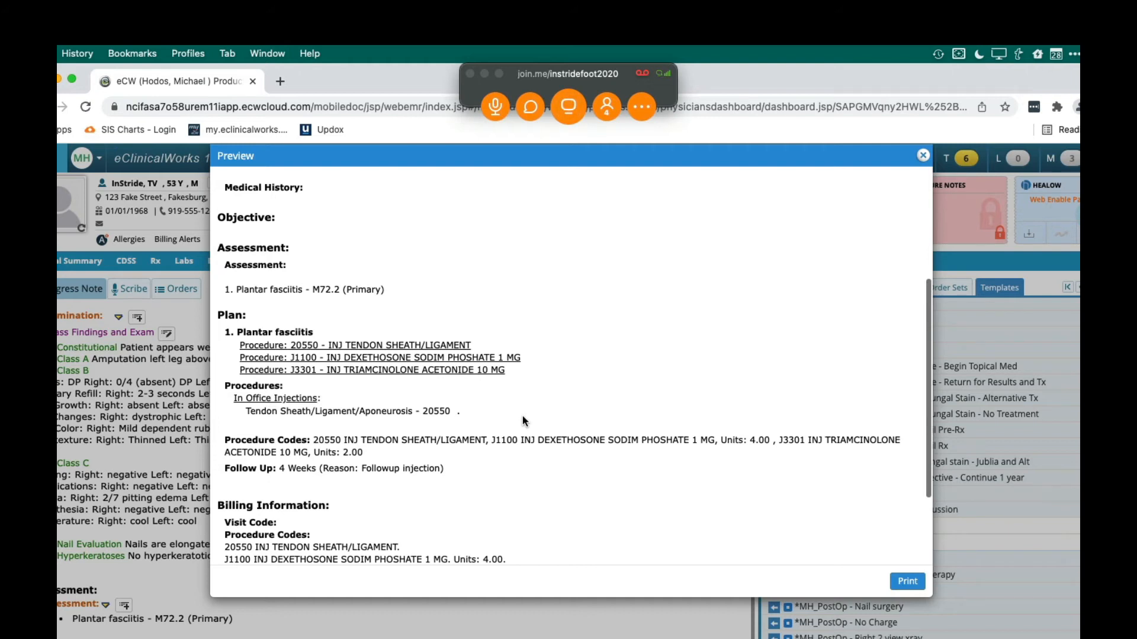
scroll(522, 416, down, 3)
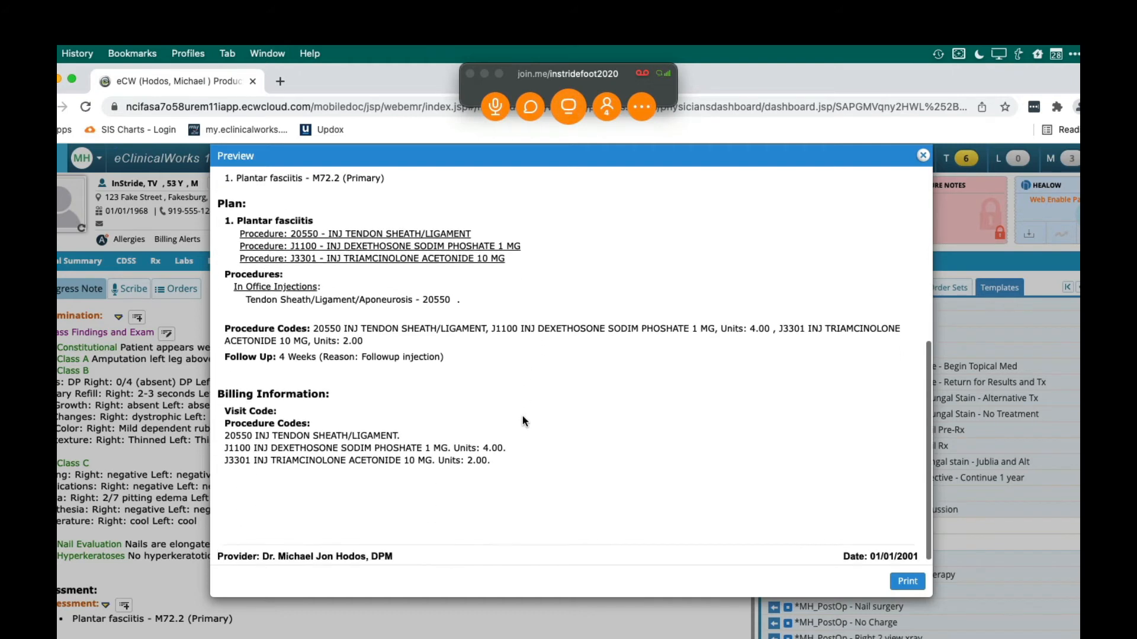
scroll(523, 416, up, 3)
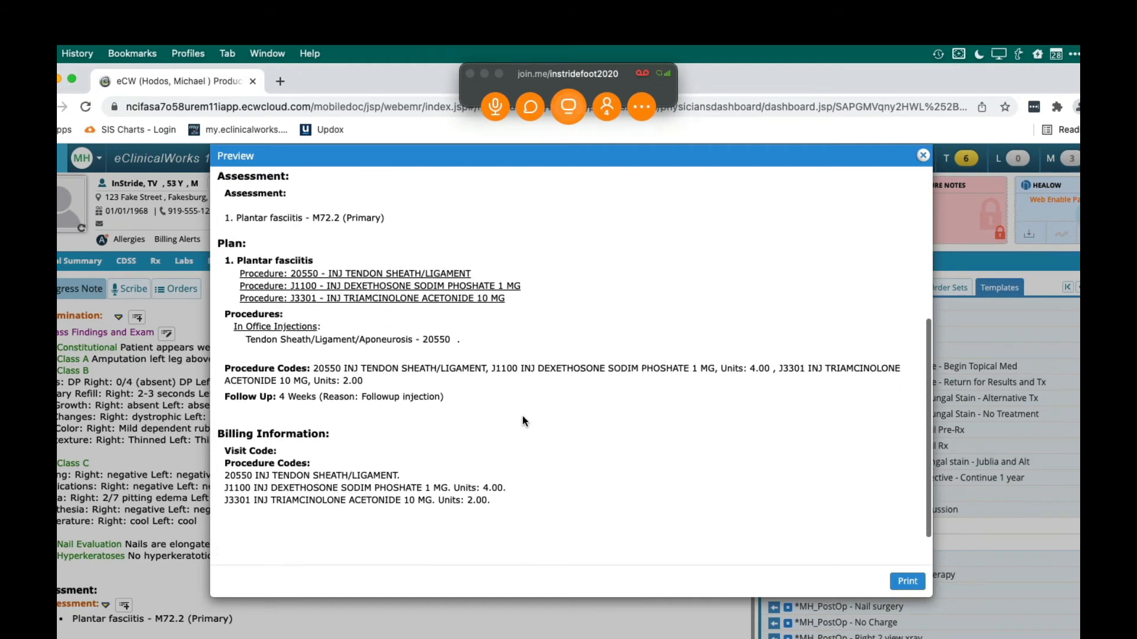
click(924, 156)
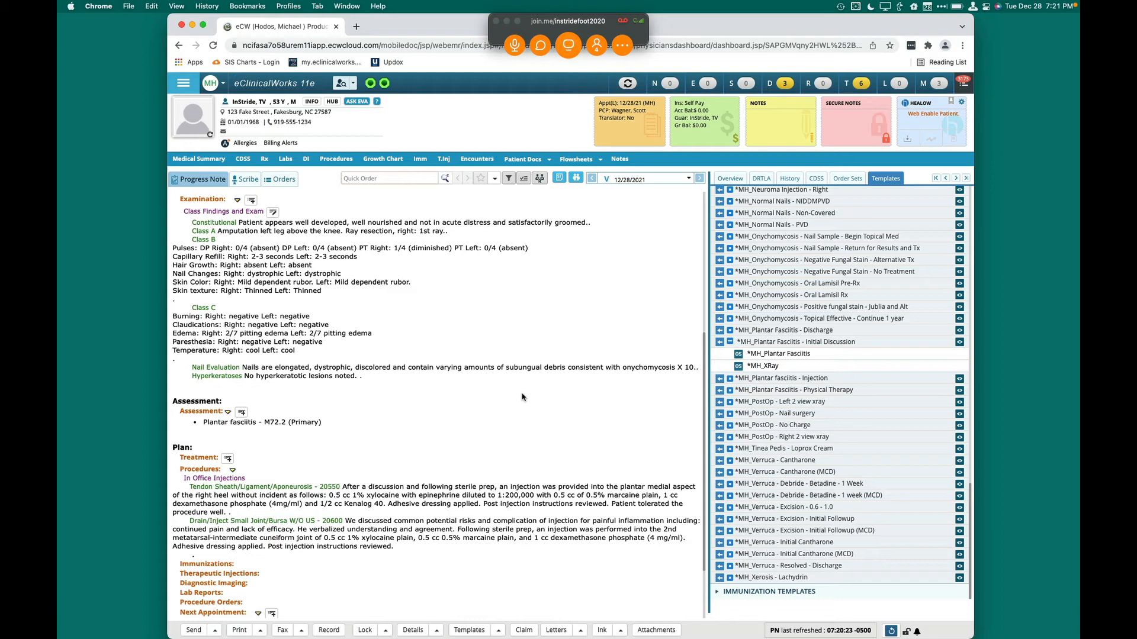
Clear the Tendon Sheath/Ligament/Aponeurosis and Drain/Inject Small Joint/Bursa notes from In Office Injections, and close the procedures
click(201, 479)
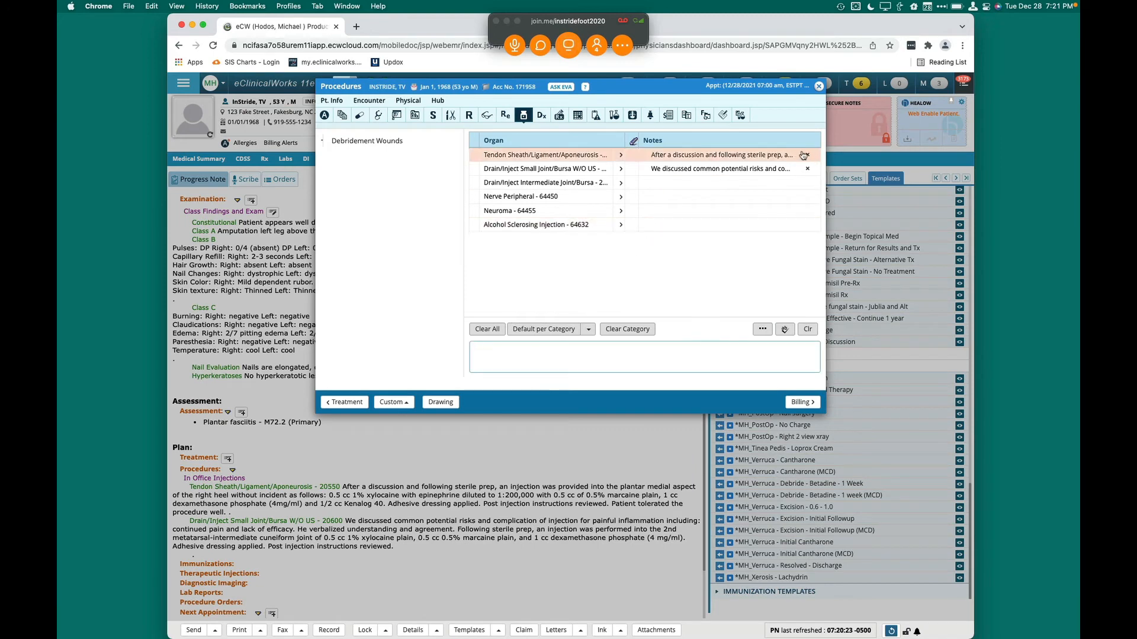
click(807, 155)
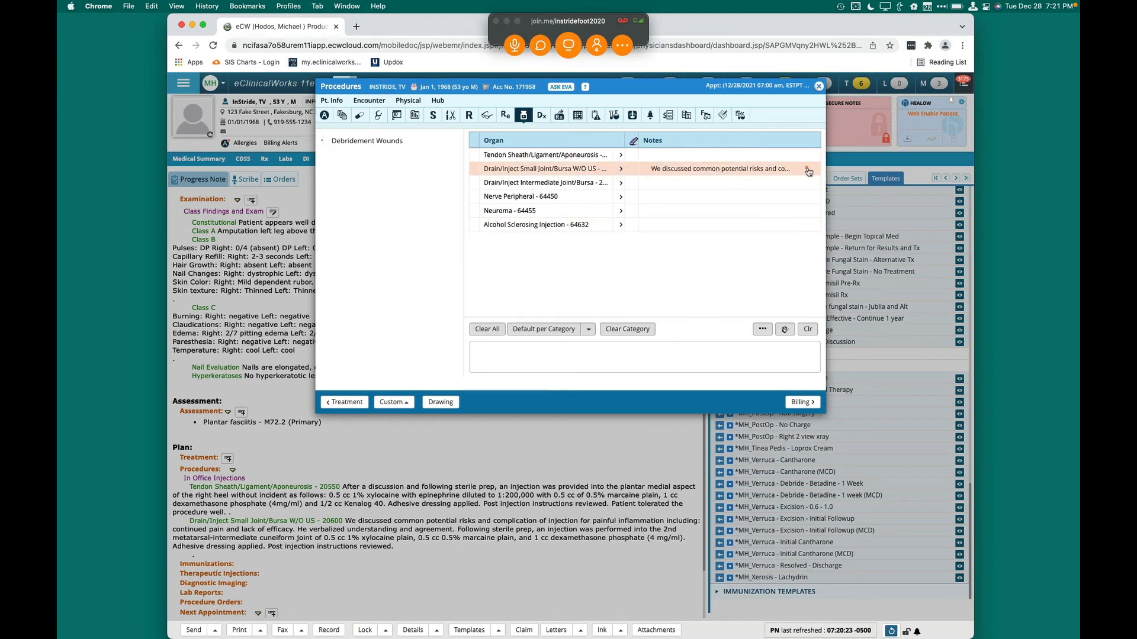
click(808, 168)
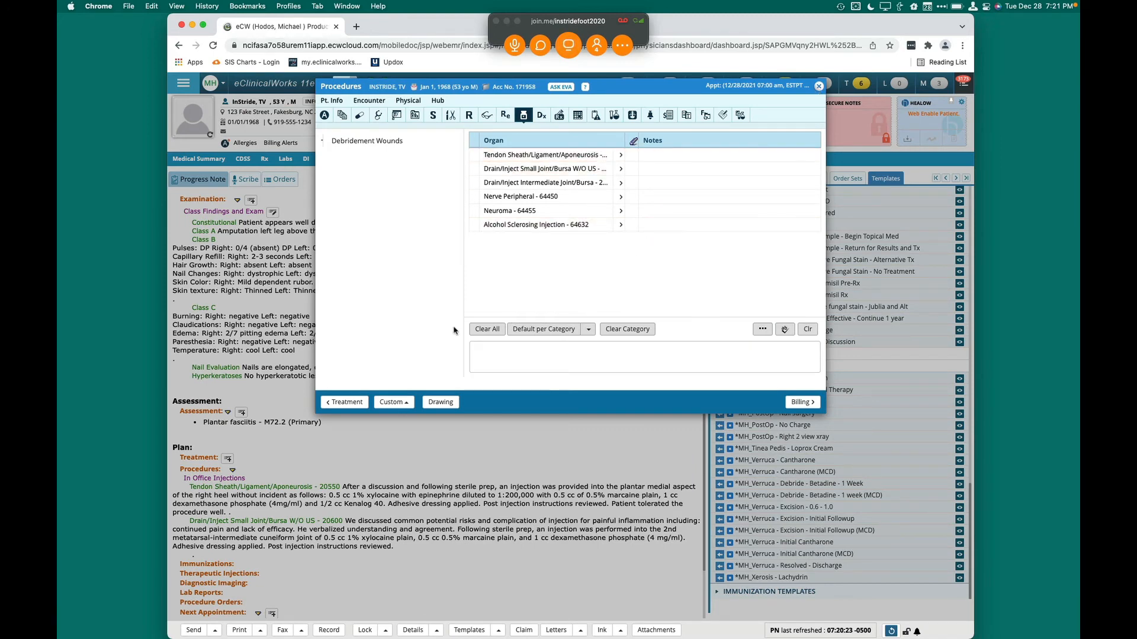
click(818, 87)
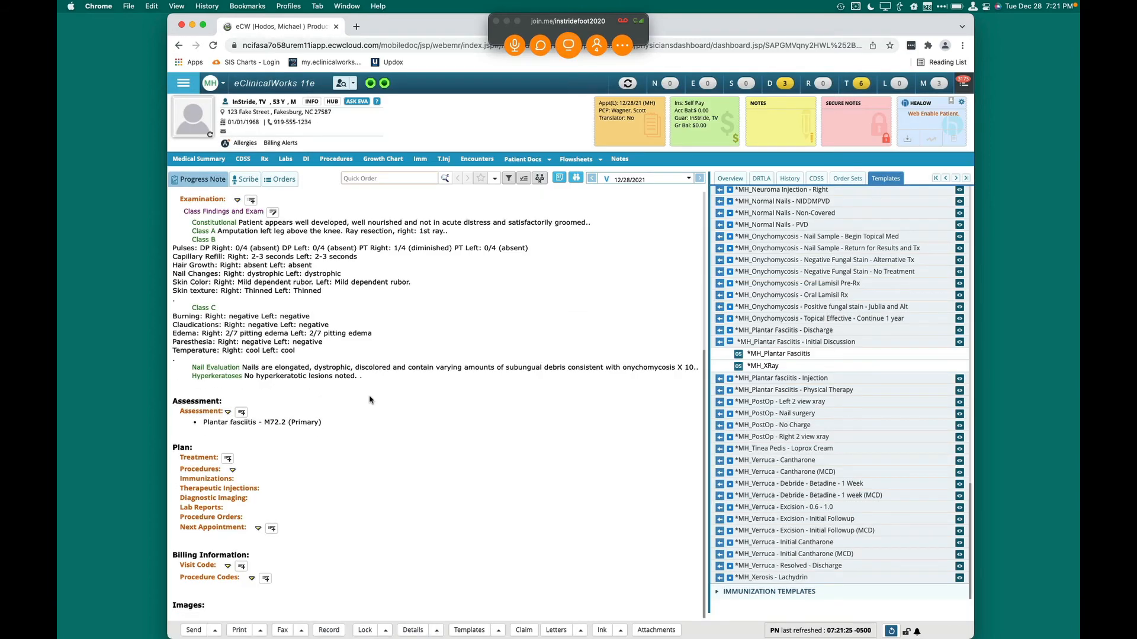
Review the note's Plan section and the list of diagnostic imaging orders, and close it without ordering anything
scroll(370, 399, up, 2)
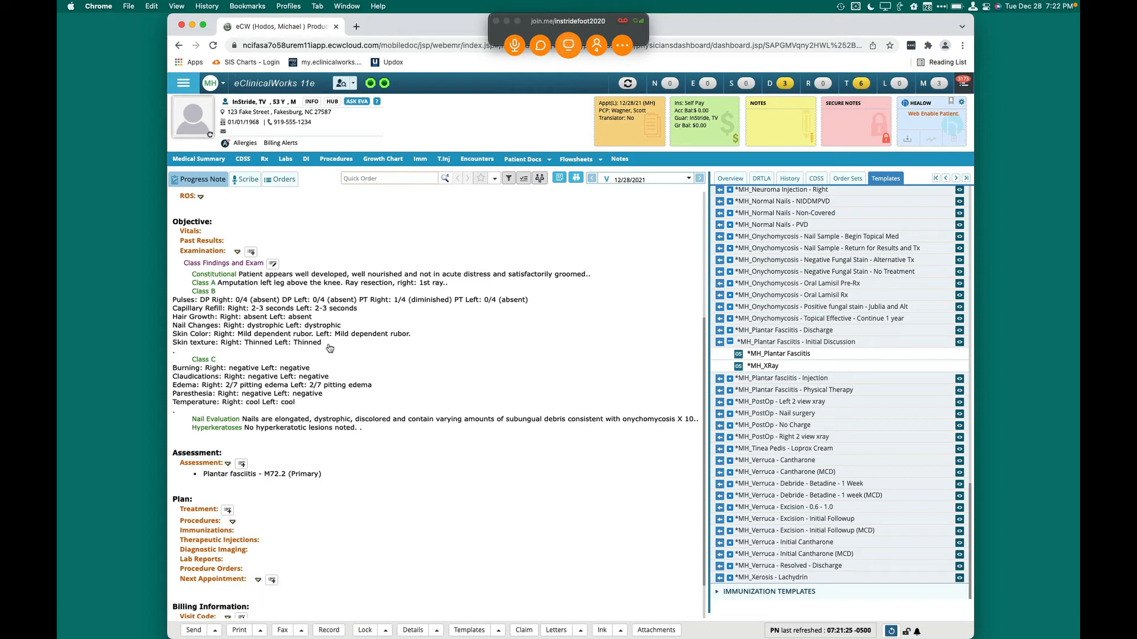
scroll(330, 348, down, 2)
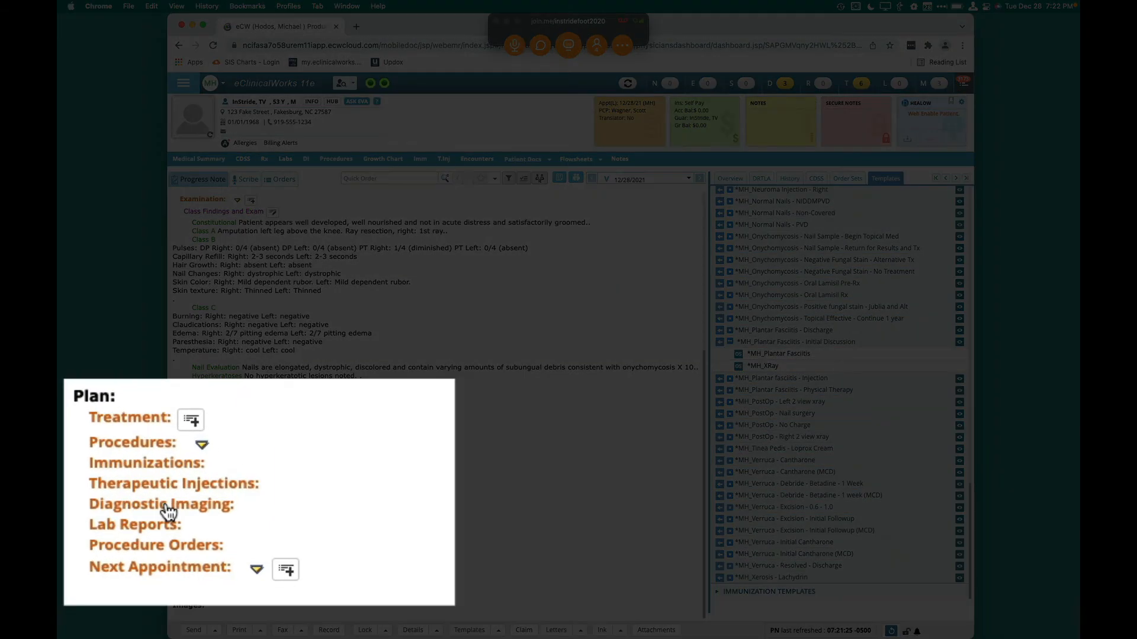
click(201, 498)
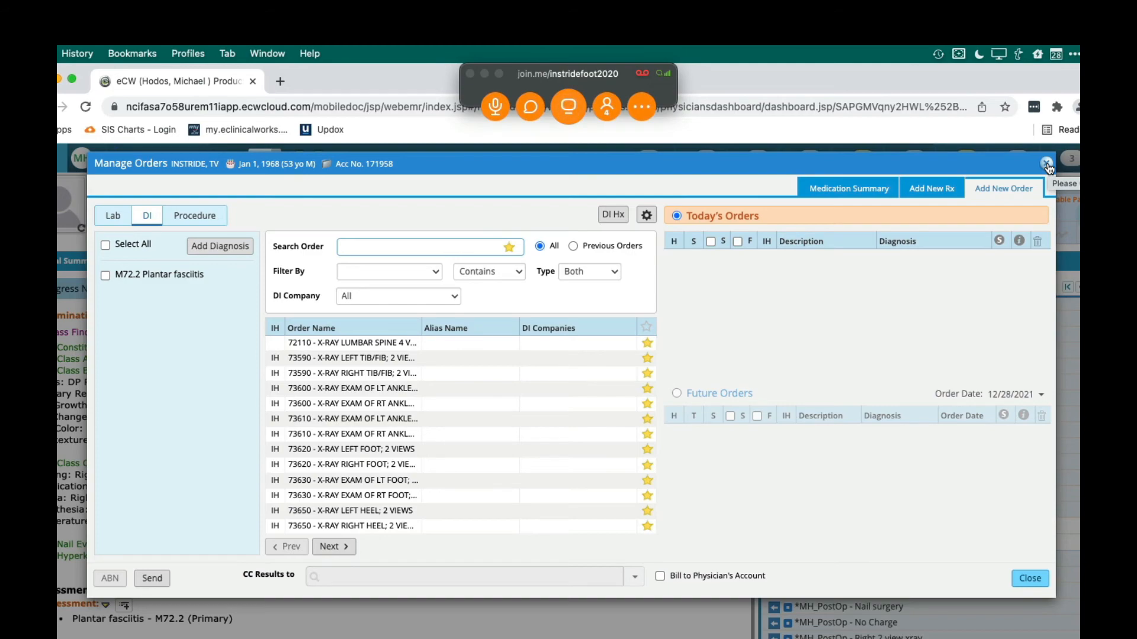
click(1046, 164)
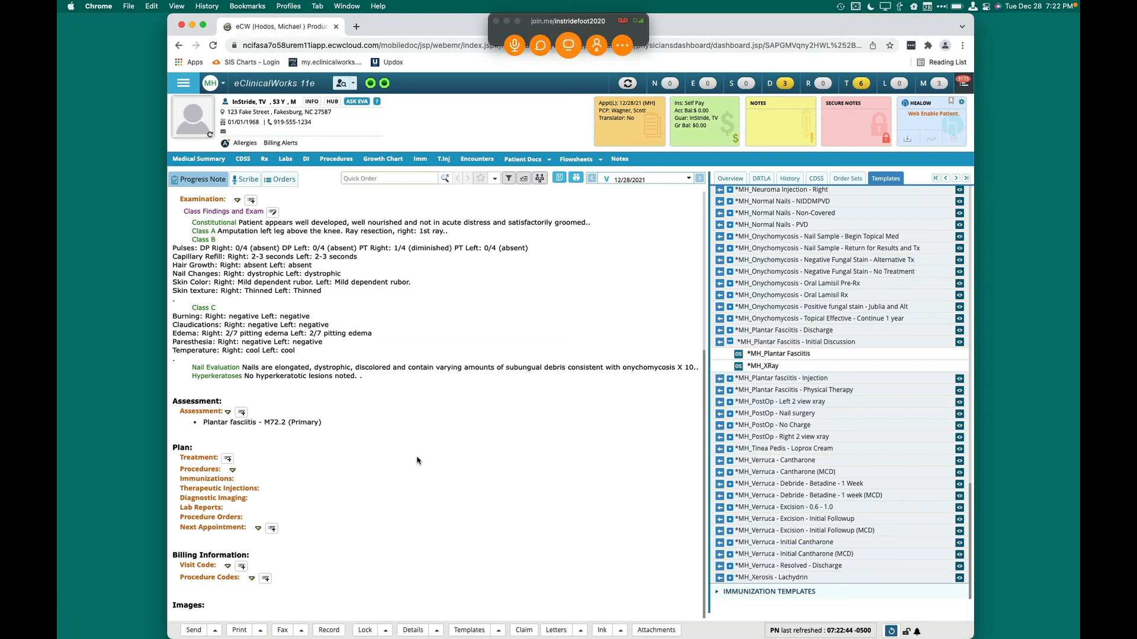
Preview the assessment, plan and follow-up in the *MH_Onychomycosis - Nail Sample - Return for Results and Tx template, and close it
scroll(416, 463, up, 5)
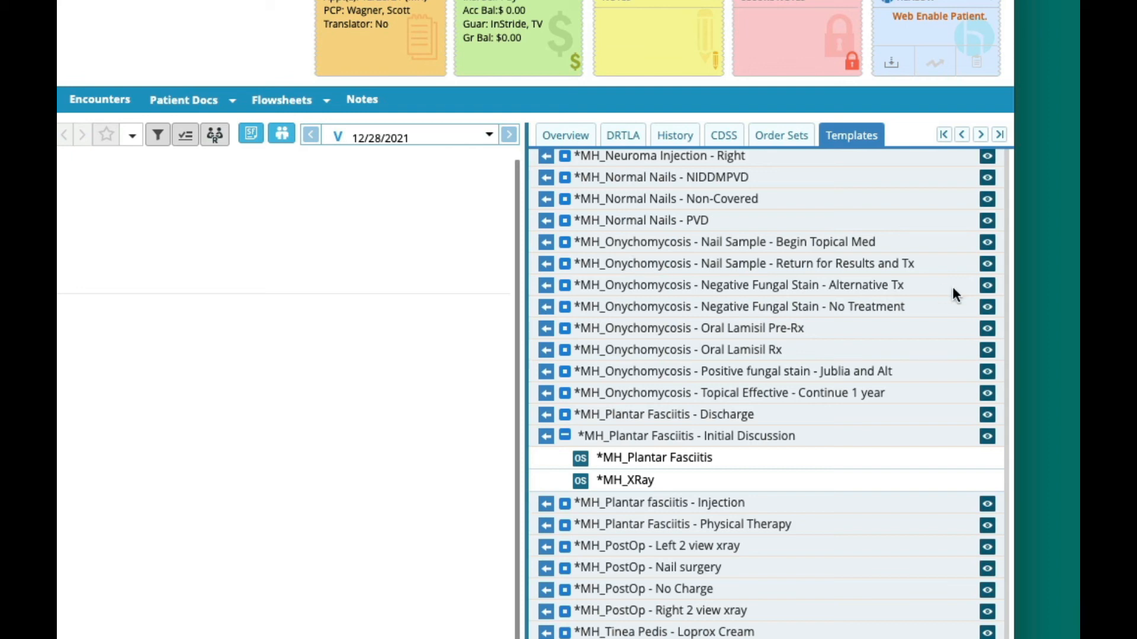
click(987, 268)
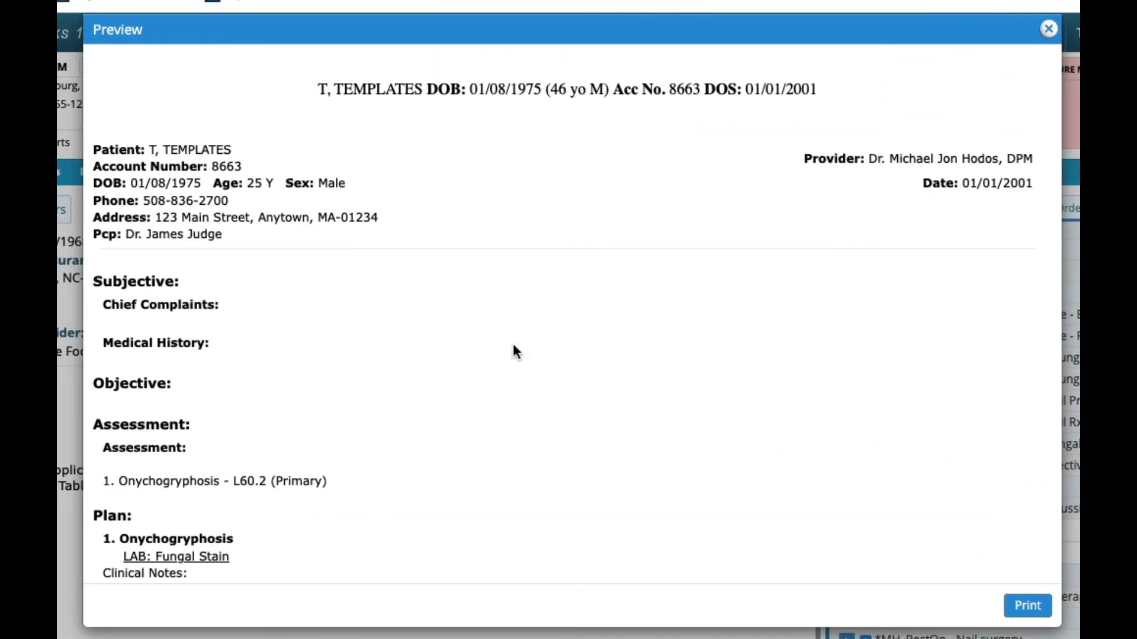
scroll(512, 345, down, 5)
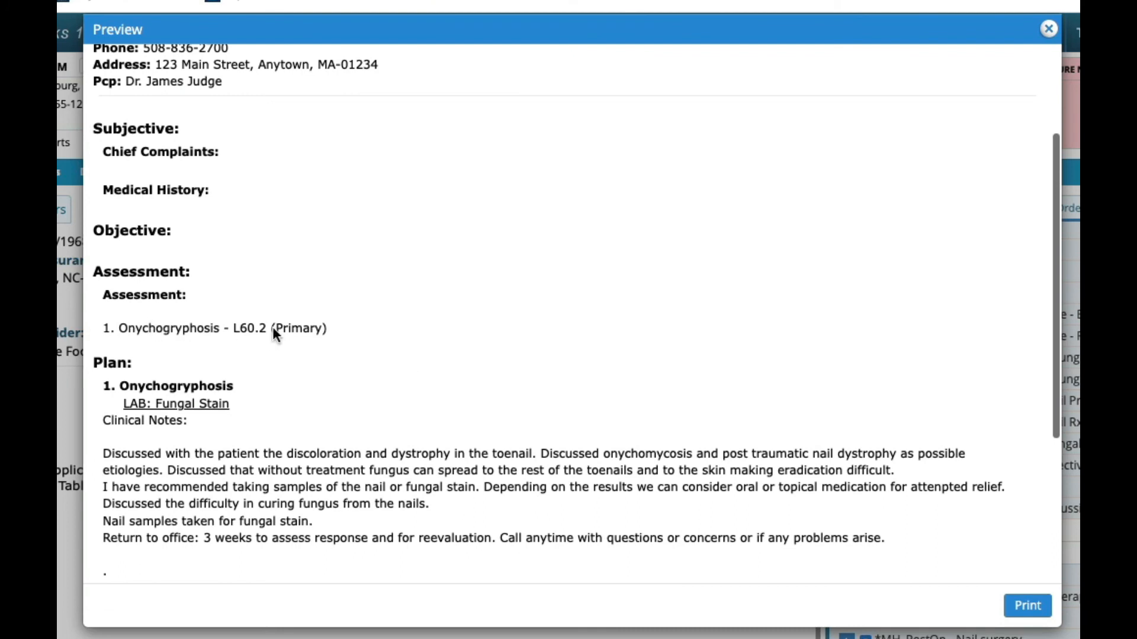
scroll(276, 335, down, 2)
scroll(276, 335, down, 3)
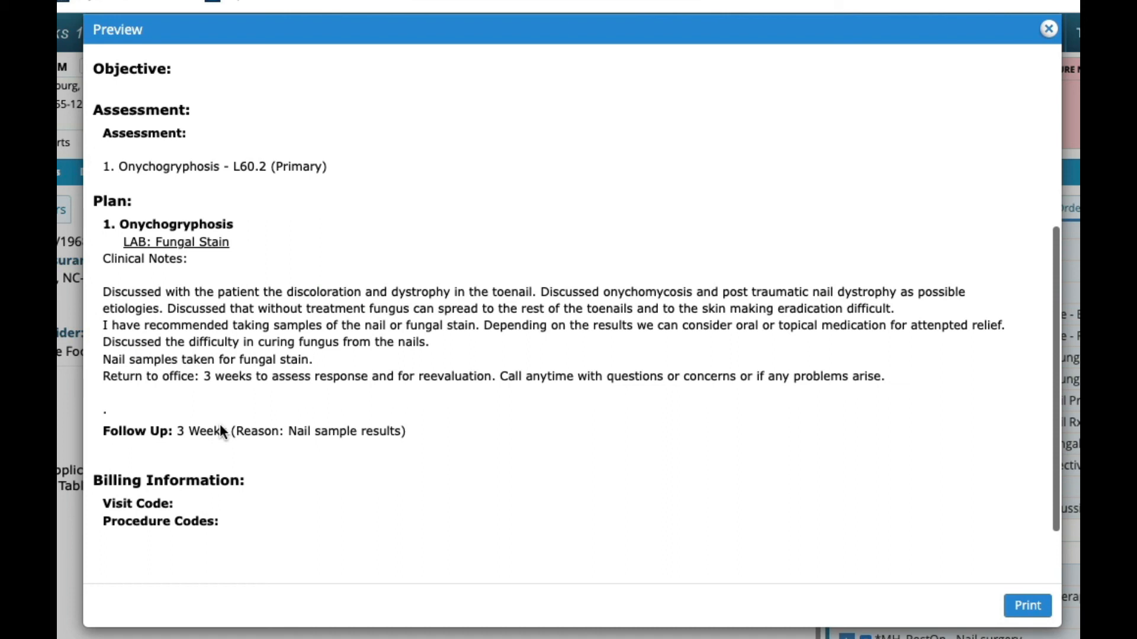
click(1048, 28)
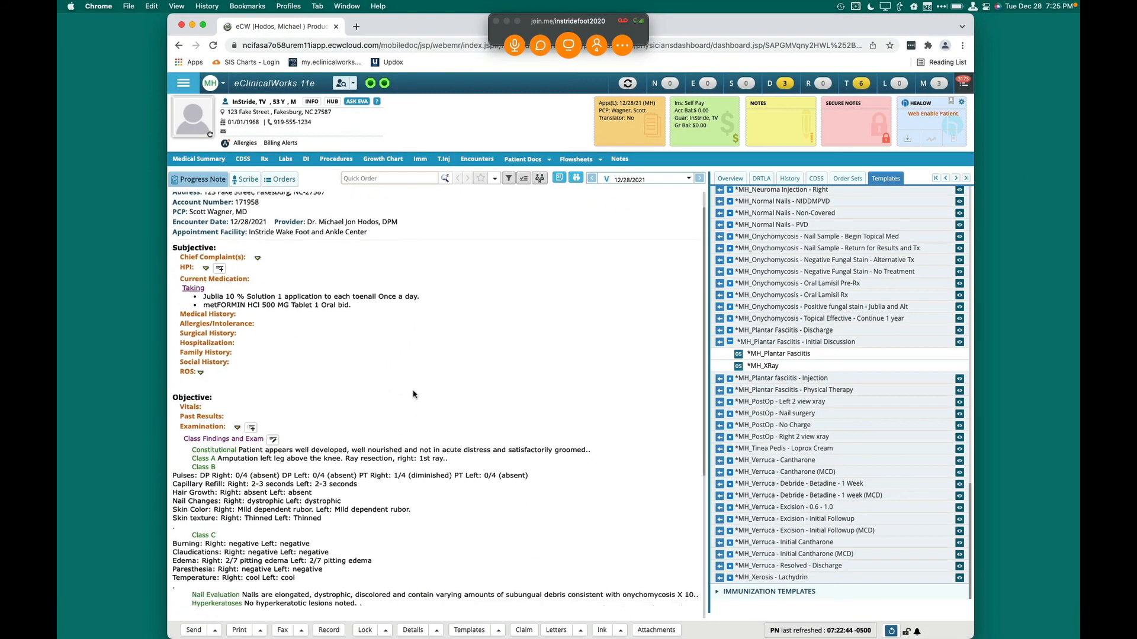
Clear the Class Findings and Exam category, and merge the *MH_Onychomycosis - Nail Sample - Return for Results and Tx template into the note
scroll(172, 421, down, 3)
click(227, 380)
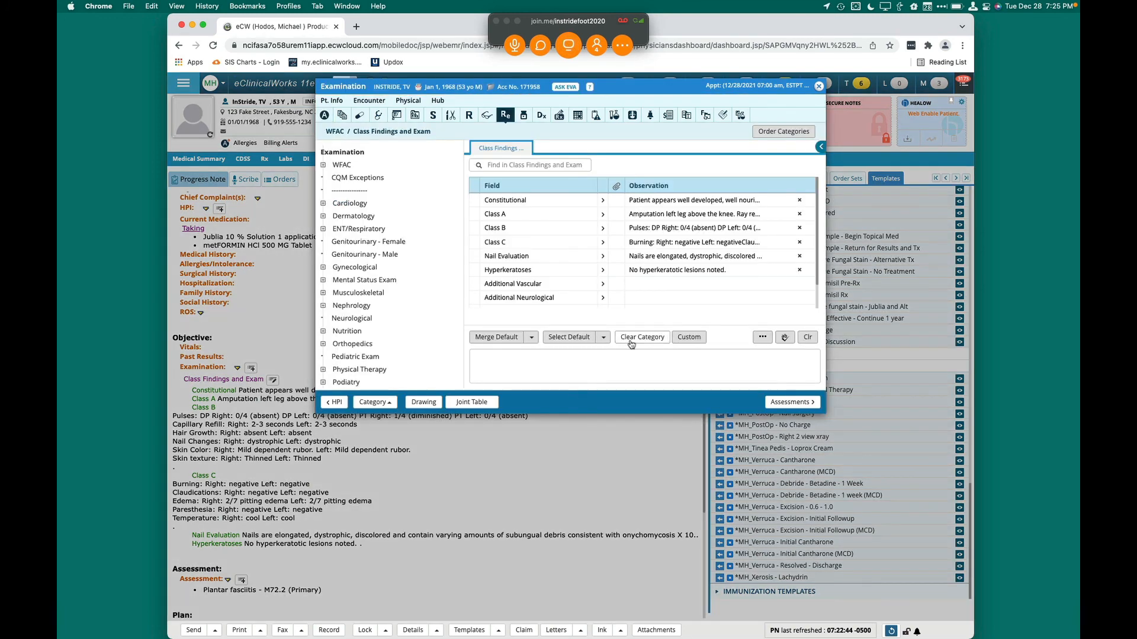
click(639, 337)
click(680, 127)
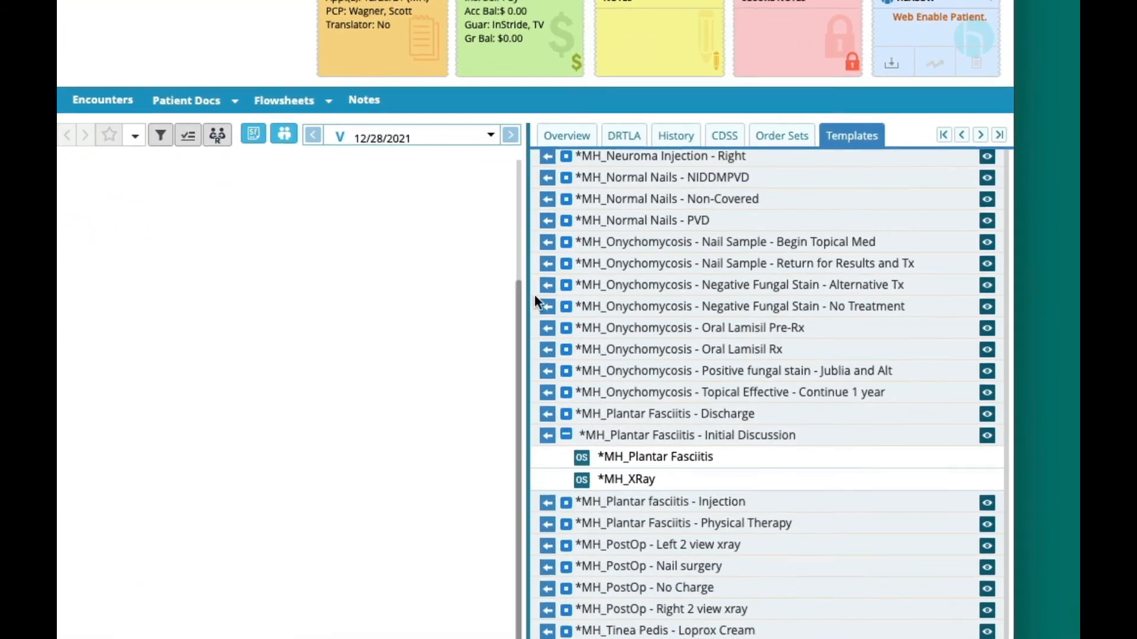
click(545, 264)
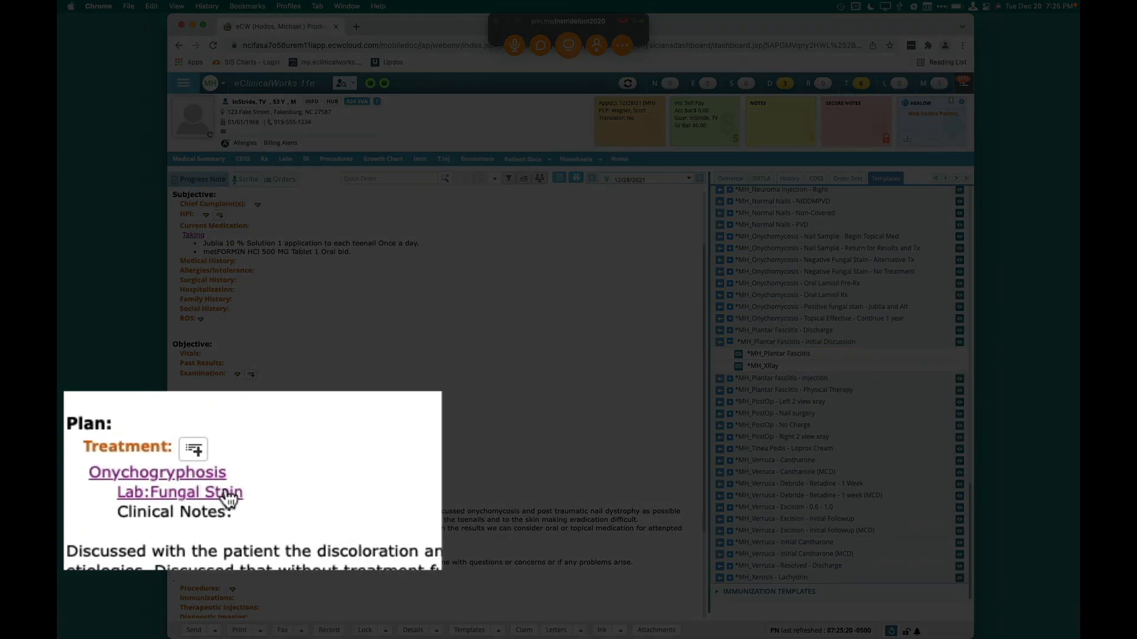
Try assigning the Fungal Stain lab to a staff member with collection date 12/28/2021 checked, and discard the changes
click(224, 487)
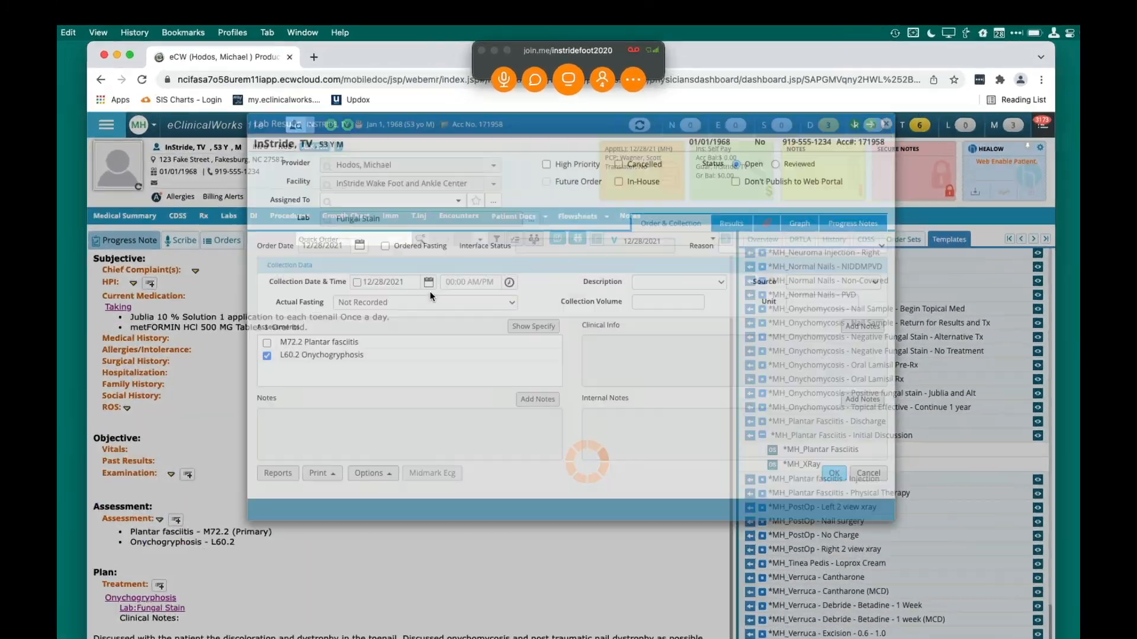
text(rich)
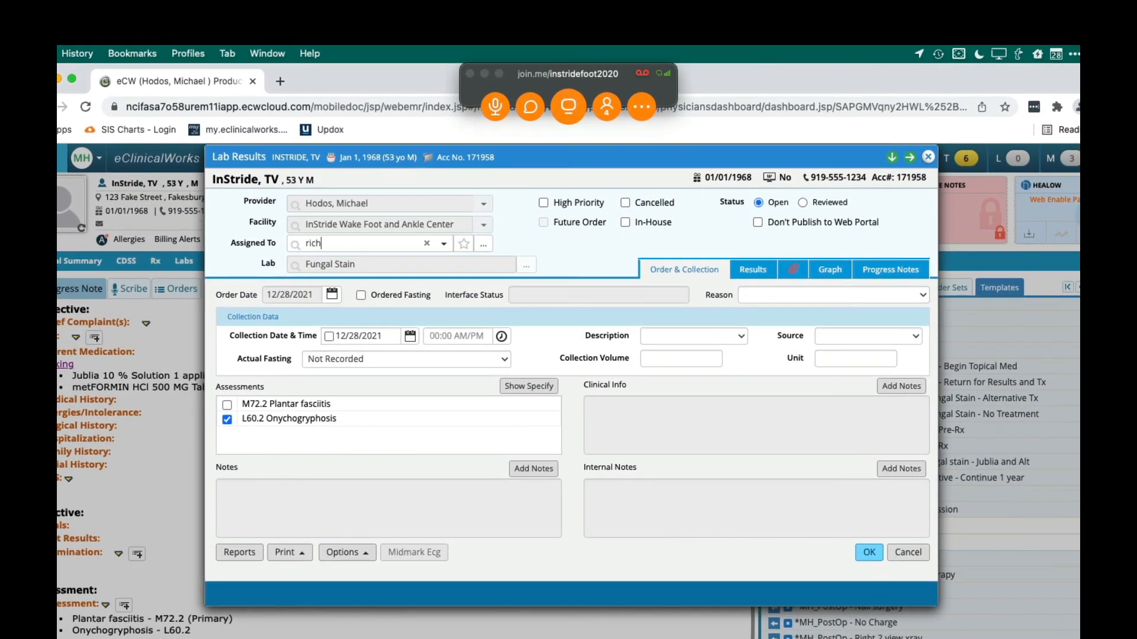
click(347, 276)
click(328, 336)
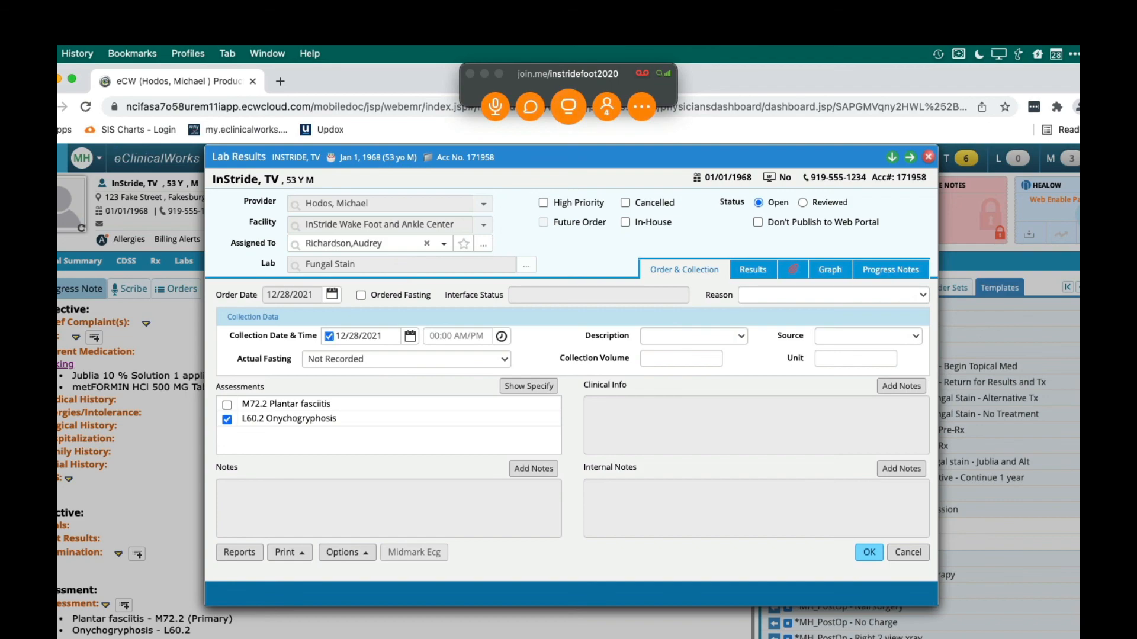
click(909, 554)
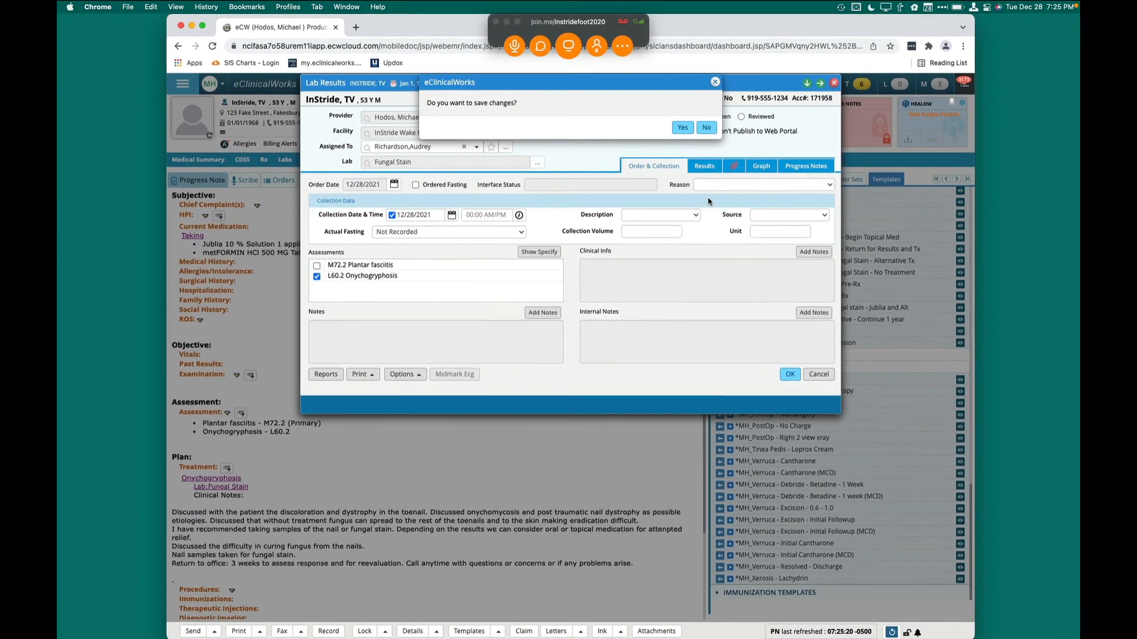
click(705, 125)
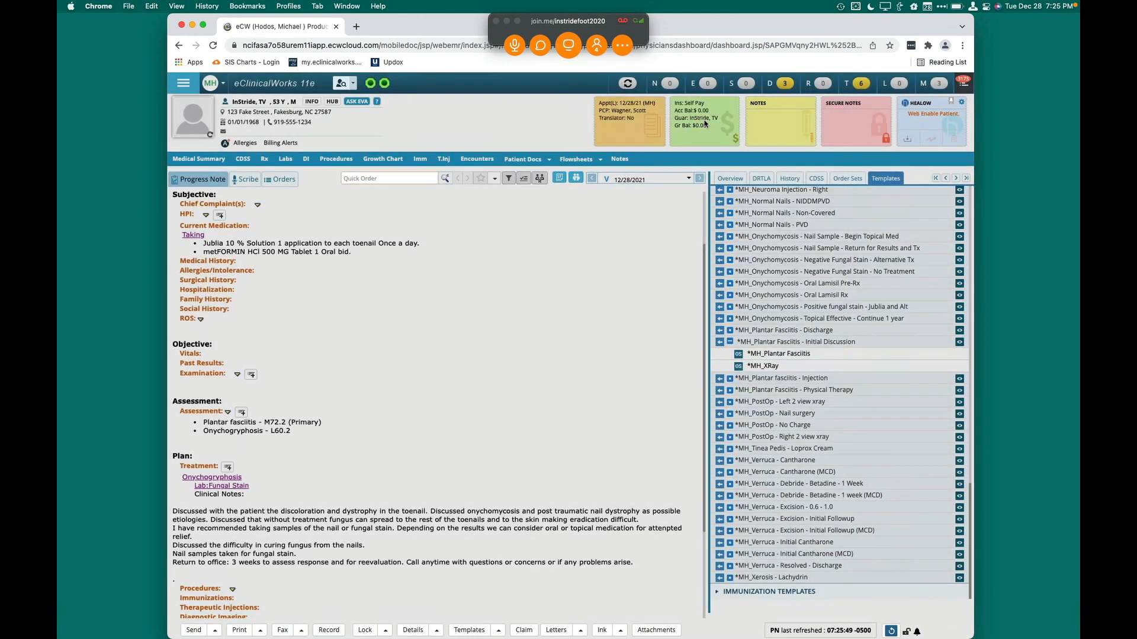
scroll(422, 388, down, 3)
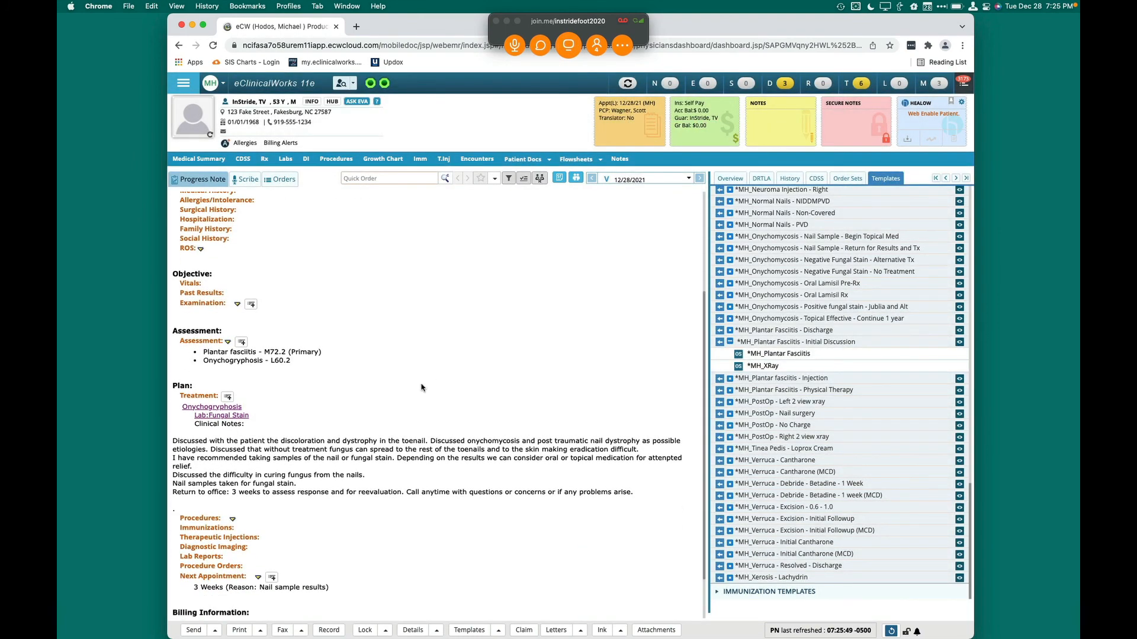